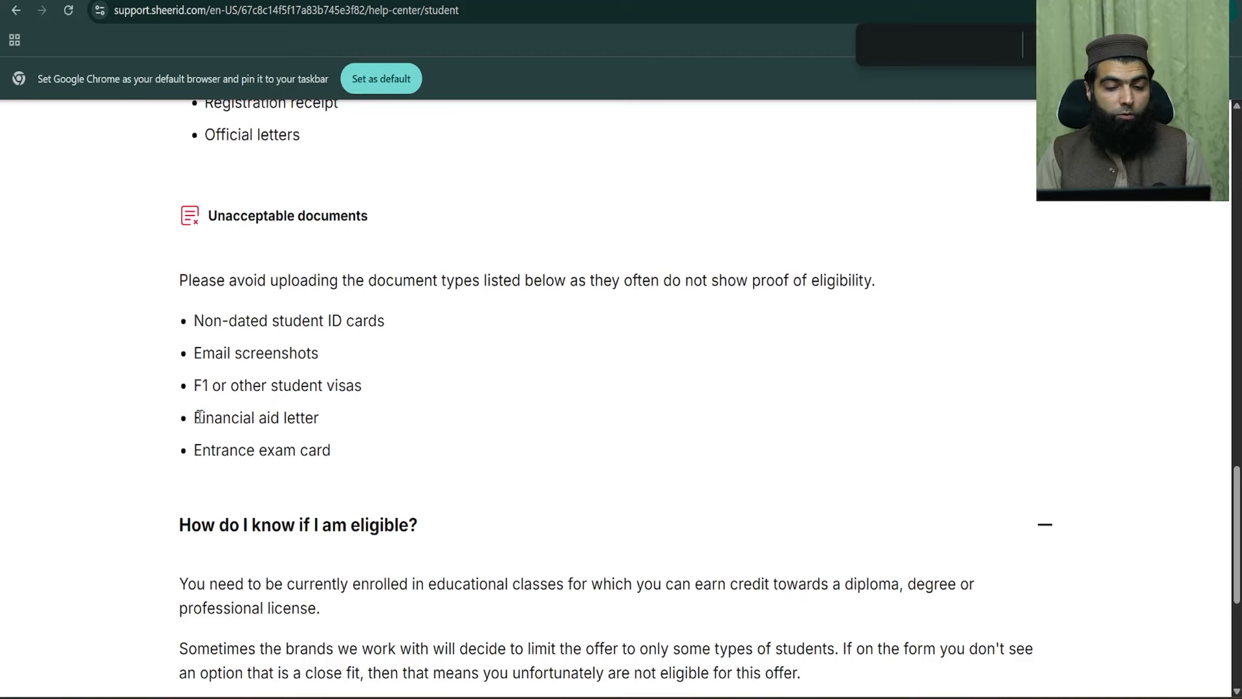
# - Highlight the five unacceptable document types, then return to the Google One Gemini offer tab
pyautogui.moveTo(195, 418); pyautogui.dragTo(344, 418)
pyautogui.click(317, 421)
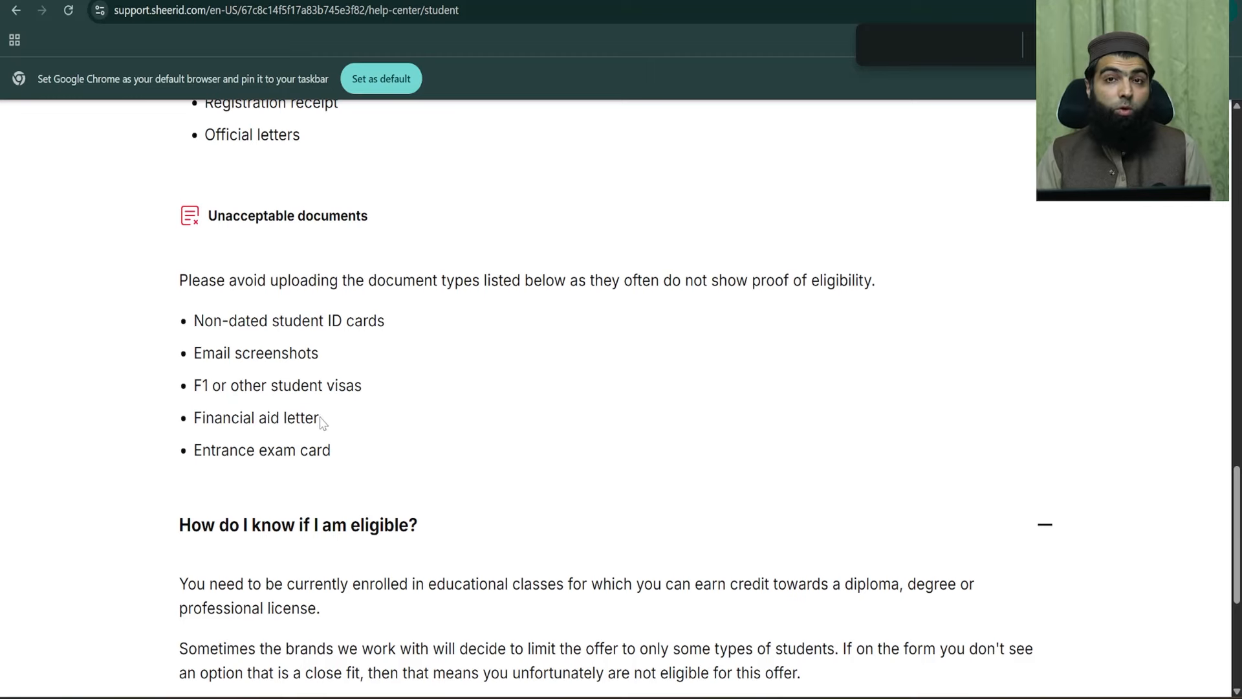
pyautogui.moveTo(204, 455); pyautogui.dragTo(167, 320)
pyautogui.click(338, 417)
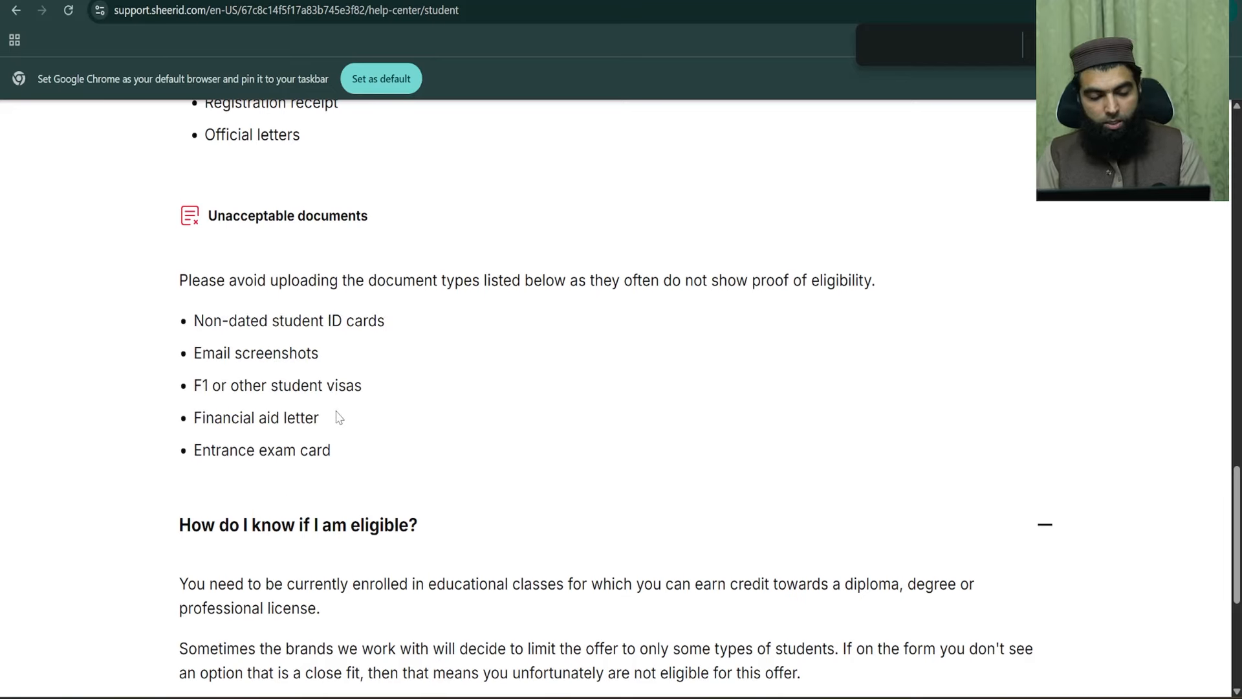
pyautogui.moveTo(334, 452); pyautogui.dragTo(193, 311)
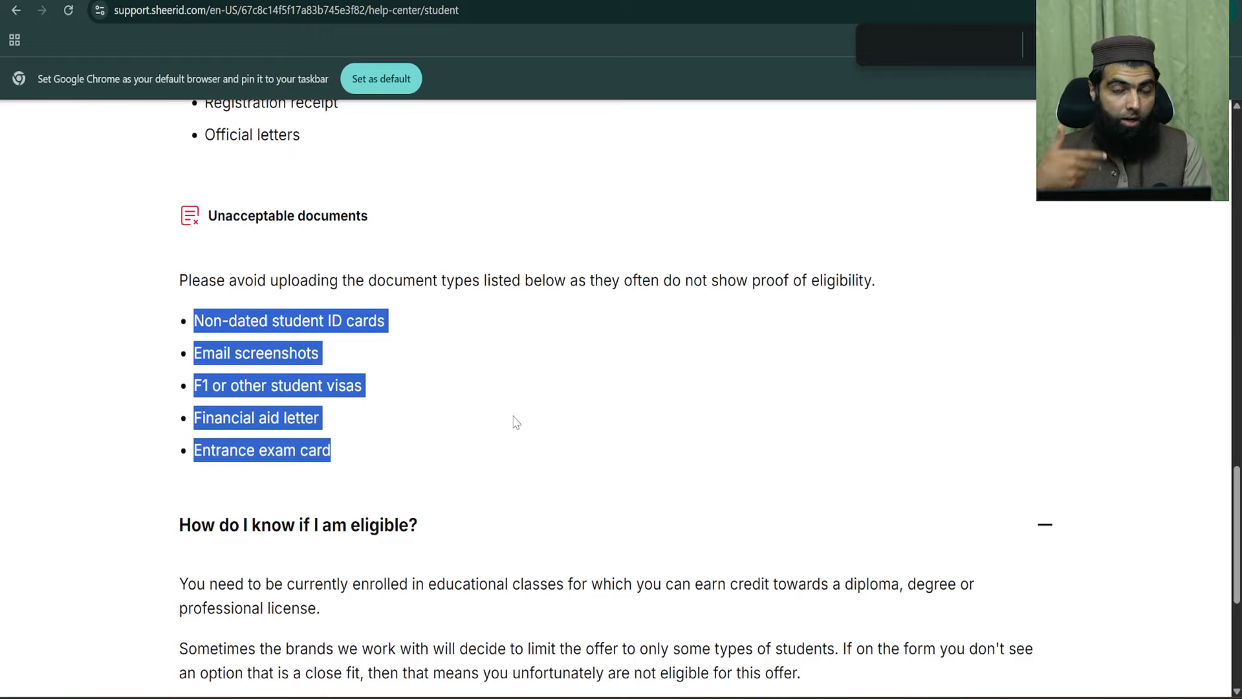
pyautogui.hotkey('ctrl', 'Tab')
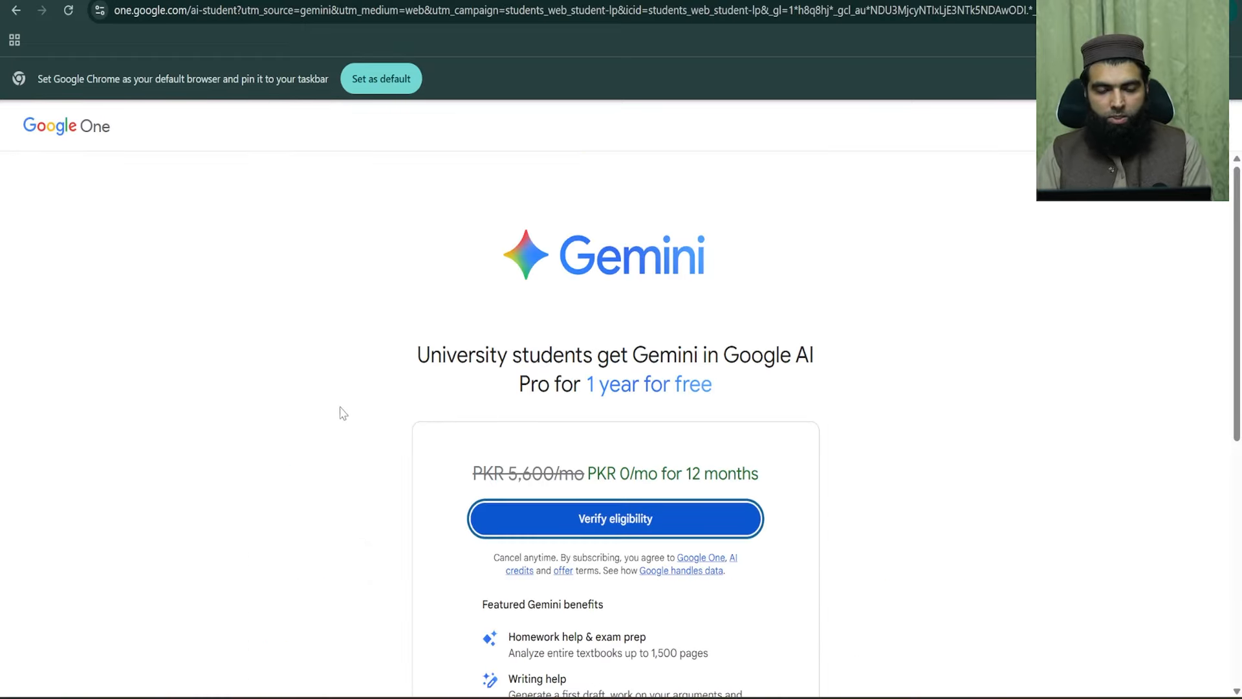
# - Start the student eligibility verification and zoom the form to 150%
pyautogui.scroll(-3, 343, 414)
pyautogui.click(624, 356)
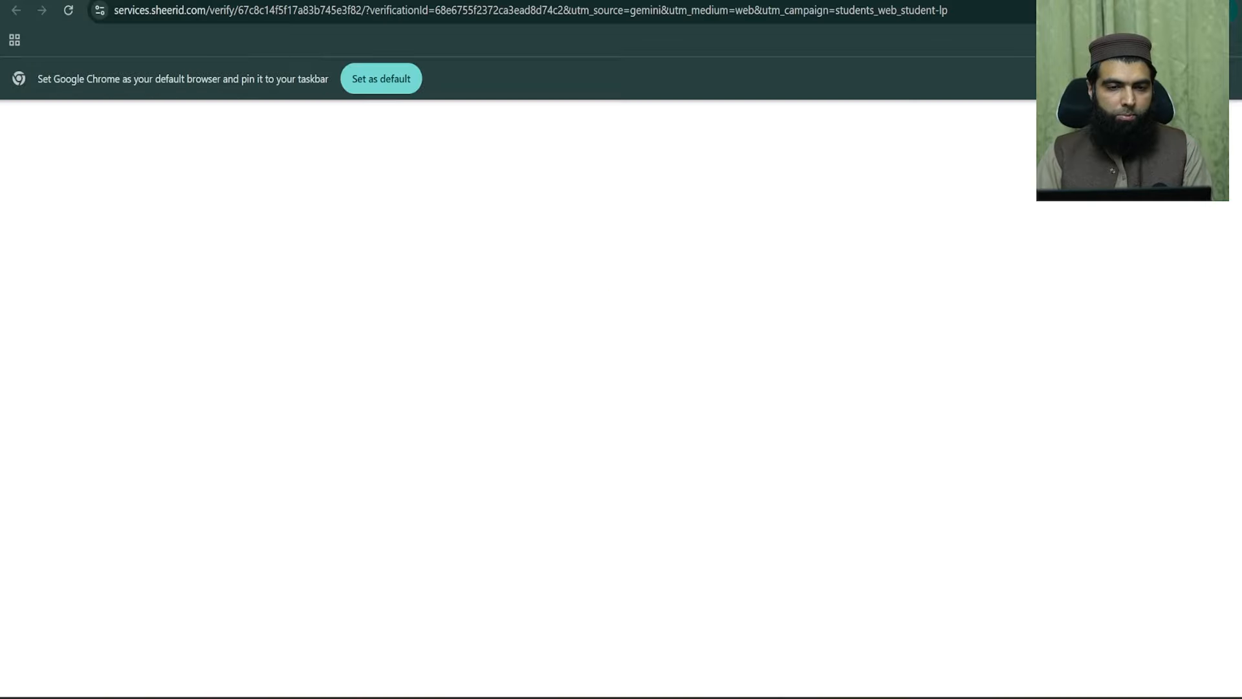
pyautogui.scroll(-2, 631, 291)
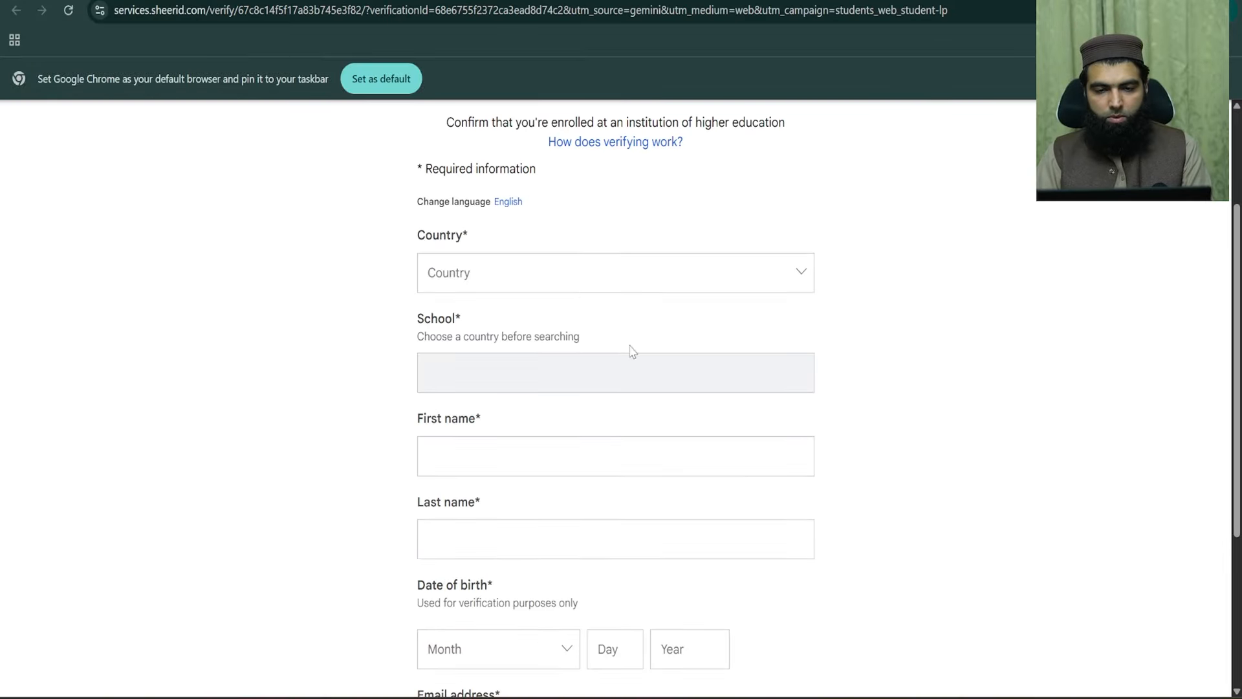
pyautogui.scroll(2, 632, 352)
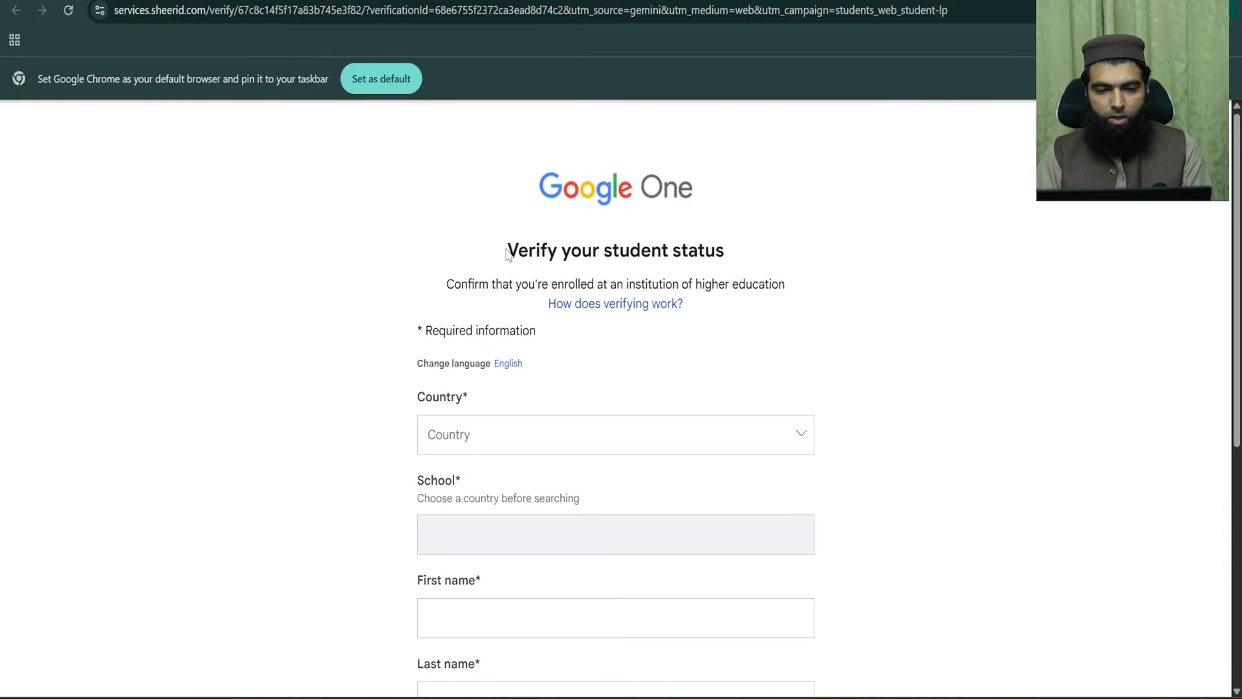
pyautogui.moveTo(506, 253); pyautogui.dragTo(785, 241)
pyautogui.click(867, 327)
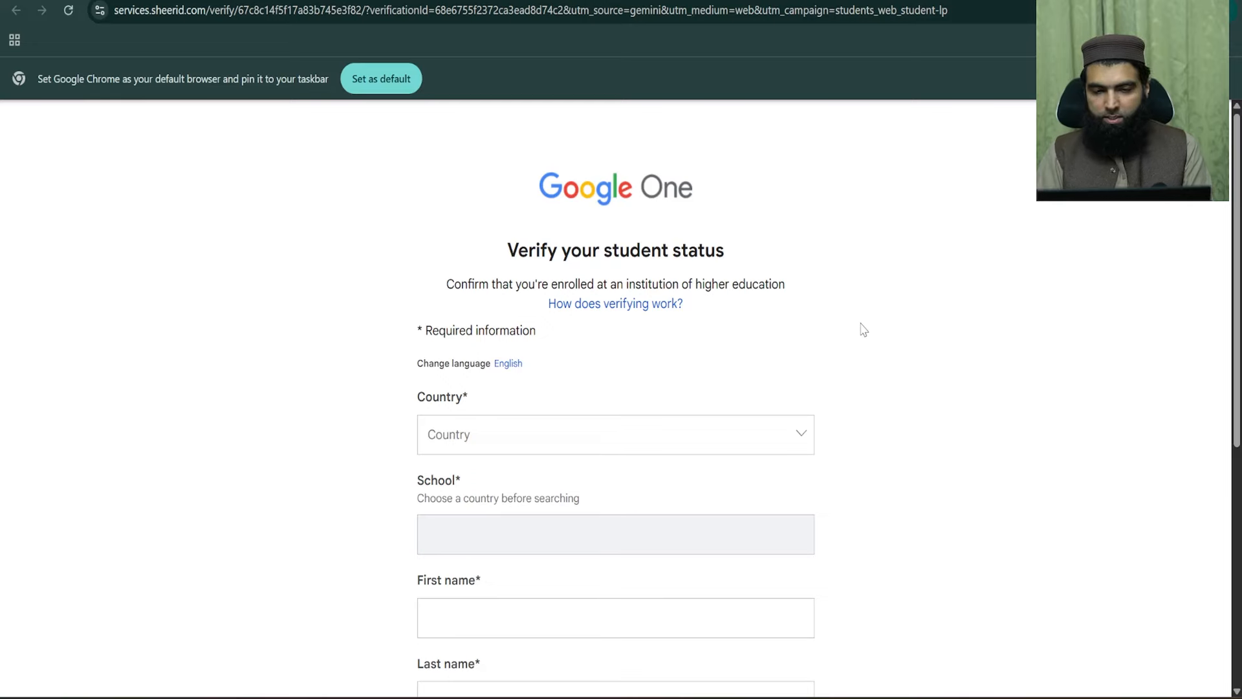
pyautogui.hotkey('ctrl', '+')
pyautogui.hotkey('ctrl', '+')
pyautogui.hotkey('ctrl', '+')
pyautogui.scroll(-2, 596, 418)
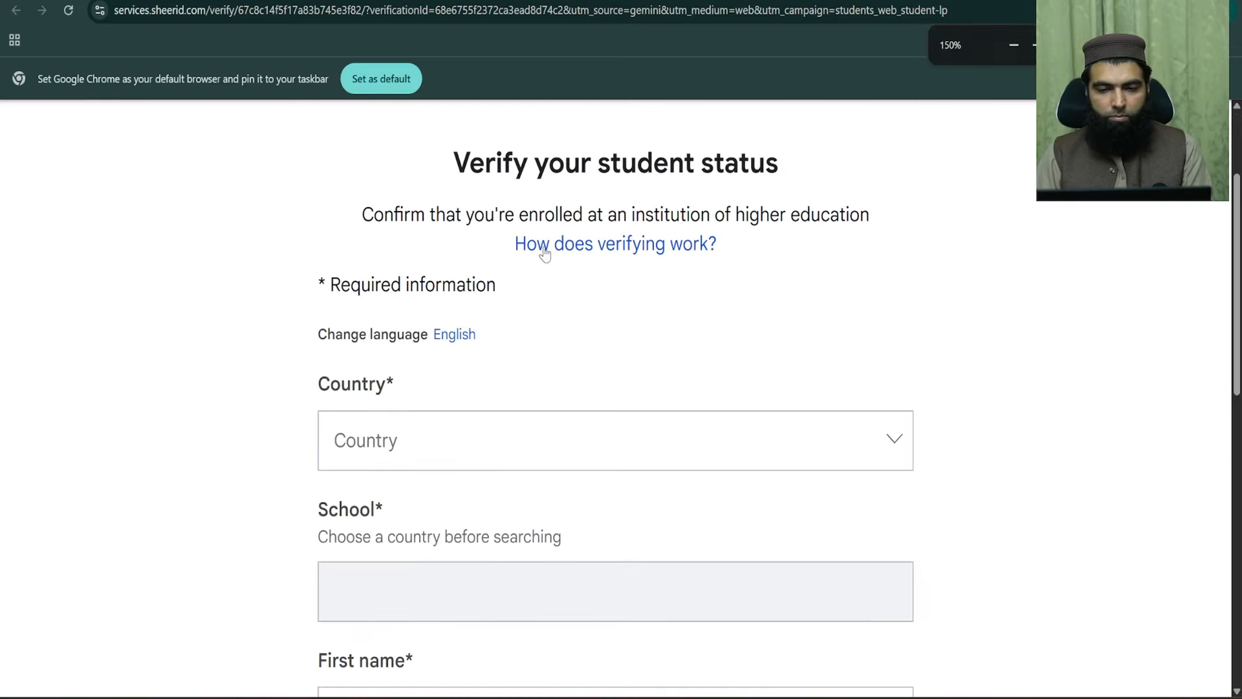
pyautogui.moveTo(529, 214); pyautogui.dragTo(904, 215)
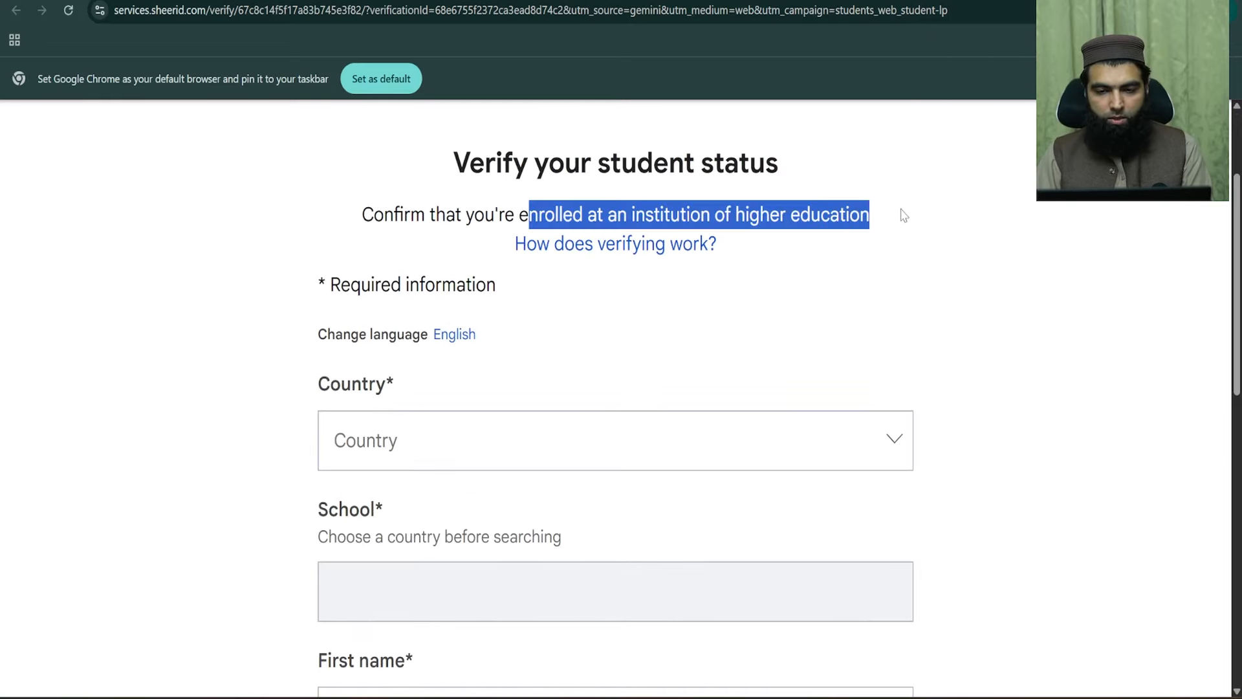
# - Search 'Pak' in the Country list and choose Pakistan, leaving the form language unchanged
pyautogui.click(425, 449)
pyautogui.scroll(-1, 582, 422)
pyautogui.write('P')
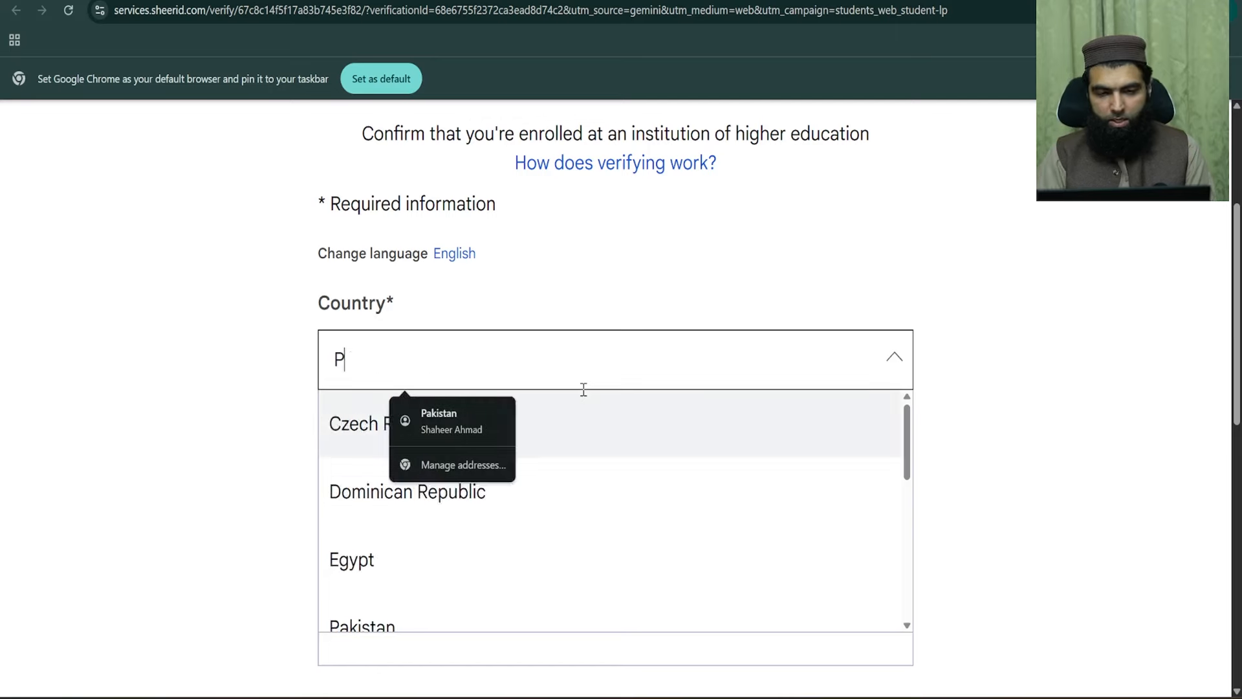
pyautogui.write('ak')
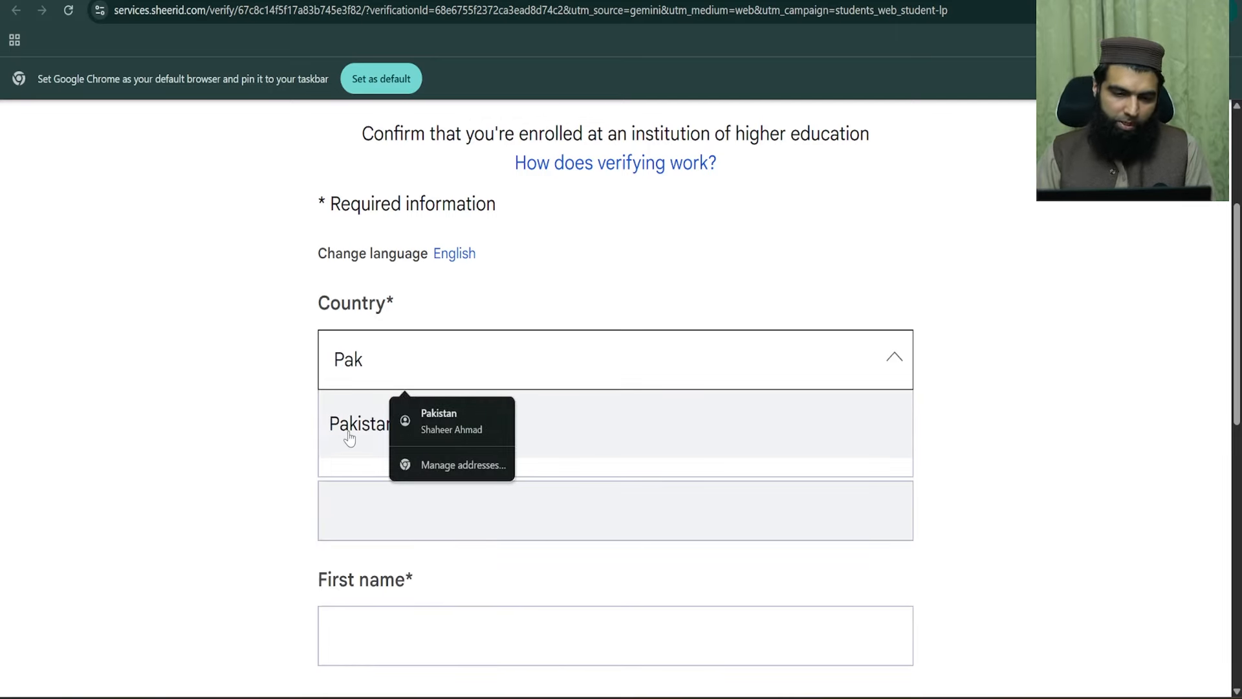
pyautogui.click(349, 438)
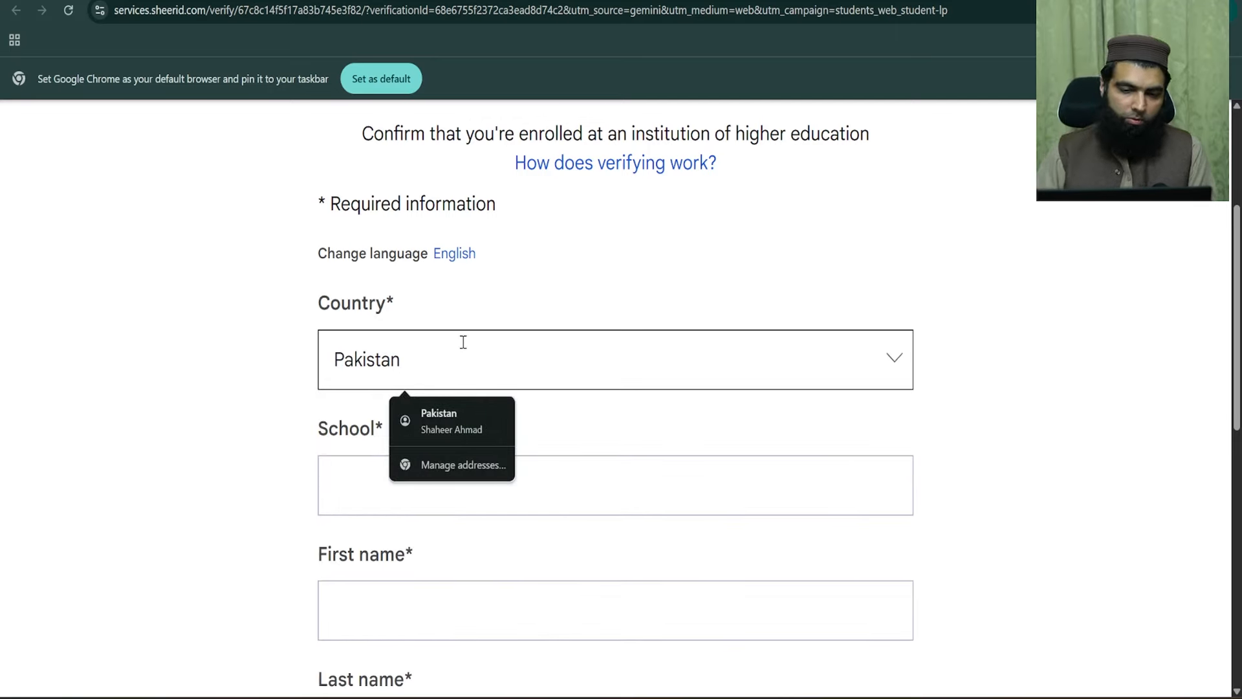
pyautogui.click(558, 265)
pyautogui.click(795, 264)
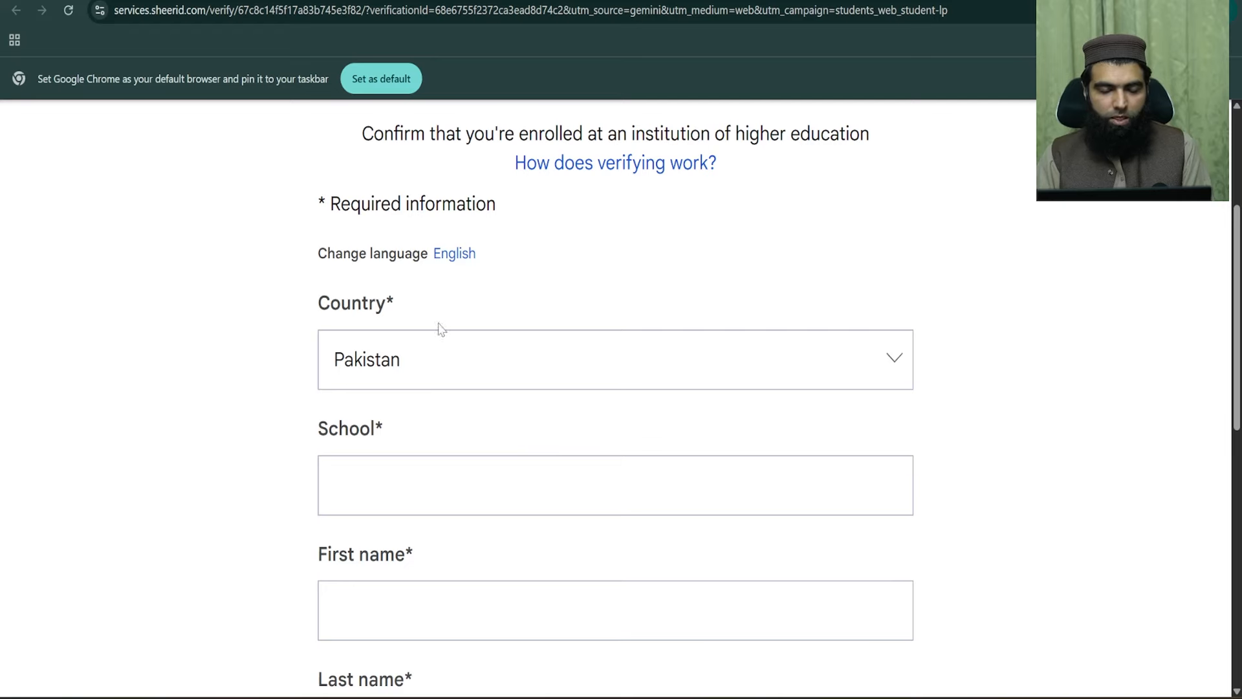
# - Retry the country search with 'Indi' and 'Bang', then confirm Pakistan again
pyautogui.click(561, 363)
pyautogui.hotkey('ctrl', 'a')
pyautogui.write('Indi')
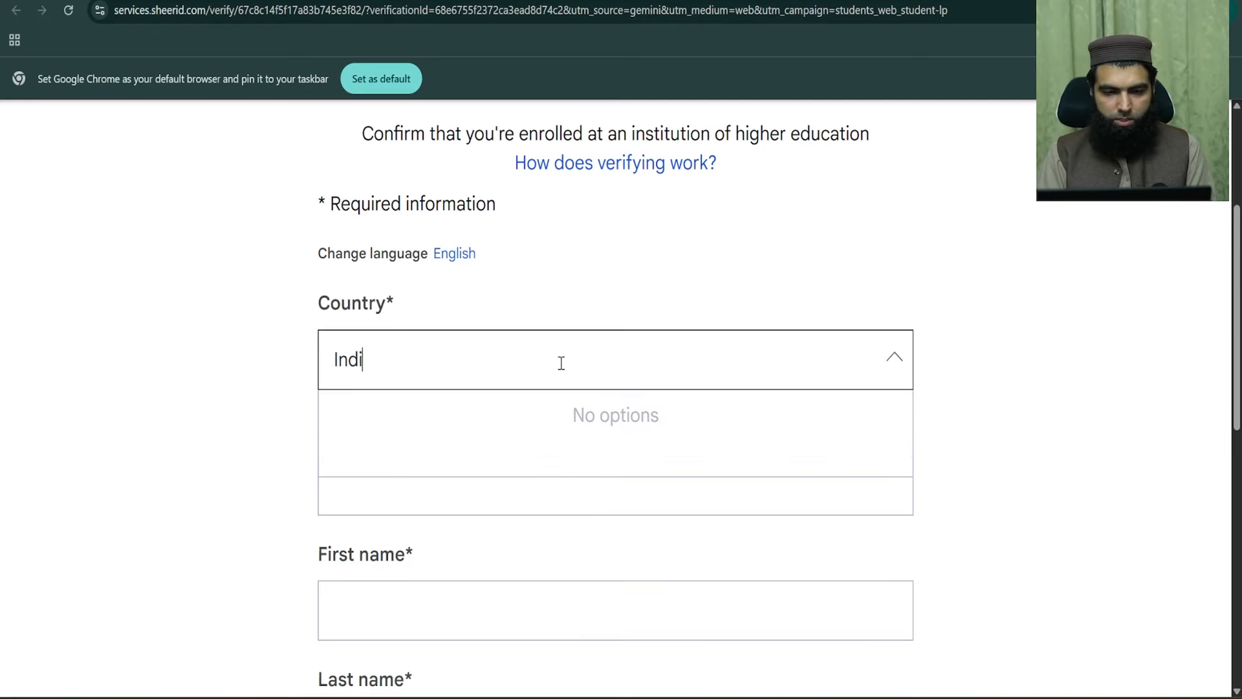
pyautogui.press('BackSpace')
pyautogui.press('BackSpace')
pyautogui.press('BackSpace')
pyautogui.write('Bang')
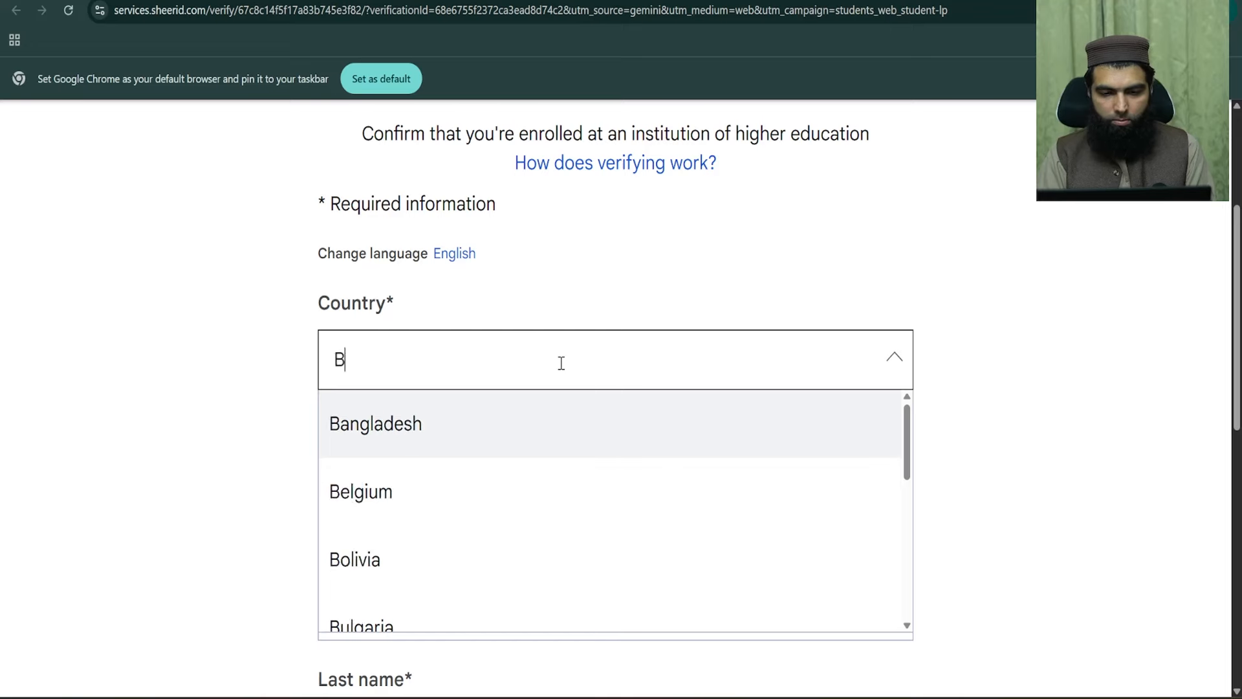
pyautogui.press('BackSpace')
pyautogui.press('BackSpace')
pyautogui.press('BackSpace')
pyautogui.press('BackSpace')
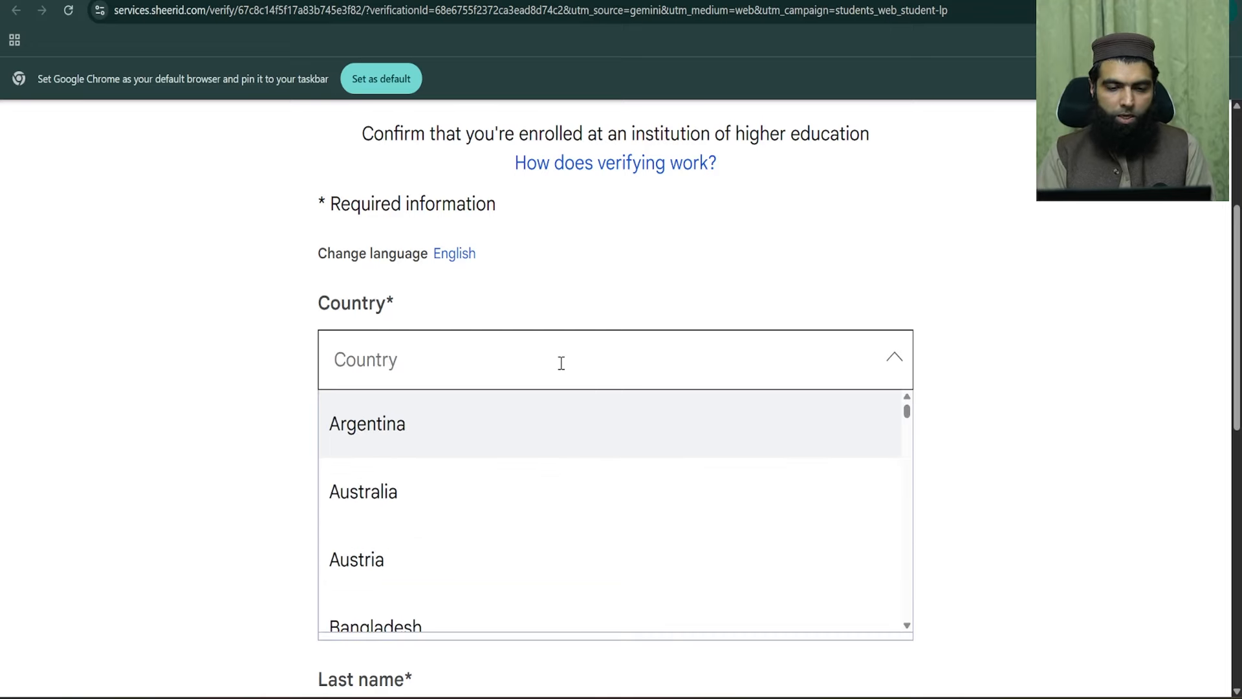
pyautogui.write('Pak')
pyautogui.press('Return')
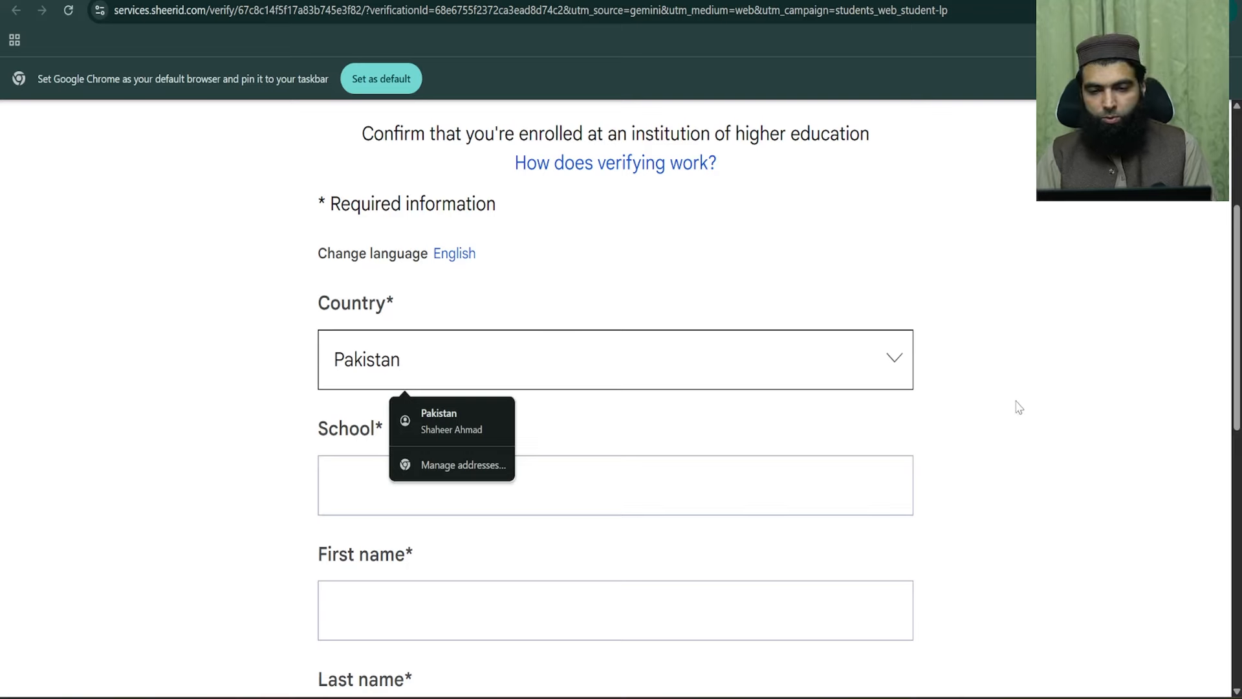
pyautogui.click(1026, 425)
pyautogui.scroll(-1, 414, 395)
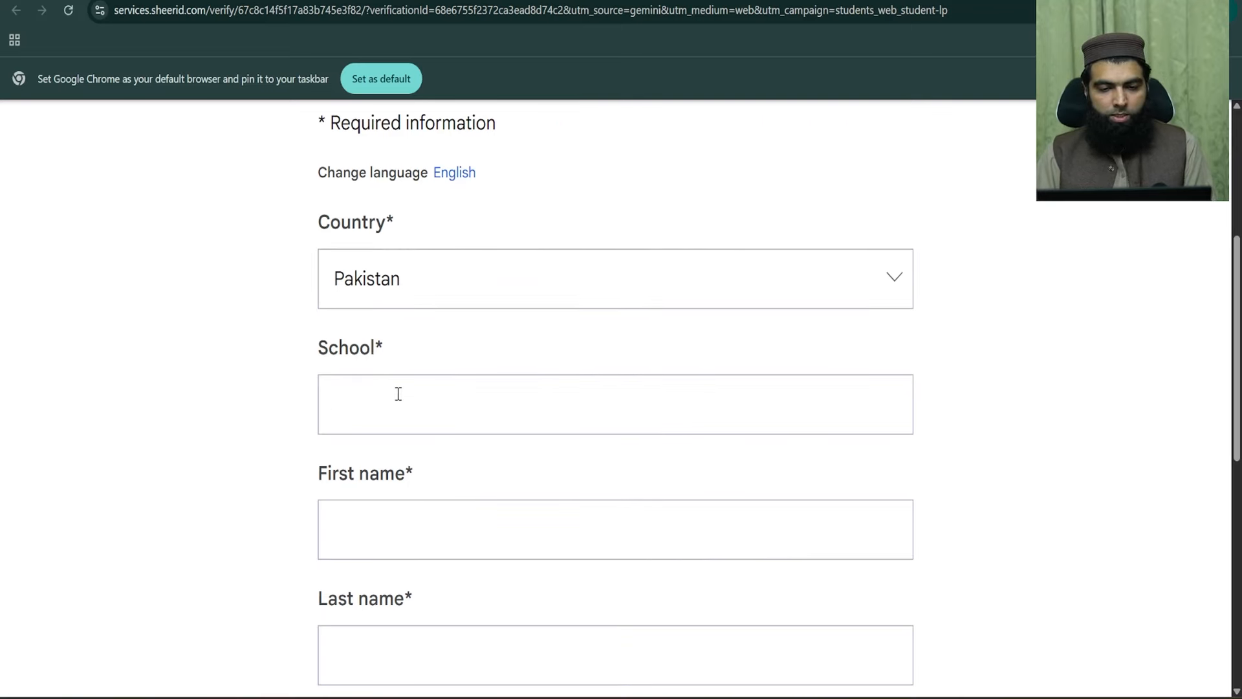
pyautogui.scroll(-2, 421, 288)
pyautogui.scroll(1, 425, 285)
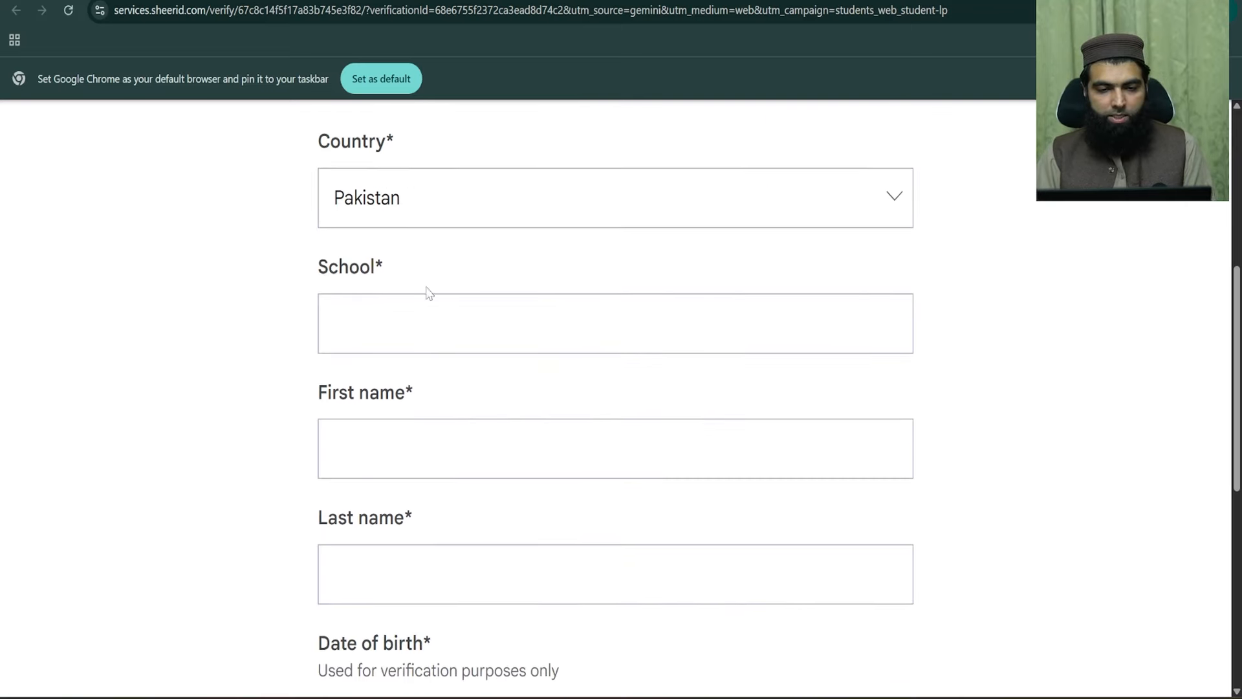
# - Check the ID card, search 'city peshawar' and pick City University of Science and Information Technology
pyautogui.click(422, 333)
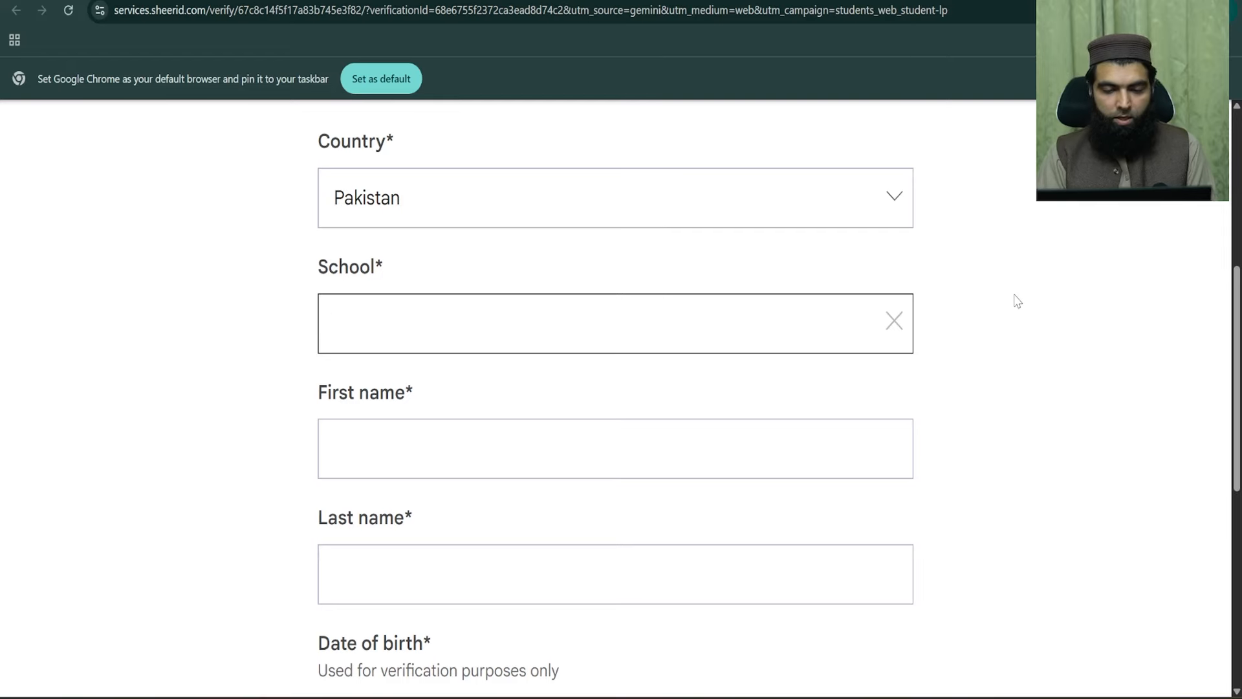
pyautogui.hotkey('alt', 'Tab')
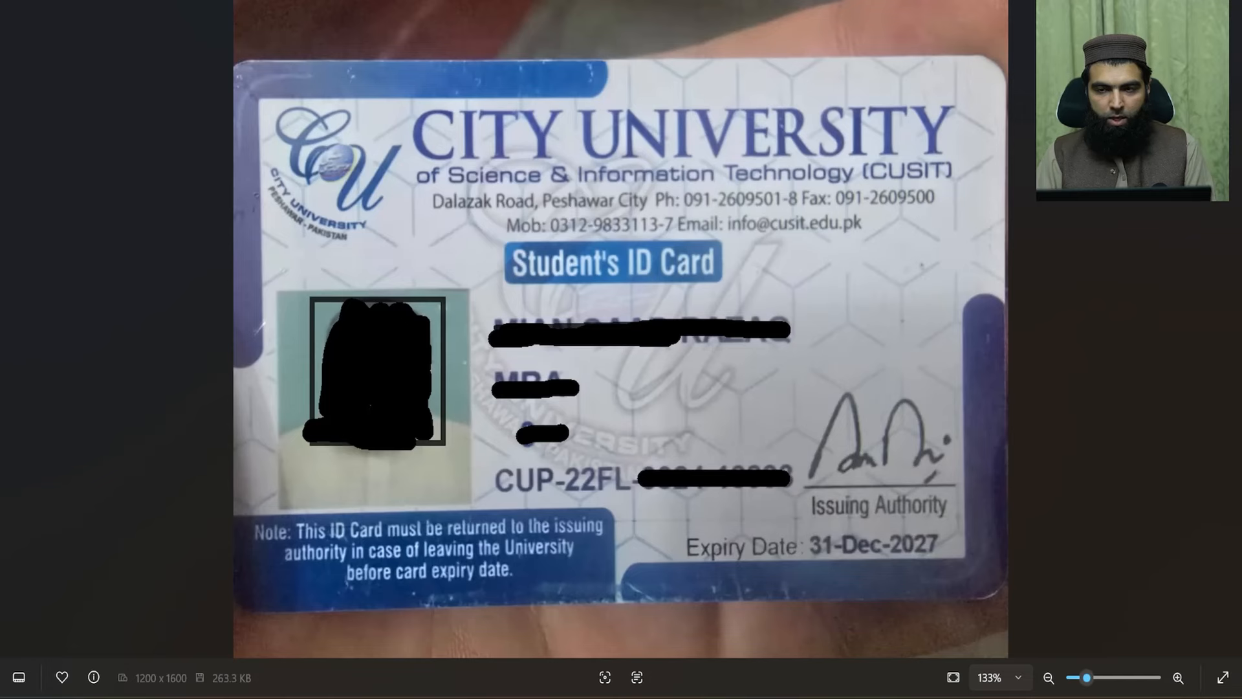
pyautogui.hotkey('alt', 'Tab')
pyautogui.write('city')
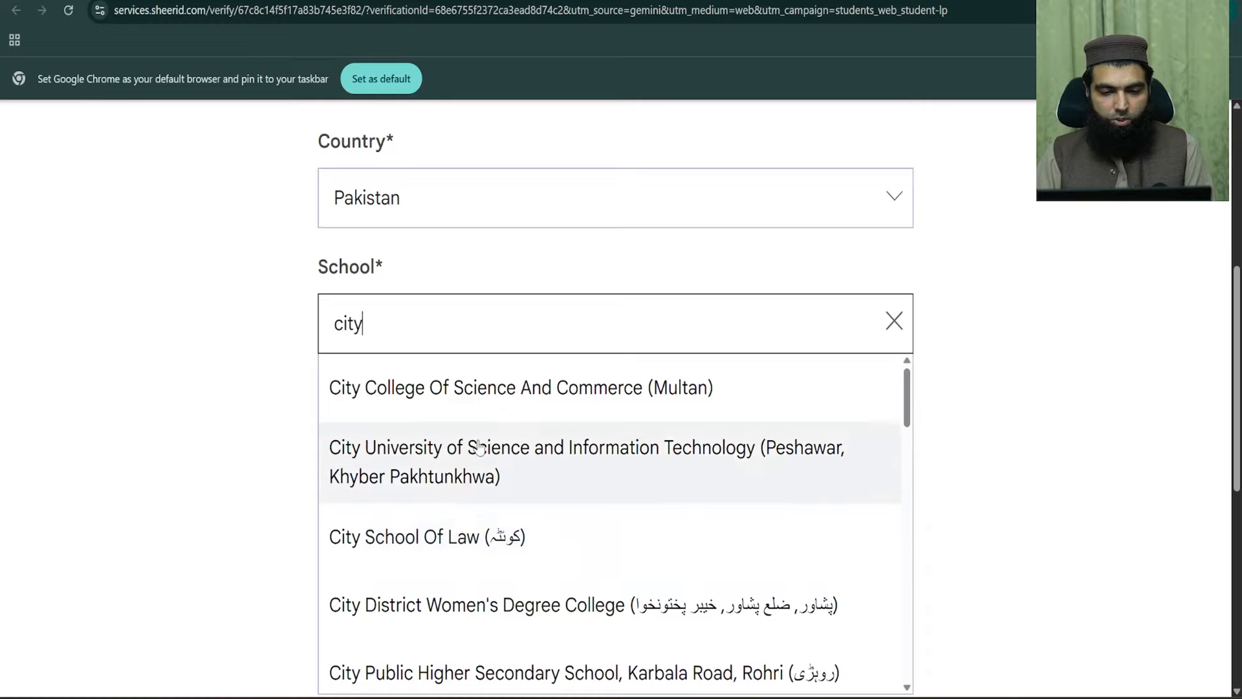
pyautogui.scroll(-3, 477, 438)
pyautogui.scroll(-4, 515, 486)
pyautogui.scroll(7, 516, 485)
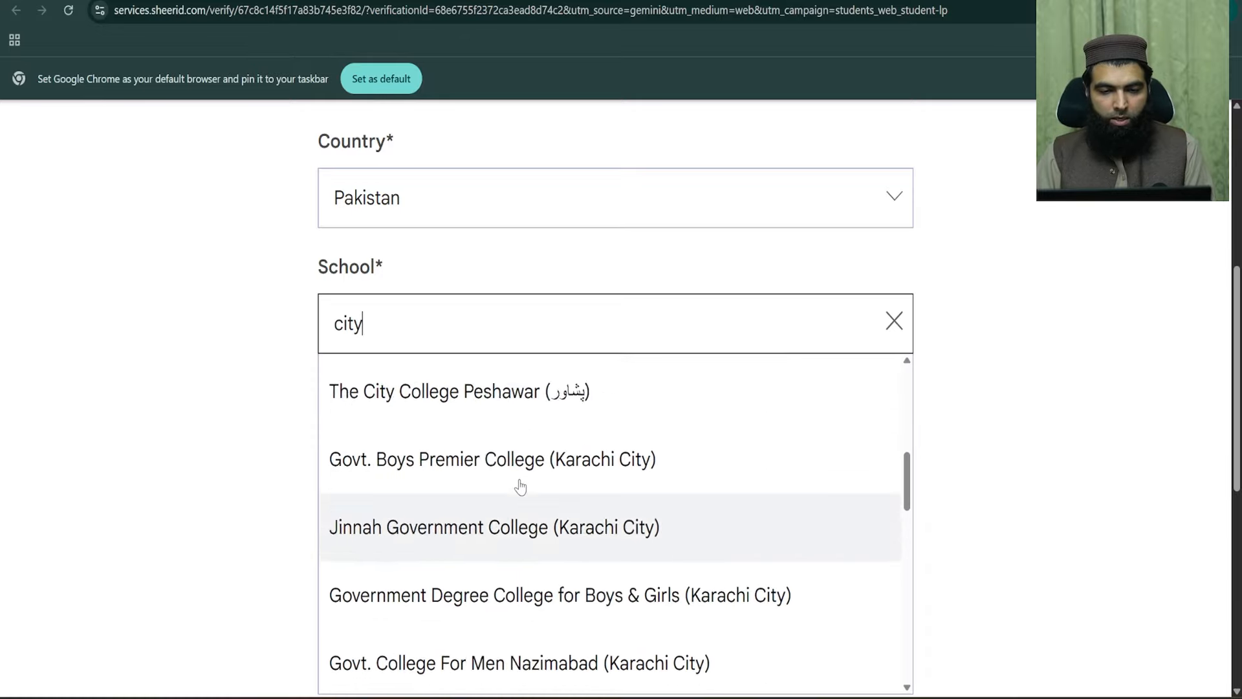
pyautogui.write('peshawar')
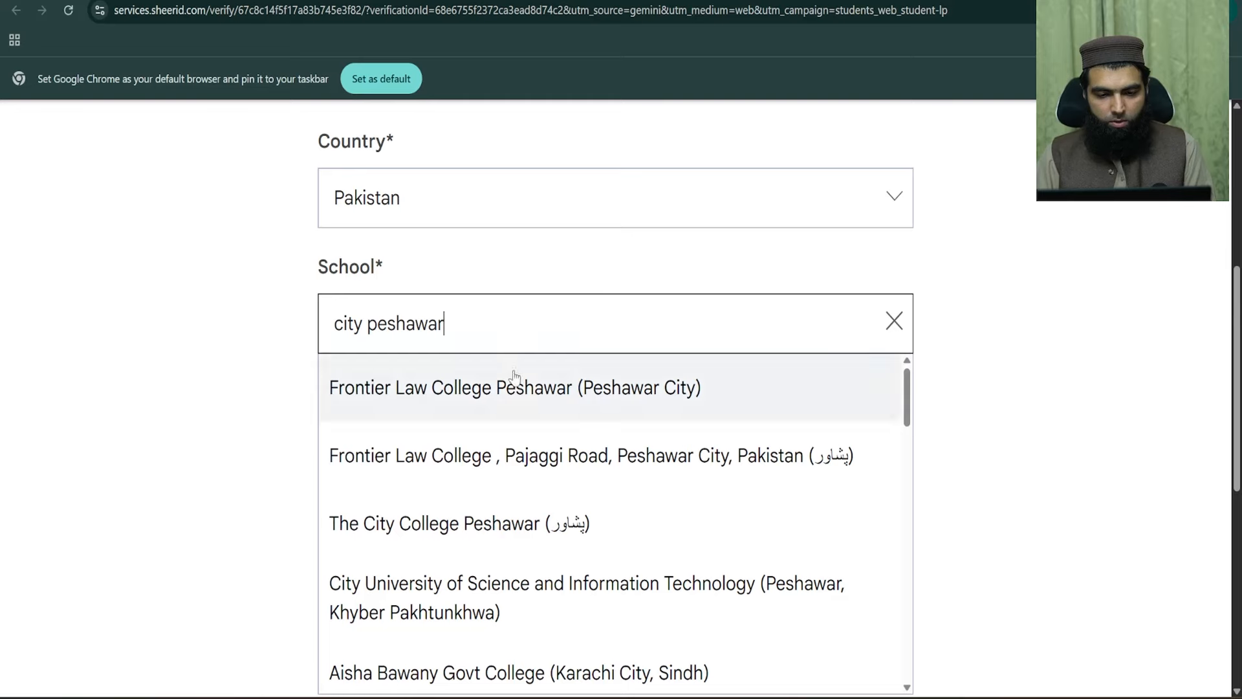
pyautogui.scroll(-1, 515, 405)
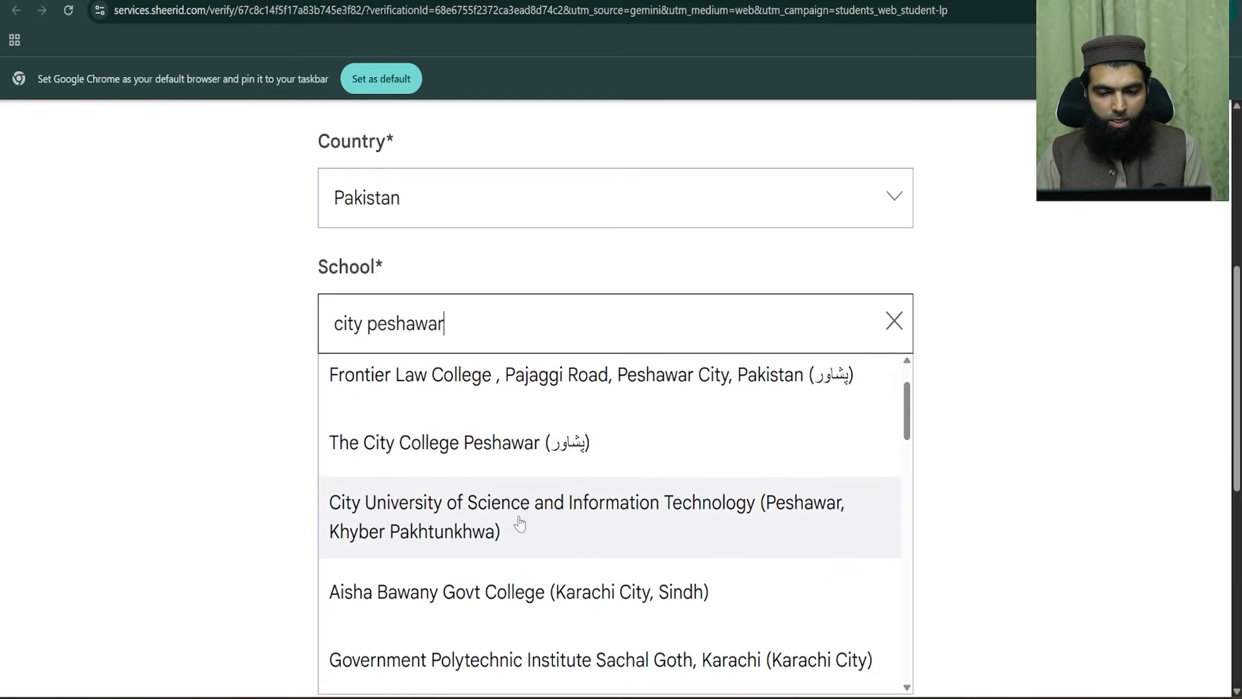
pyautogui.click(551, 521)
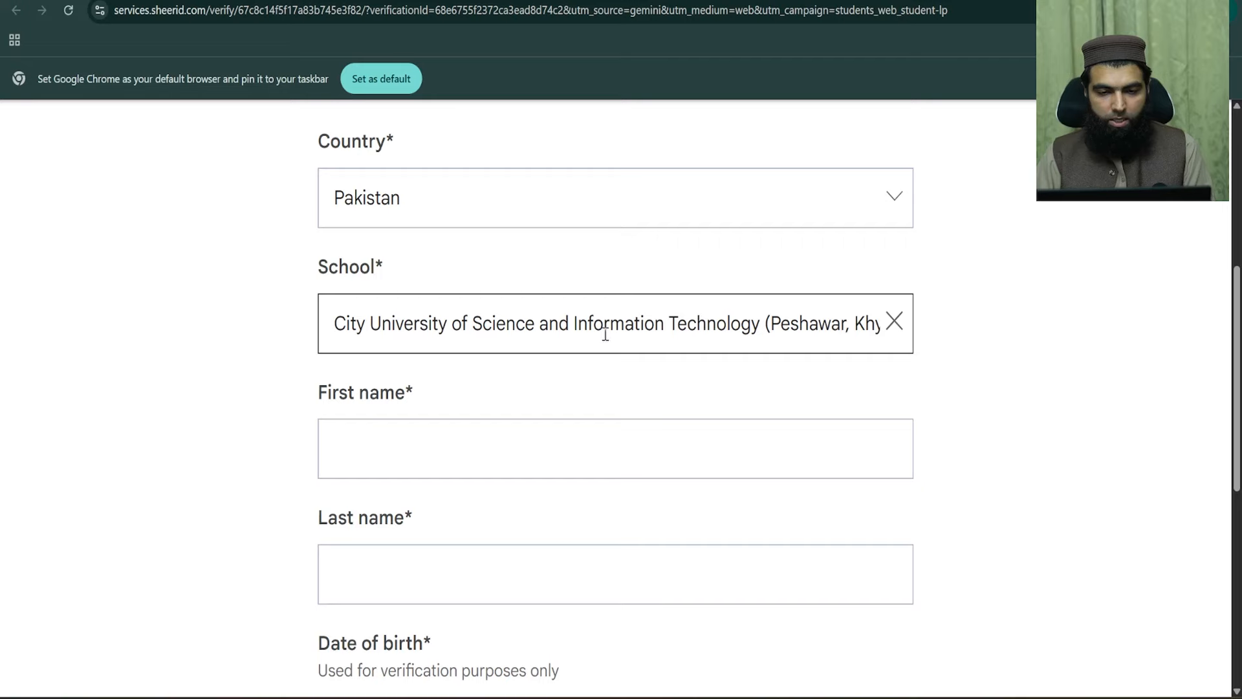
# - Compare the full school name in the field against the student ID card
pyautogui.moveTo(347, 331); pyautogui.dragTo(964, 323)
pyautogui.hotkey('alt', 'Tab')
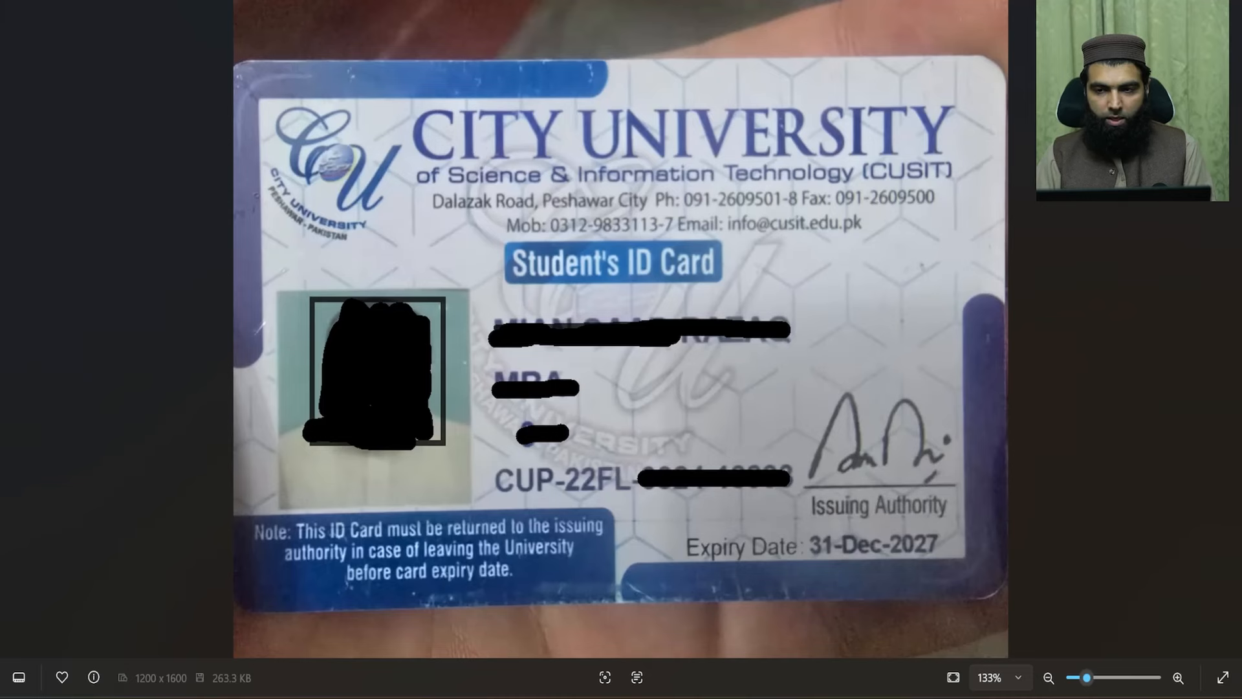
pyautogui.hotkey('alt', 'Tab')
pyautogui.click(353, 326)
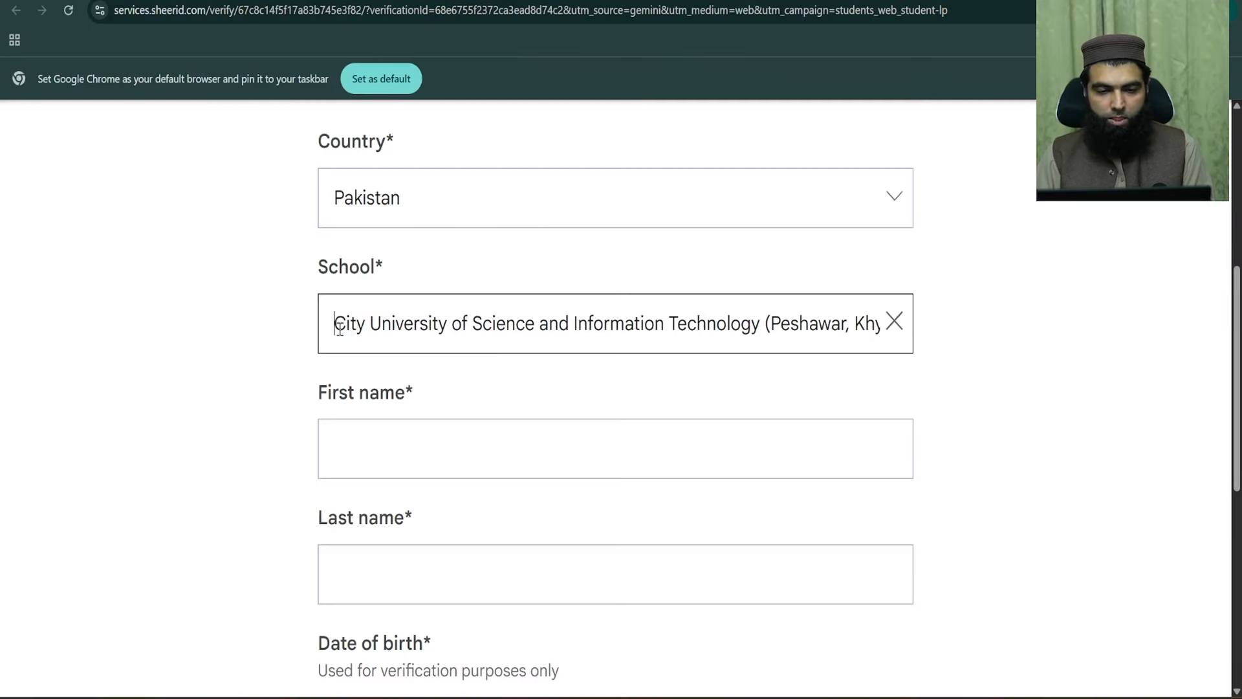
pyautogui.moveTo(340, 326); pyautogui.dragTo(1054, 330)
pyautogui.click(1054, 331)
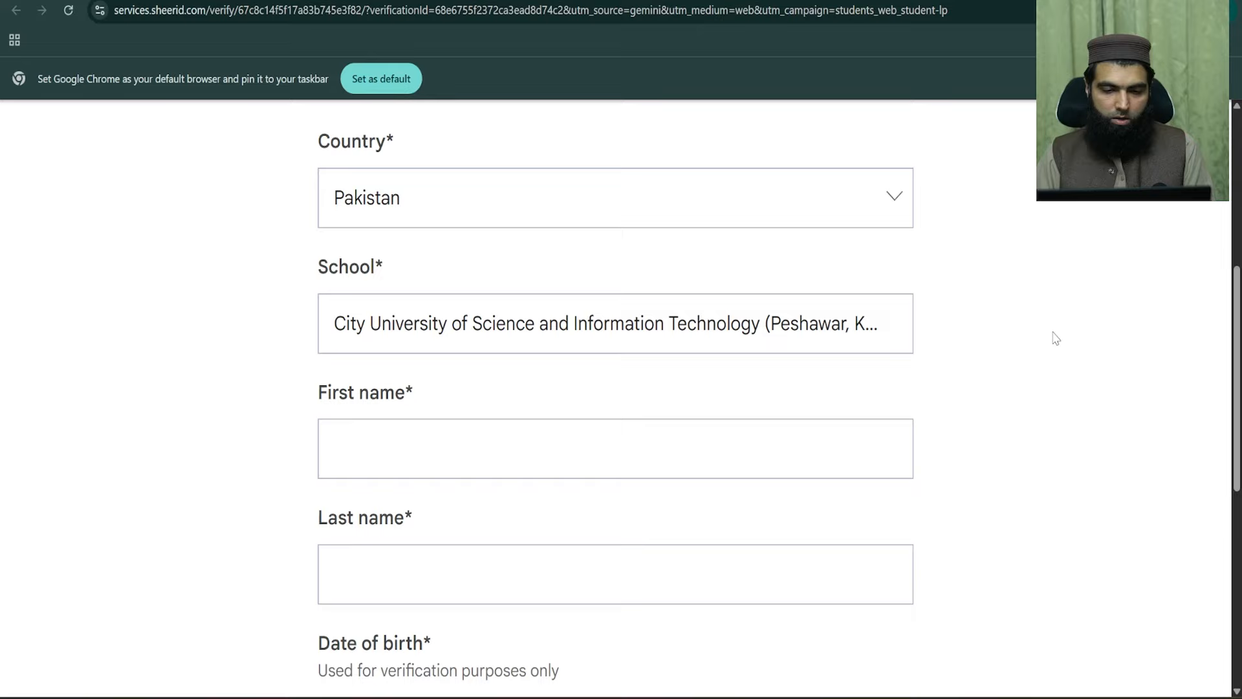
# - Enter the student's first and last name, trimming the surname out of the first-name field
pyautogui.scroll(-1, 374, 379)
pyautogui.click(384, 375)
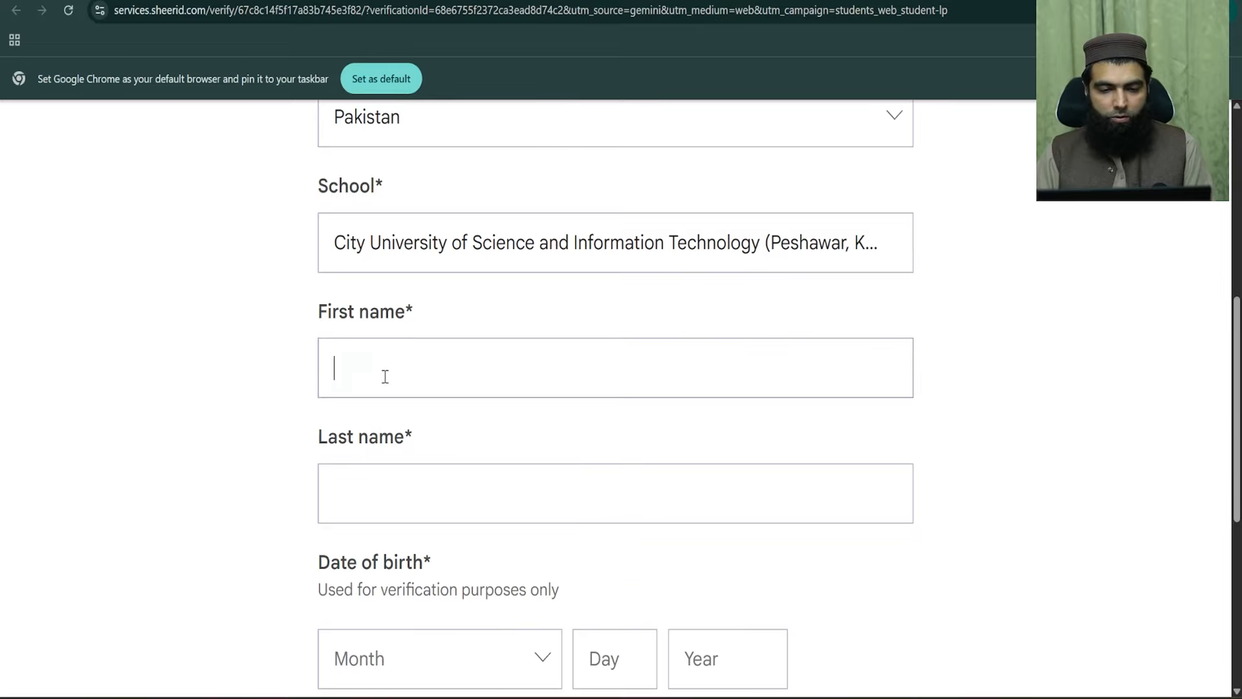
pyautogui.click(362, 511)
pyautogui.click(269, 363)
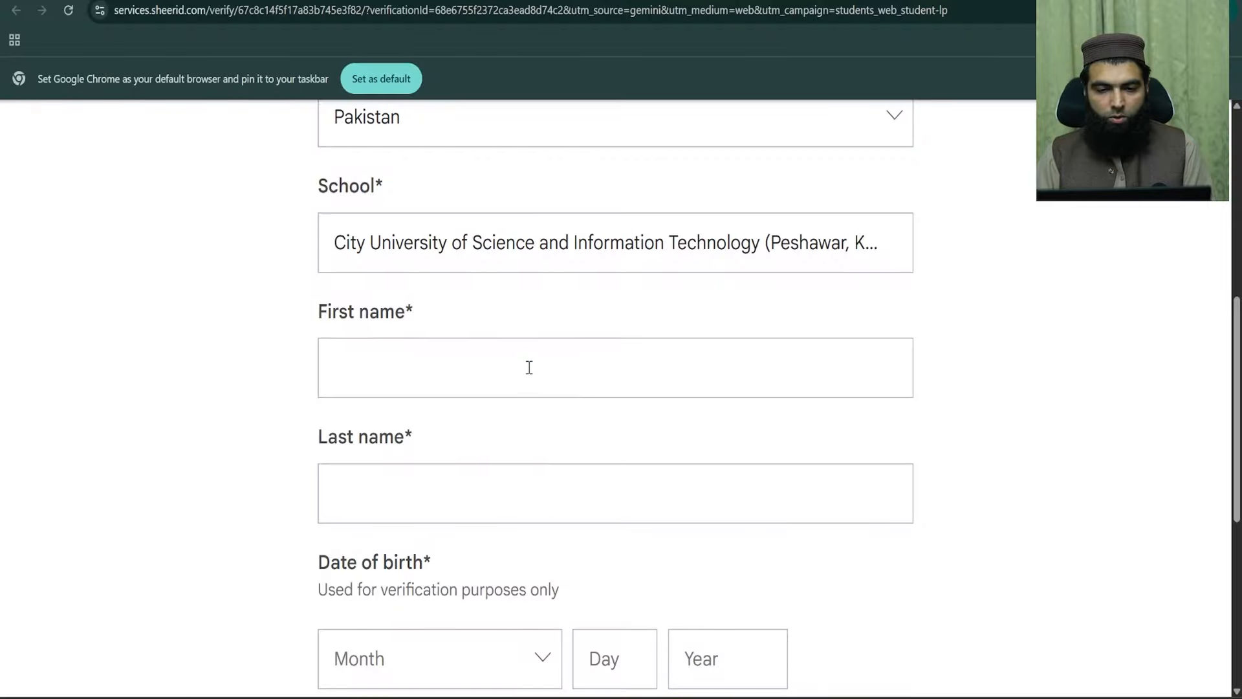
pyautogui.click(527, 352)
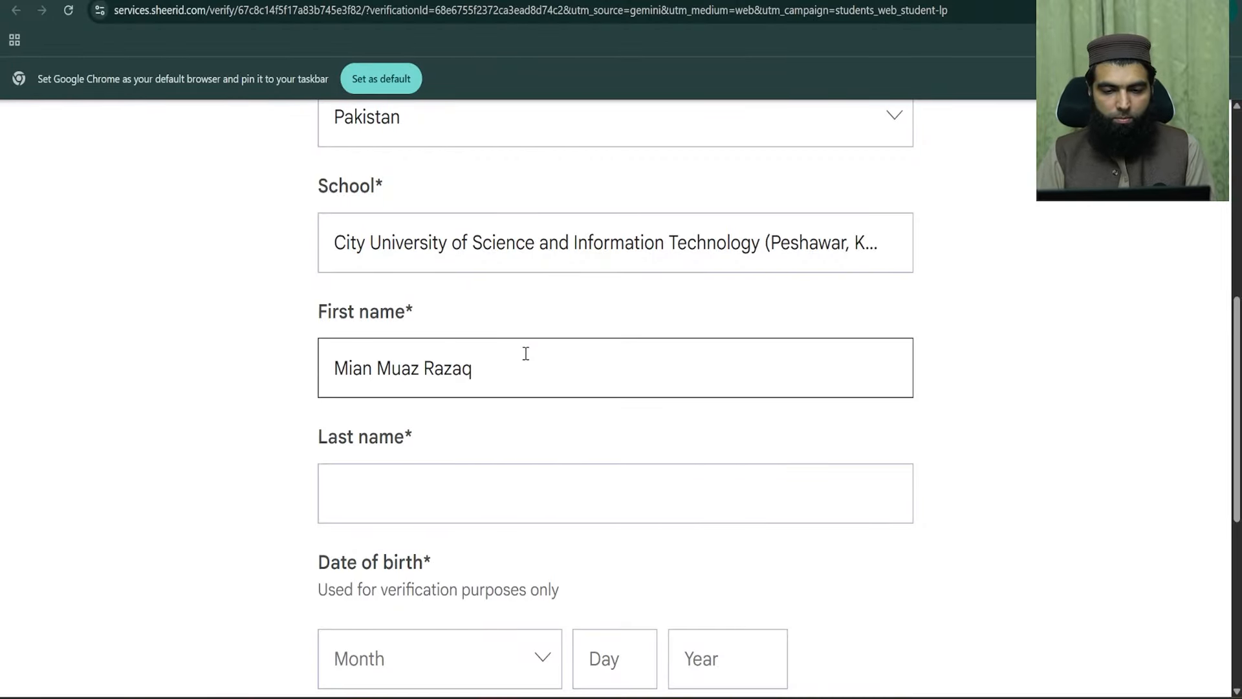
pyautogui.press('Tab')
pyautogui.click(526, 353)
pyautogui.press('BackSpace')
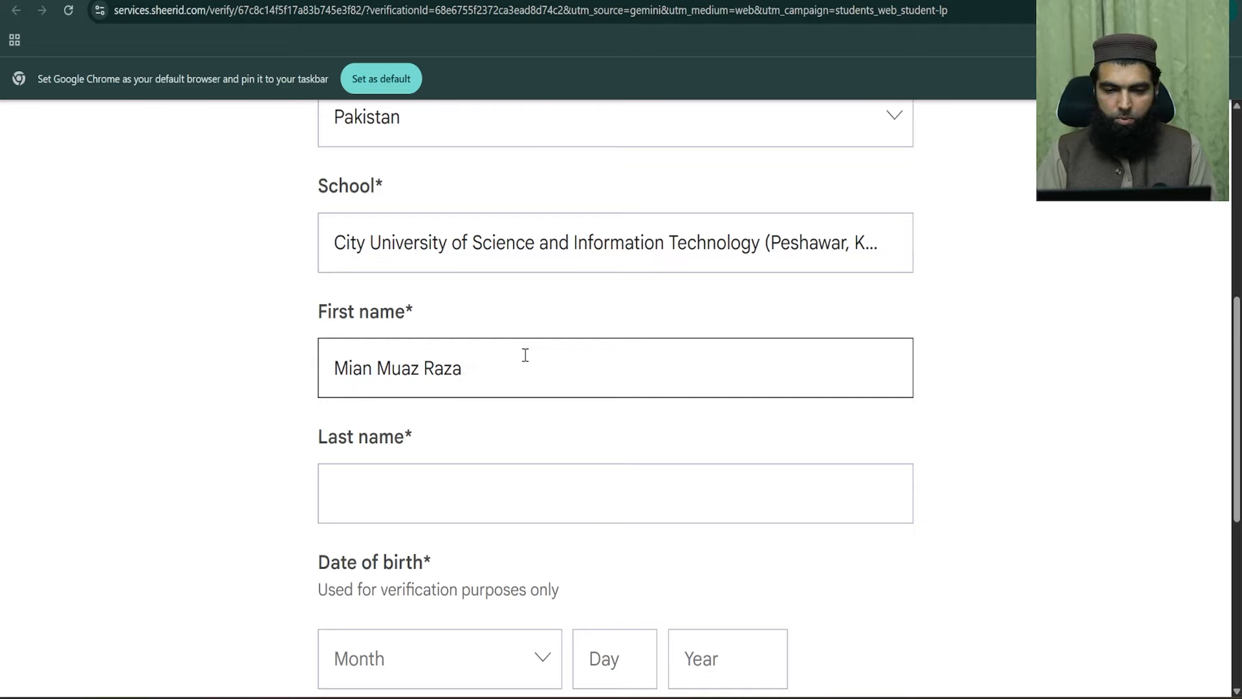
pyautogui.press('BackSpace')
pyautogui.click(499, 505)
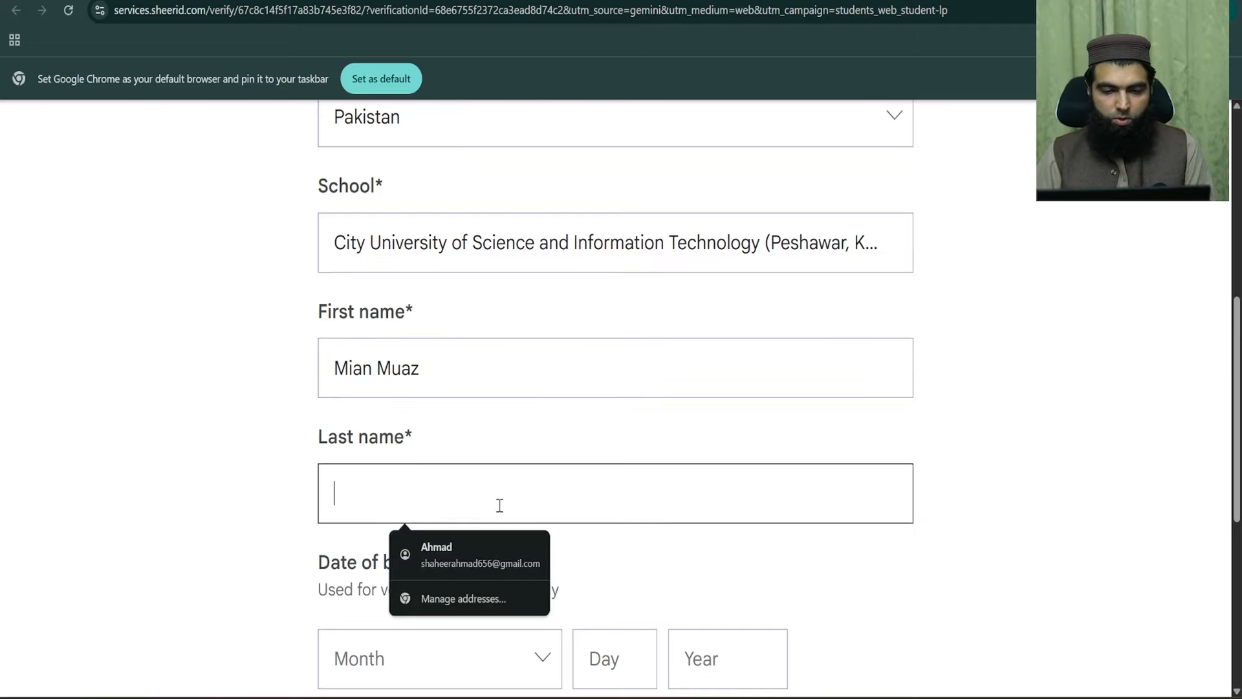
pyautogui.write('Razaq')
# - Enter the student's birth month, day and year, checking the ID card photo for reference
pyautogui.scroll(-5, 774, 433)
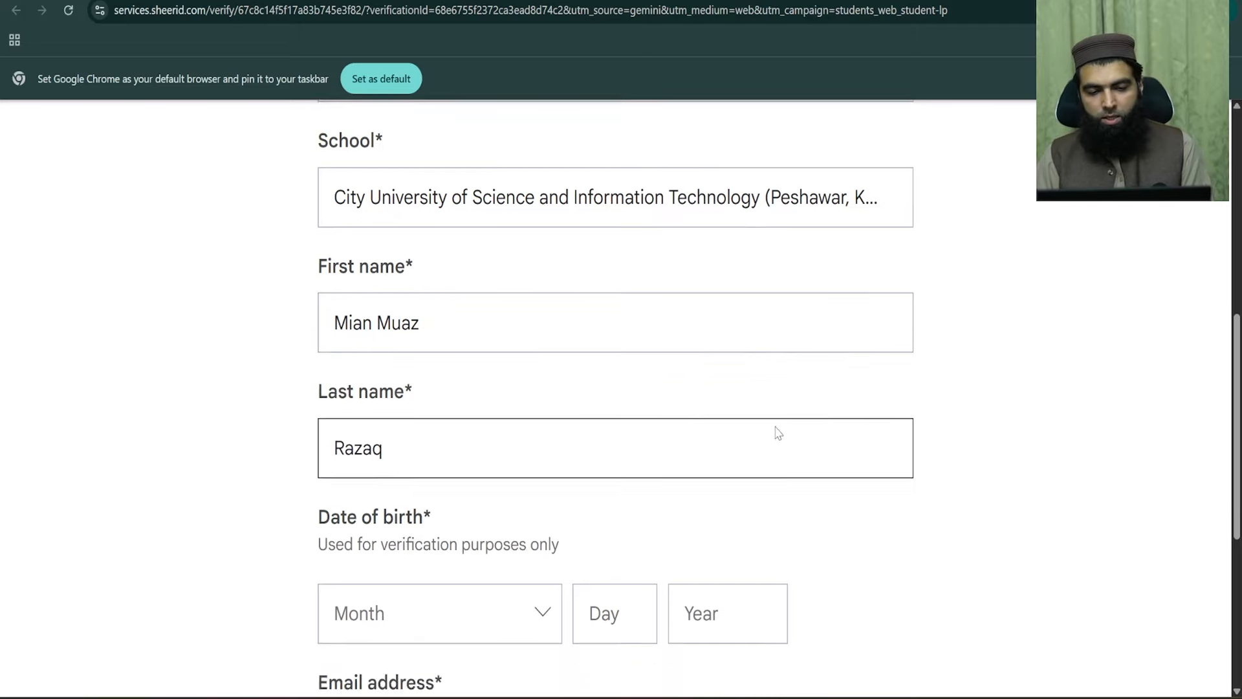
pyautogui.click(545, 339)
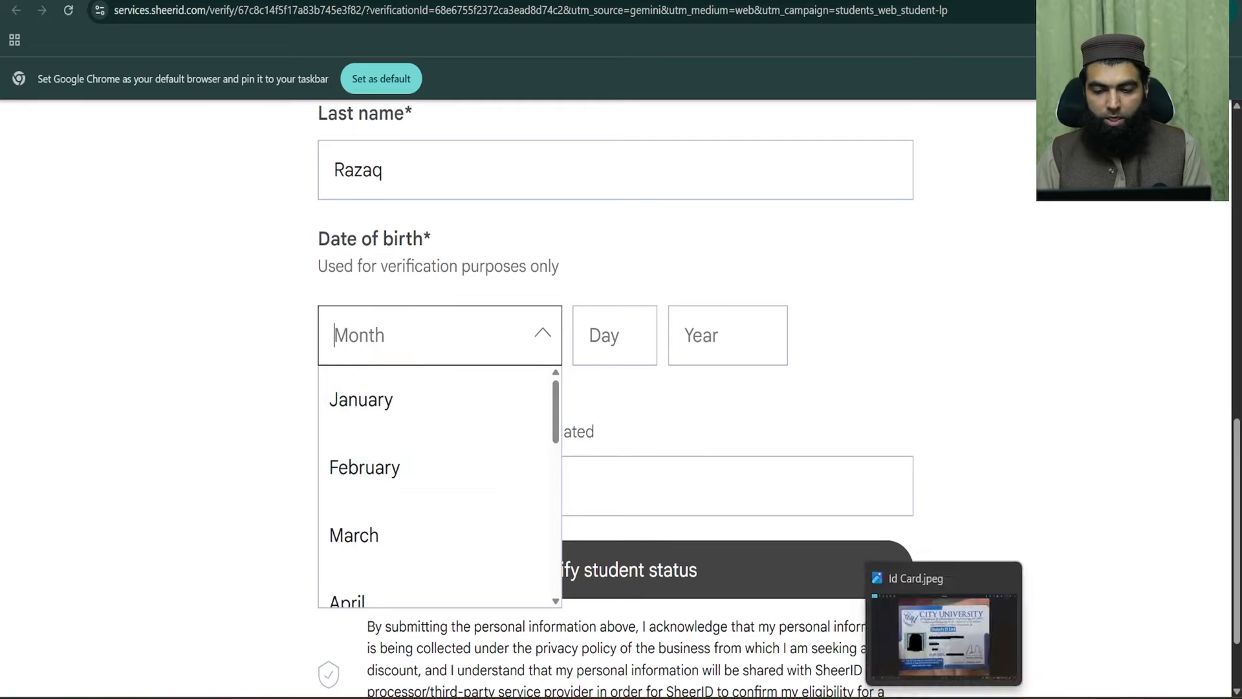
pyautogui.click(944, 697)
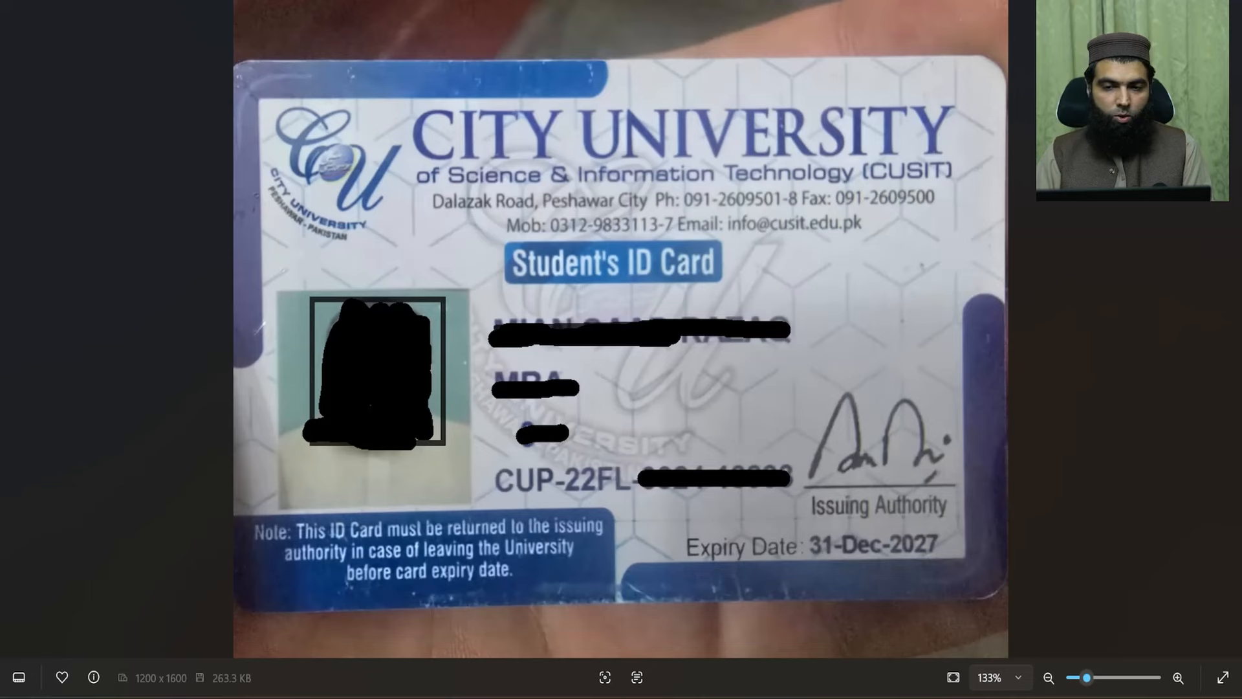
pyautogui.click(589, 697)
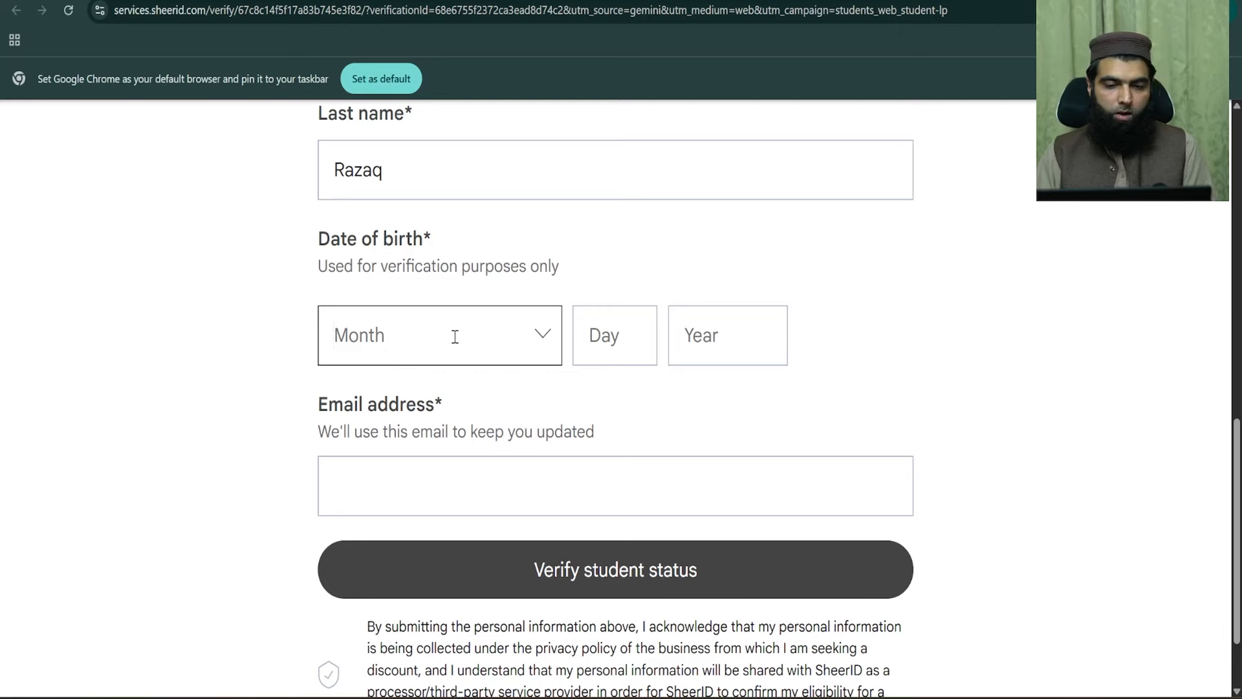
pyautogui.click(513, 334)
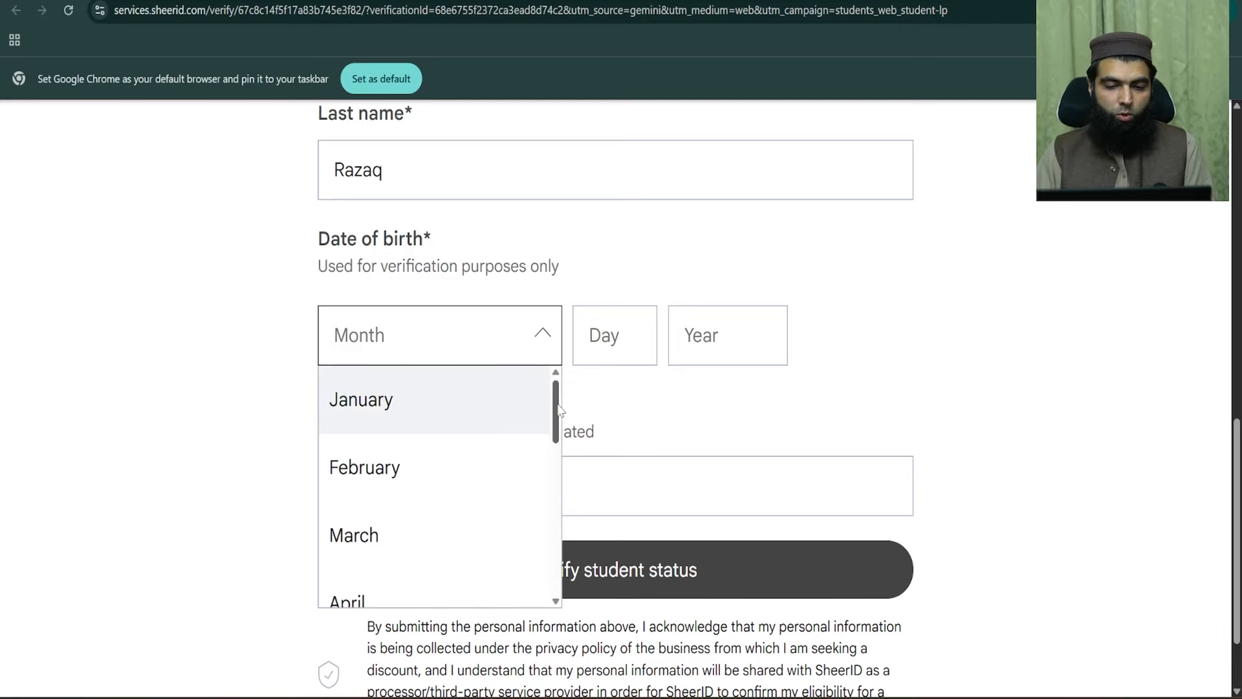
pyautogui.moveTo(556, 408); pyautogui.dragTo(560, 544)
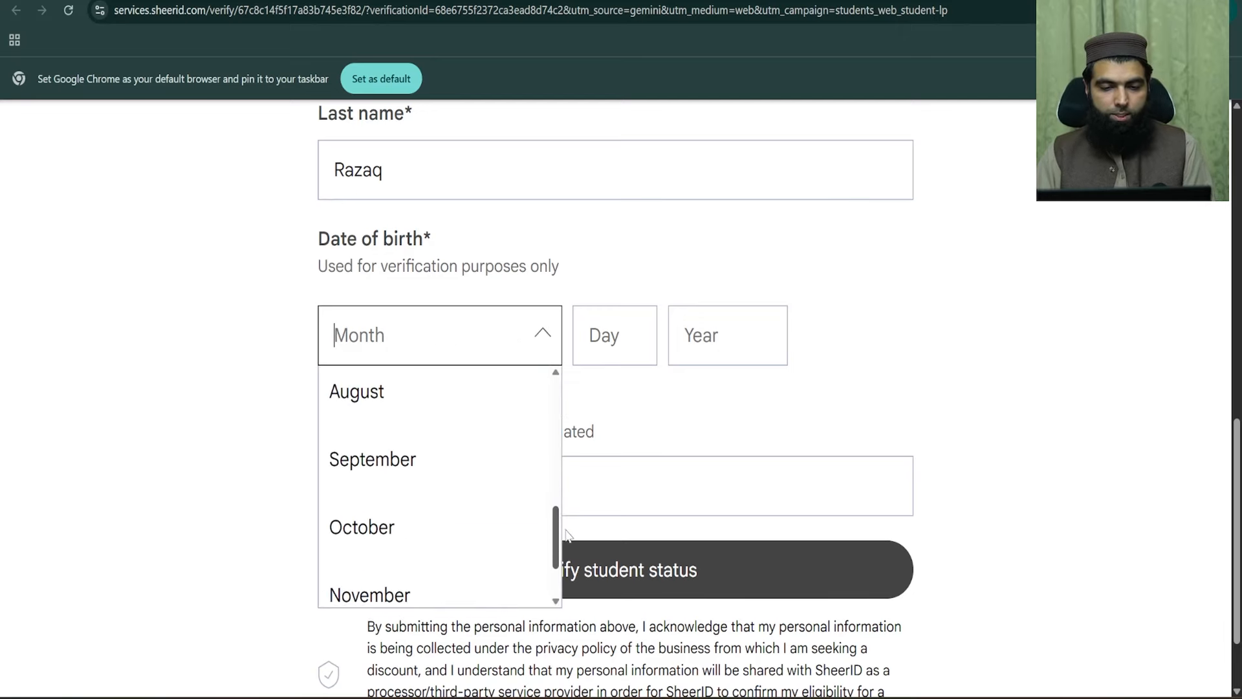
pyautogui.click(477, 446)
pyautogui.click(584, 340)
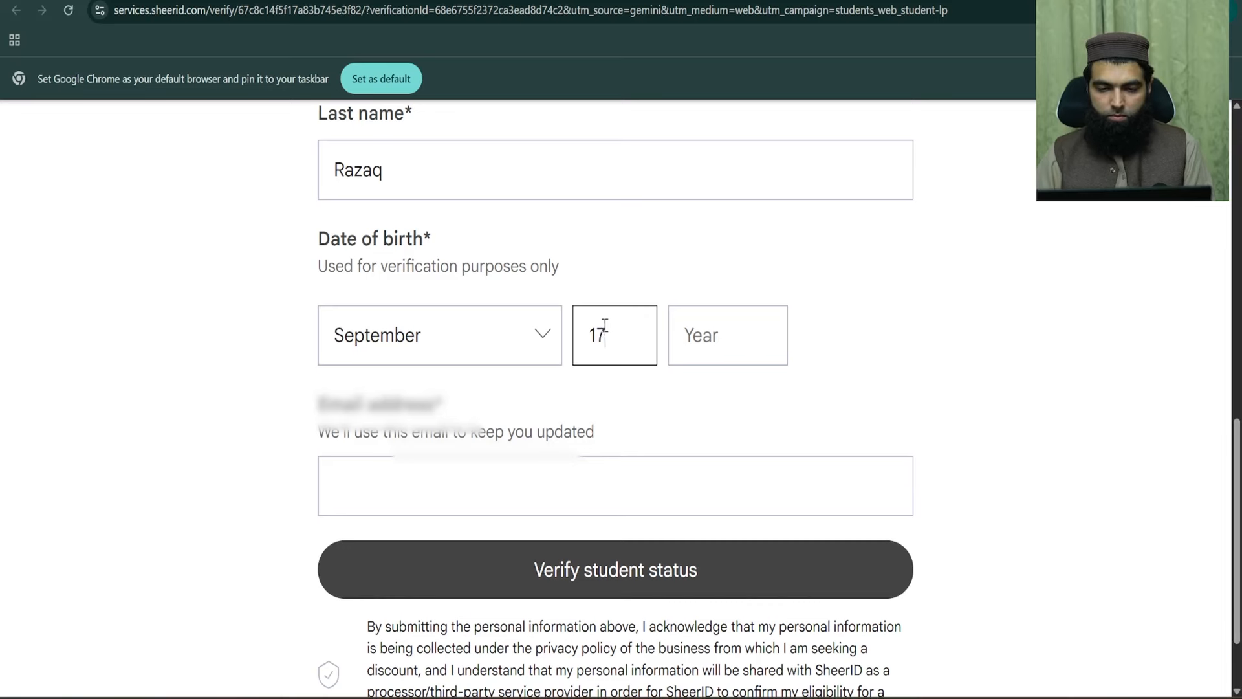
pyautogui.click(747, 336)
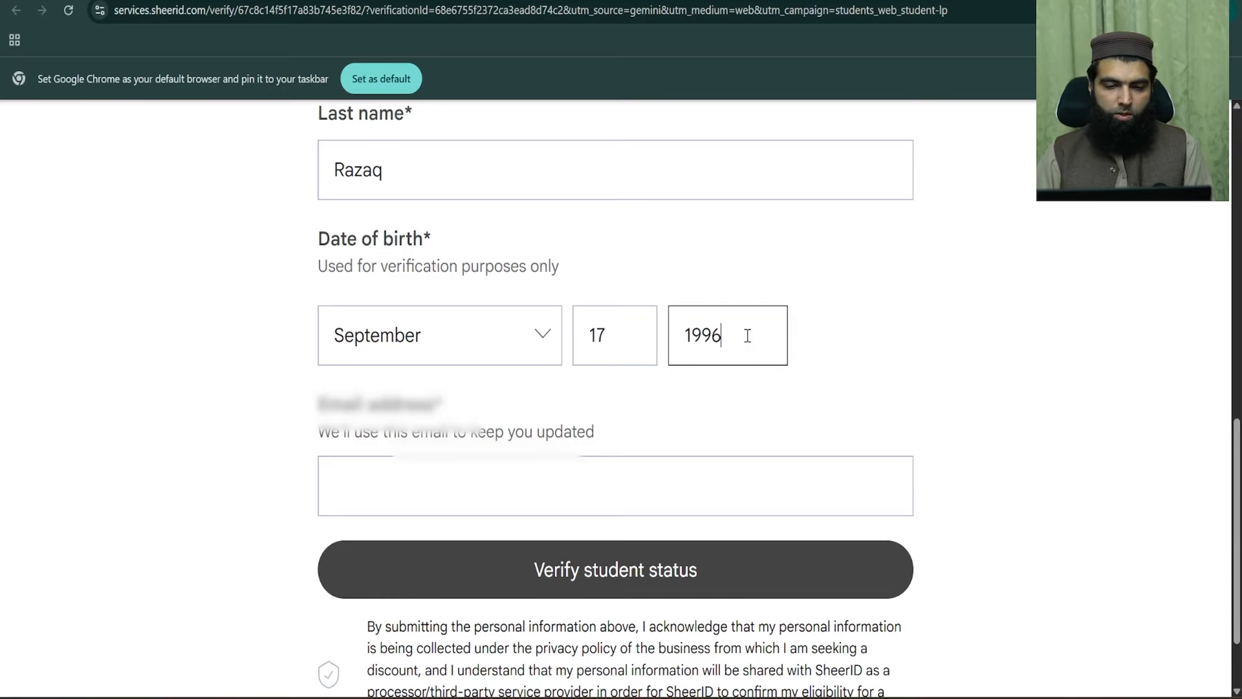
# - Fill the e-mail address from Chrome's saved autofill suggestion after checking the signed-in profile
pyautogui.click(532, 479)
pyautogui.click(440, 533)
pyautogui.scroll(-1, 388, 420)
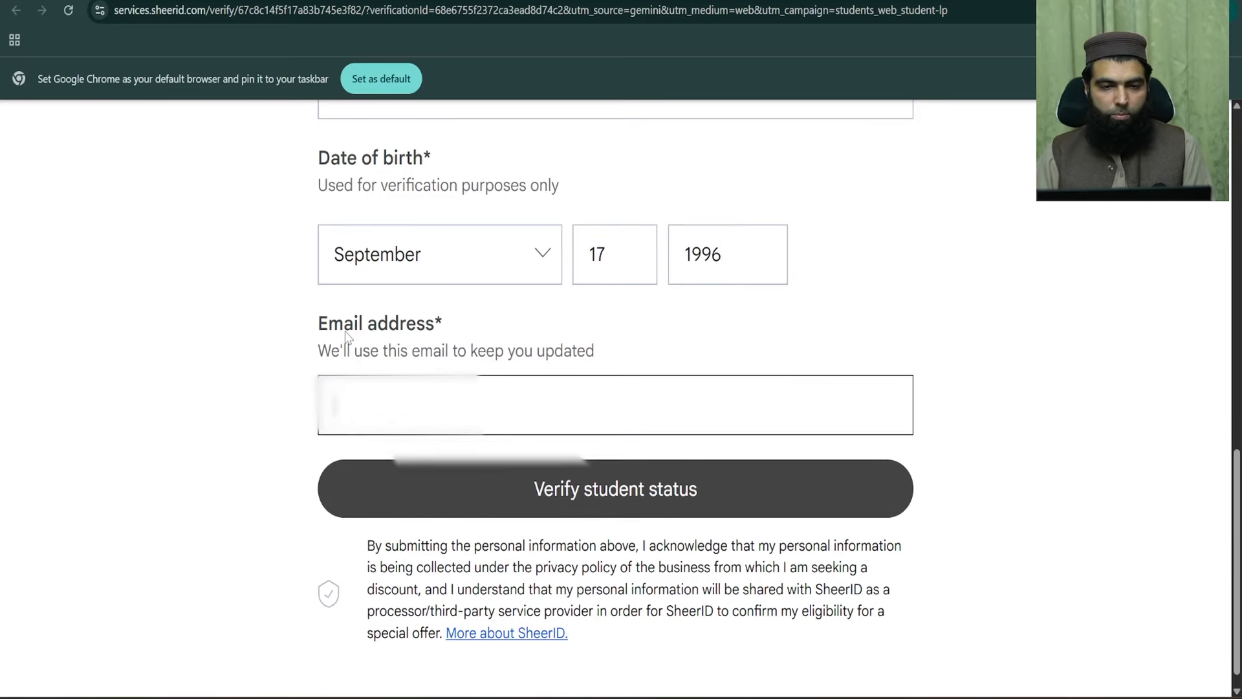
pyautogui.click(1228, 13)
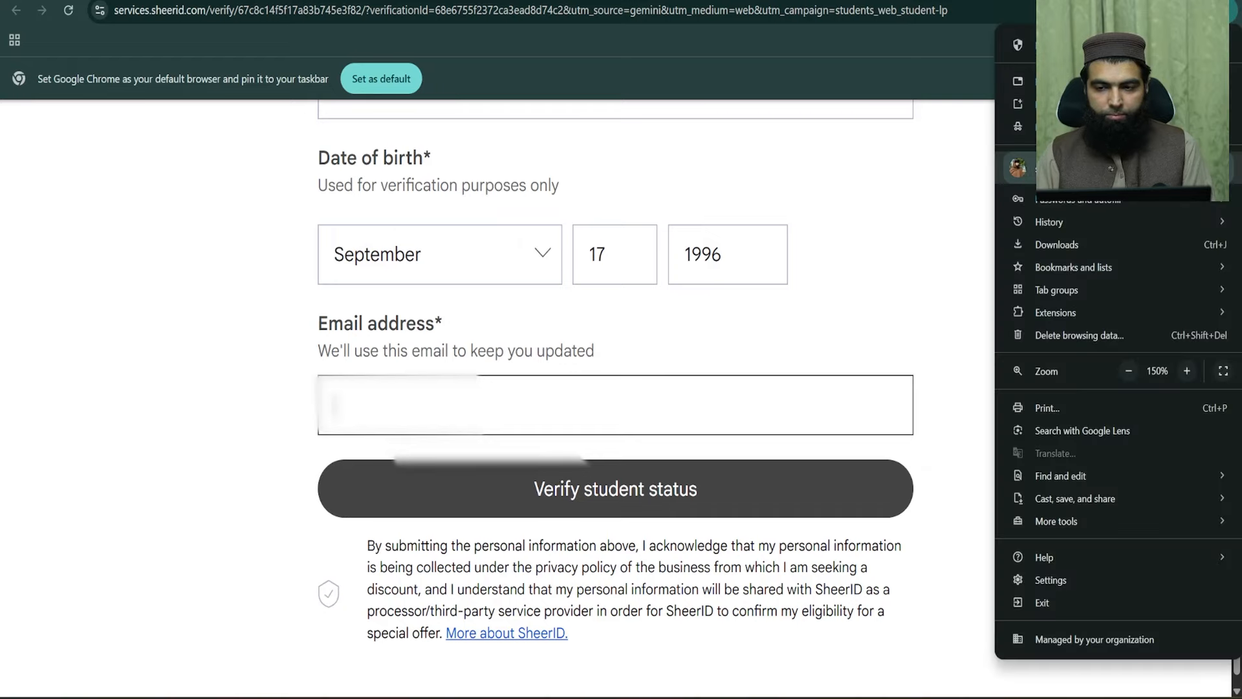
pyautogui.click(1048, 167)
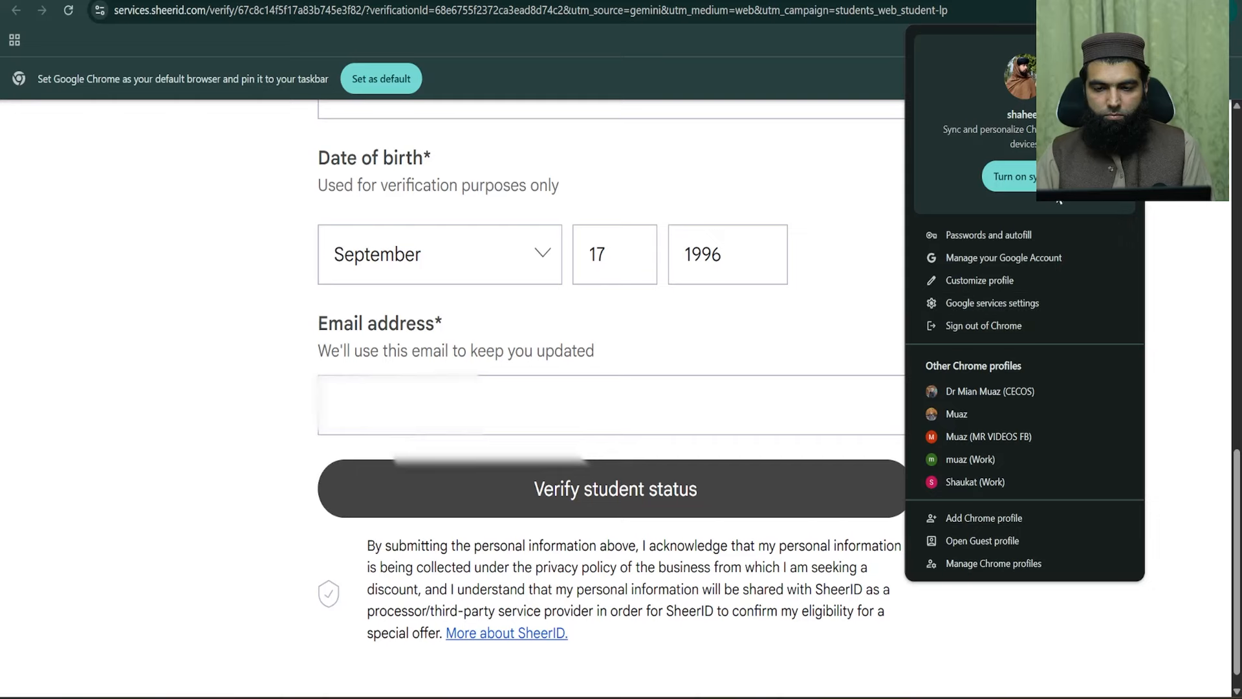
pyautogui.click(1175, 218)
pyautogui.click(421, 399)
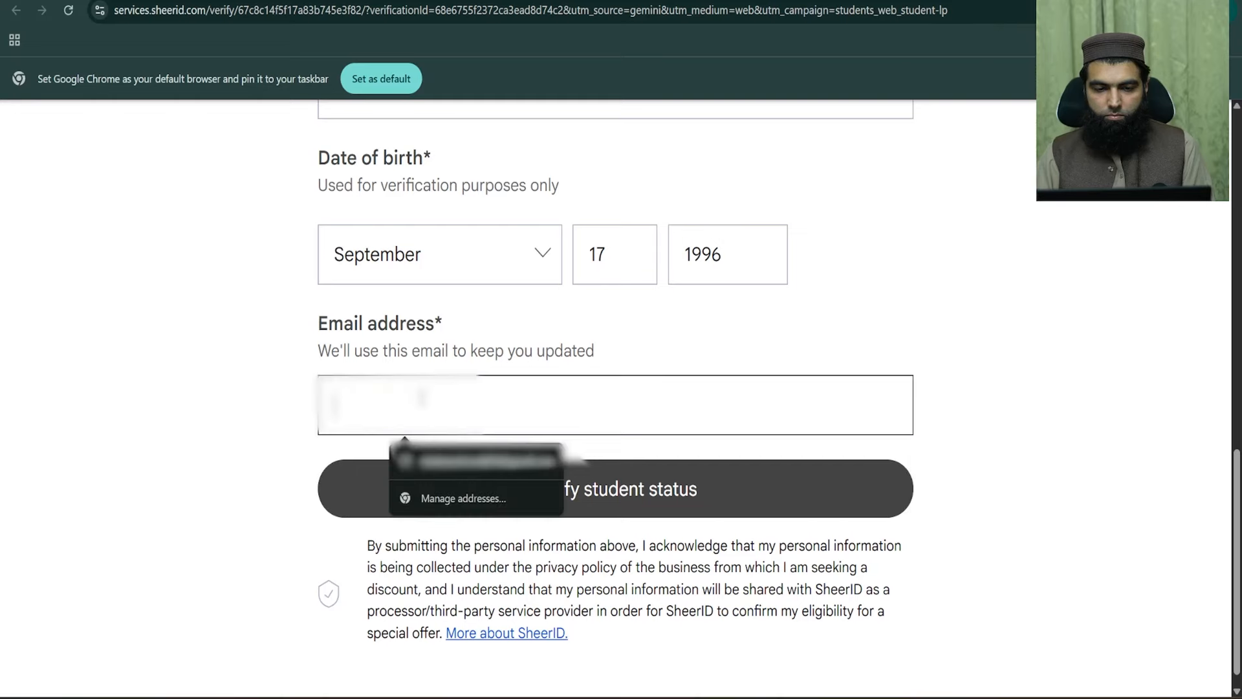
pyautogui.press('Down')
pyautogui.press('Return')
pyautogui.click(506, 399)
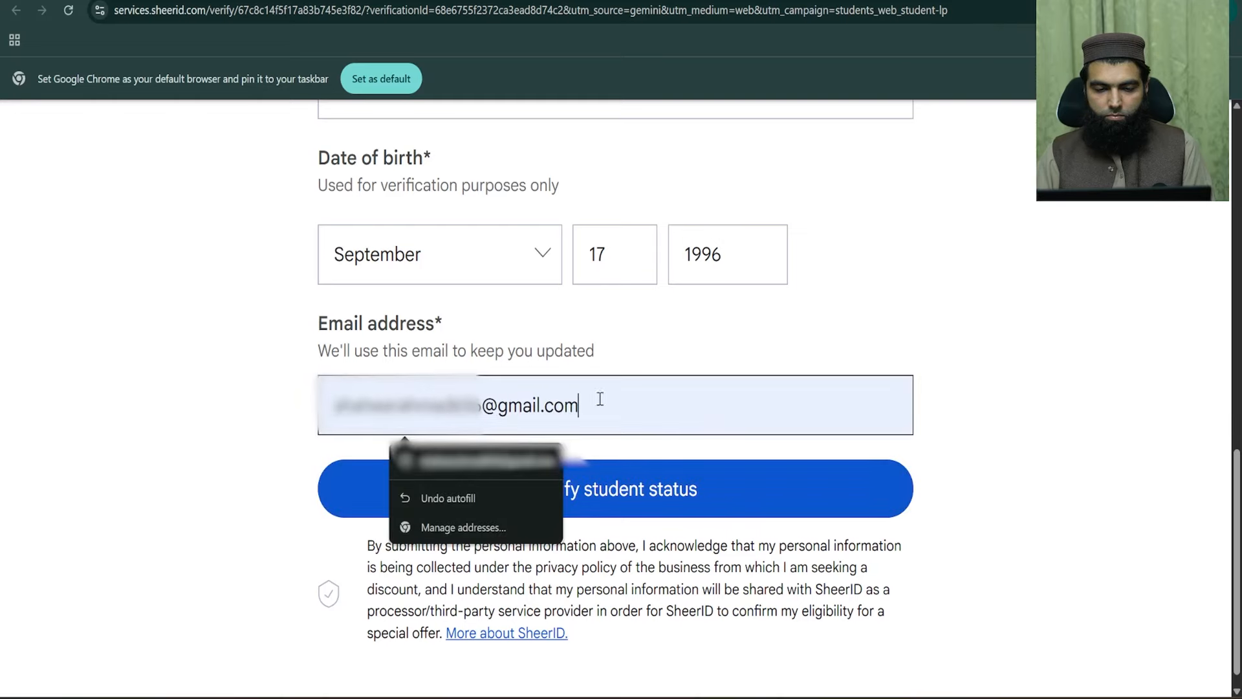
pyautogui.click(249, 359)
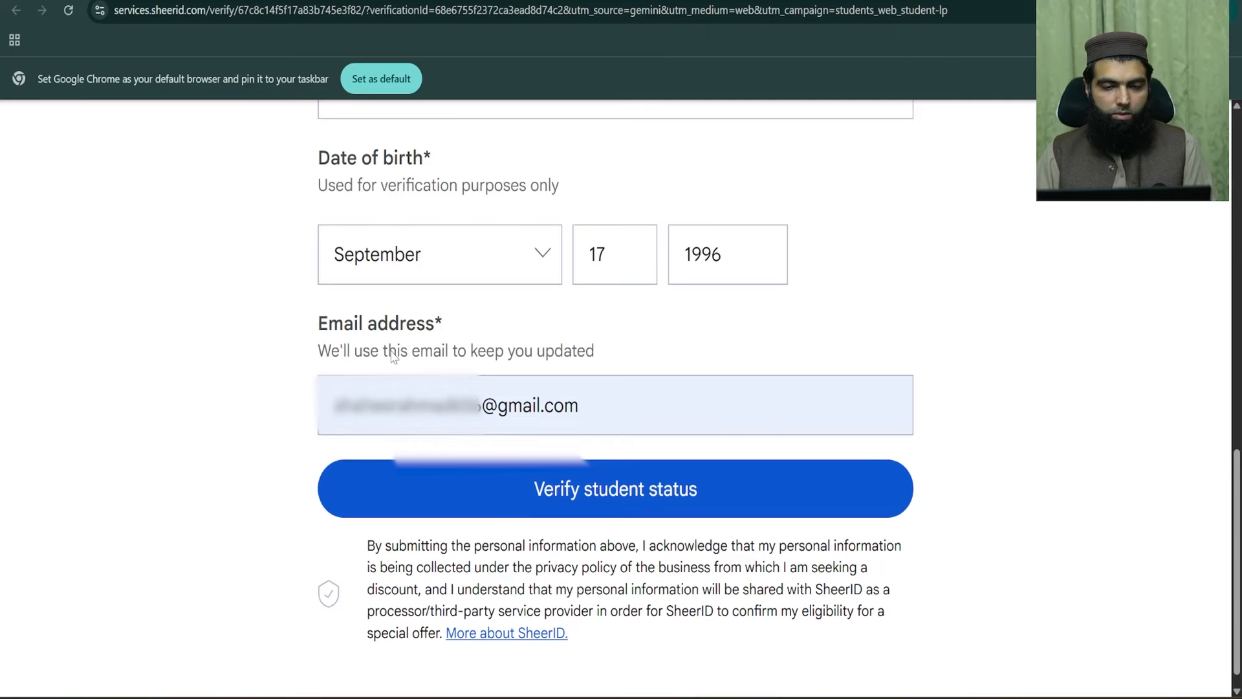
# - Highlight the filled e-mail address, emphasising its gmail part
pyautogui.moveTo(641, 407); pyautogui.dragTo(328, 327)
pyautogui.click(464, 322)
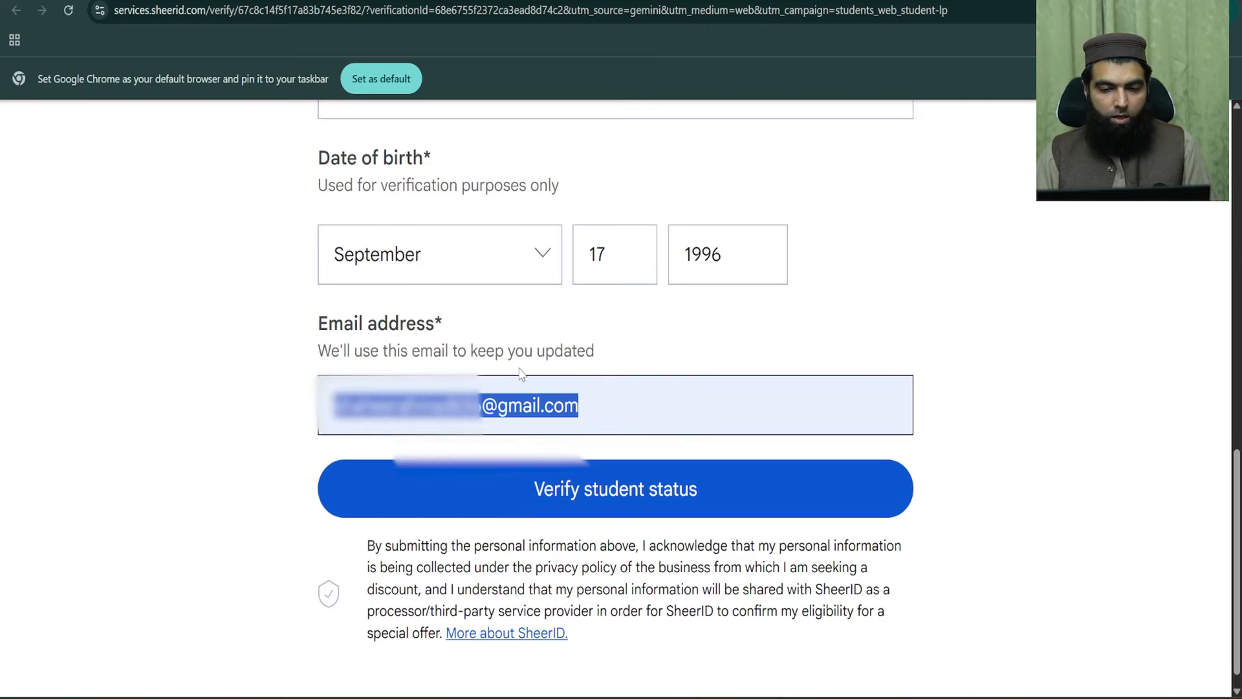
pyautogui.click(489, 401)
pyautogui.doubleClick(503, 406)
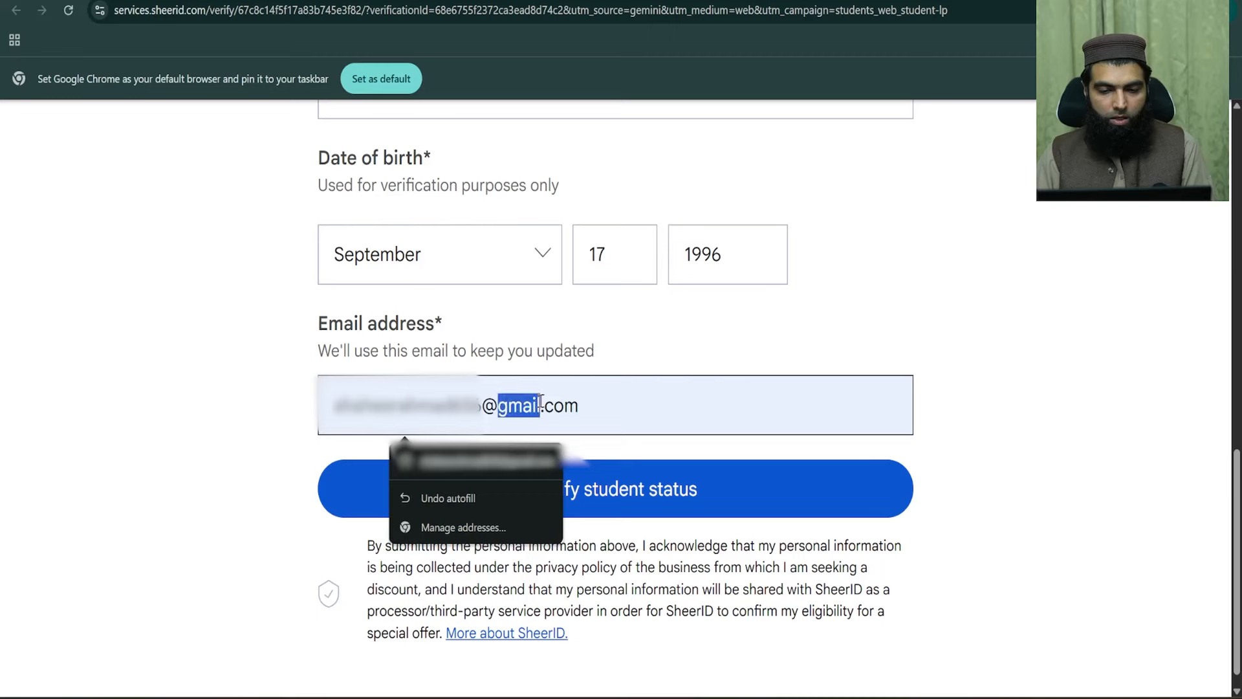
pyautogui.doubleClick(510, 408)
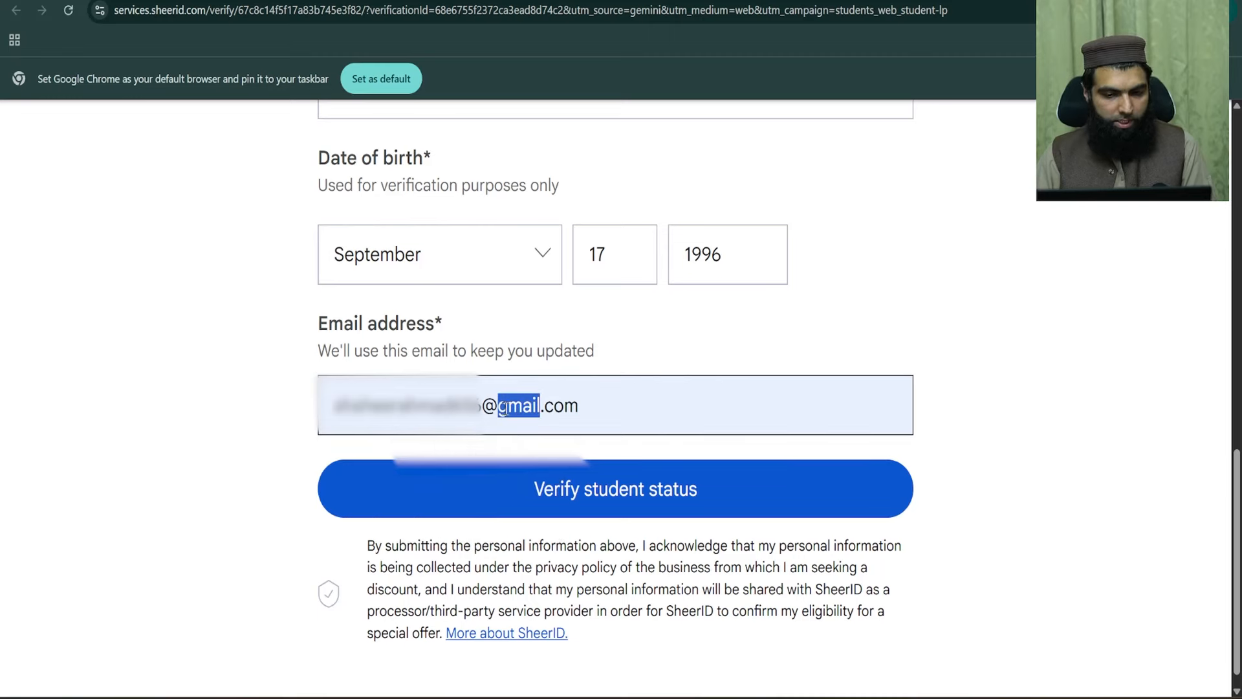
pyautogui.click(298, 360)
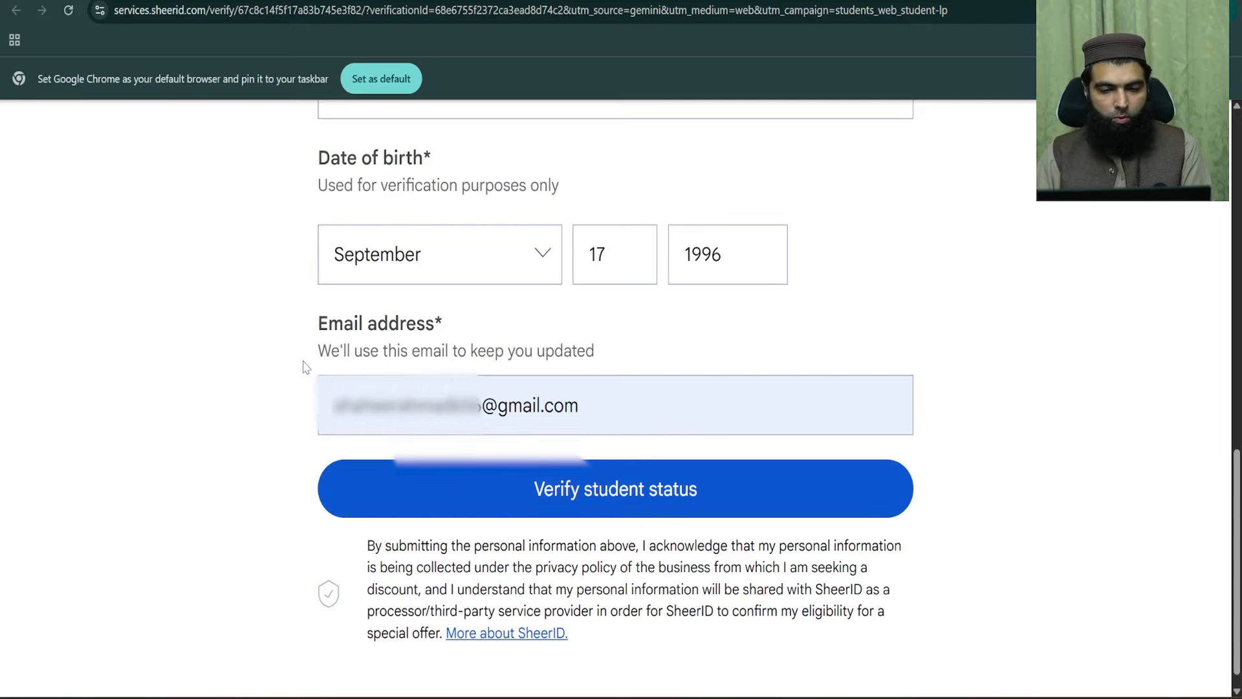
pyautogui.scroll(-1, 618, 490)
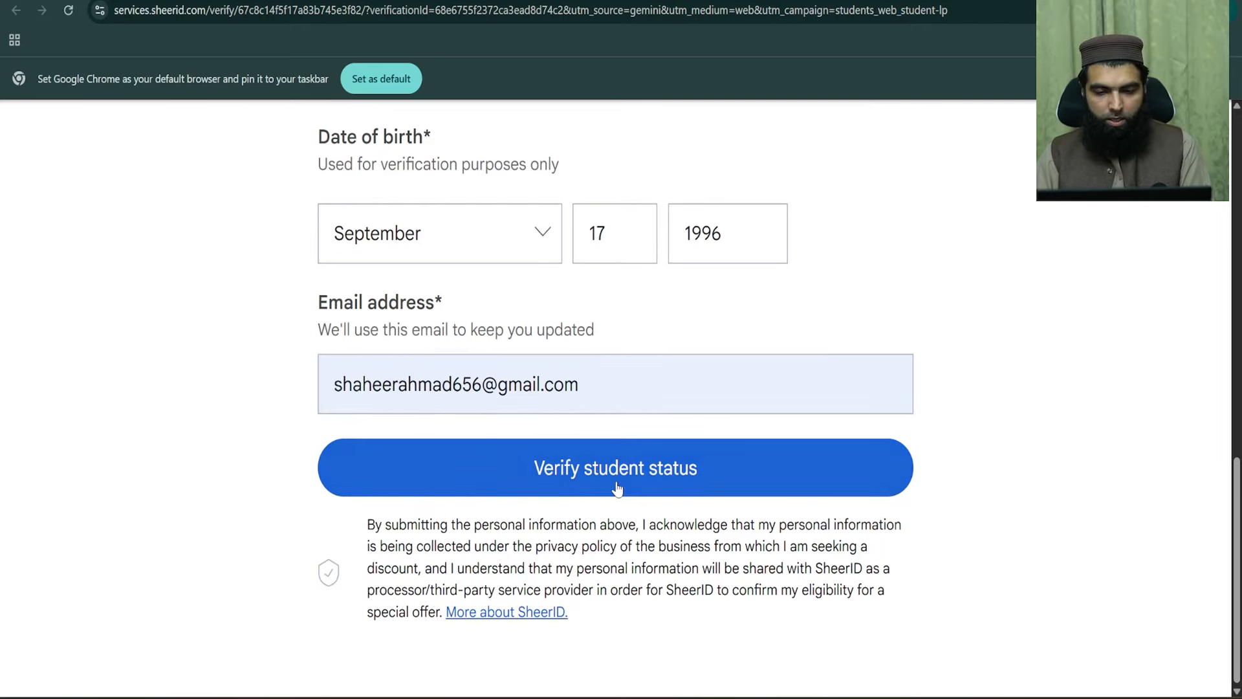
pyautogui.click(618, 481)
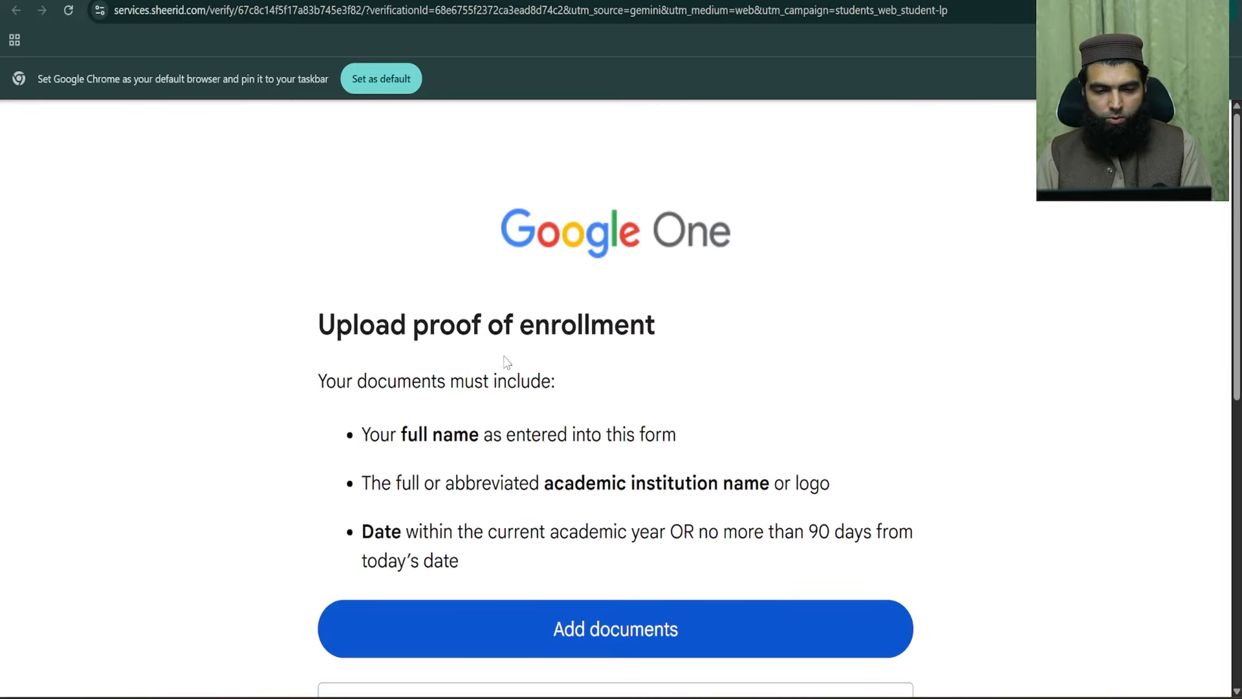
pyautogui.scroll(-2, 506, 361)
pyautogui.scroll(2, 620, 318)
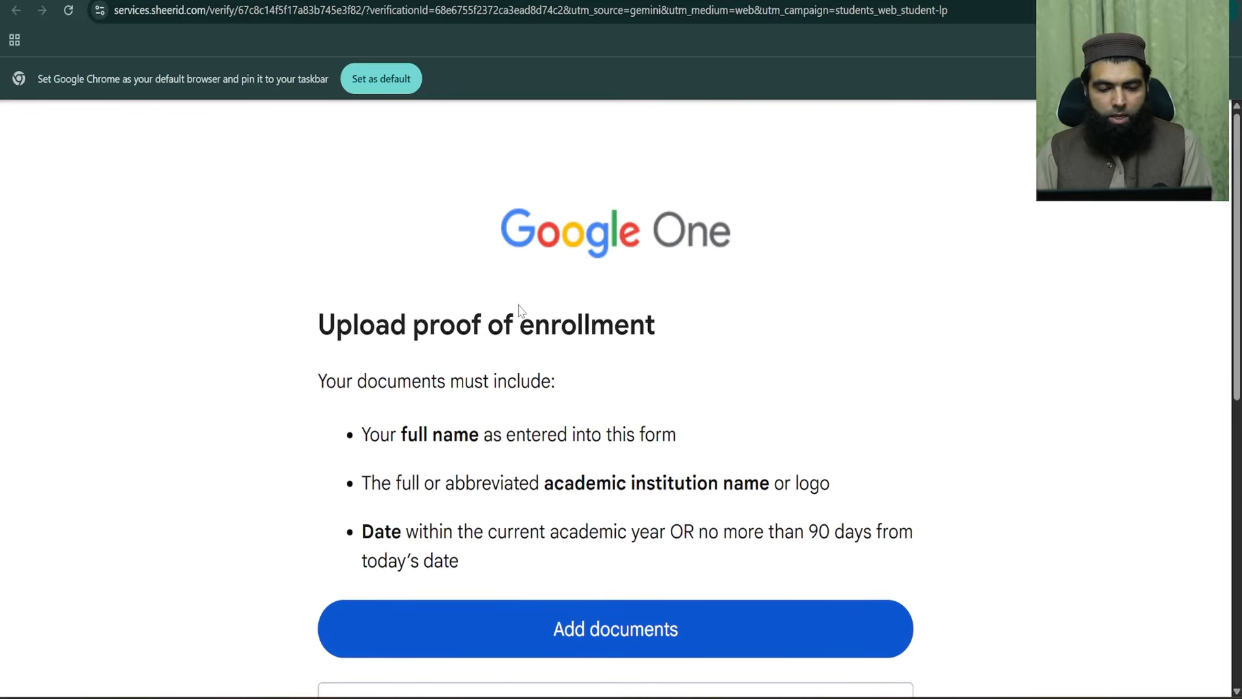
pyautogui.scroll(-1, 427, 261)
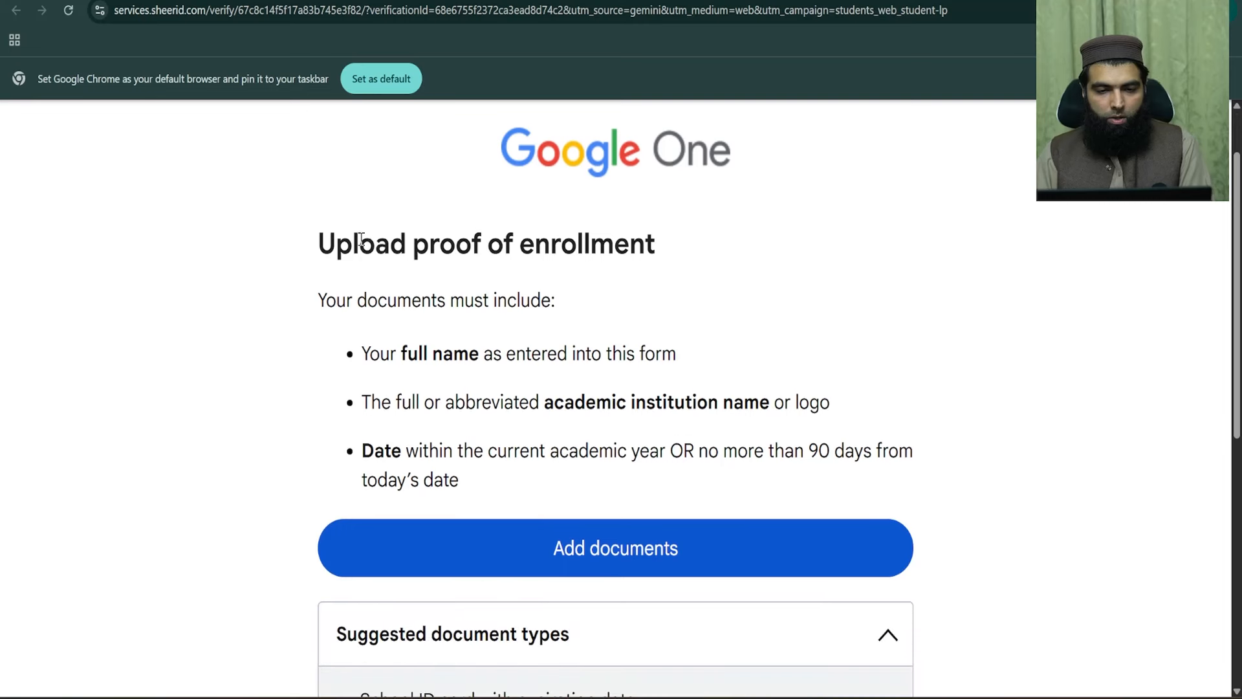
pyautogui.moveTo(337, 237); pyautogui.dragTo(650, 244)
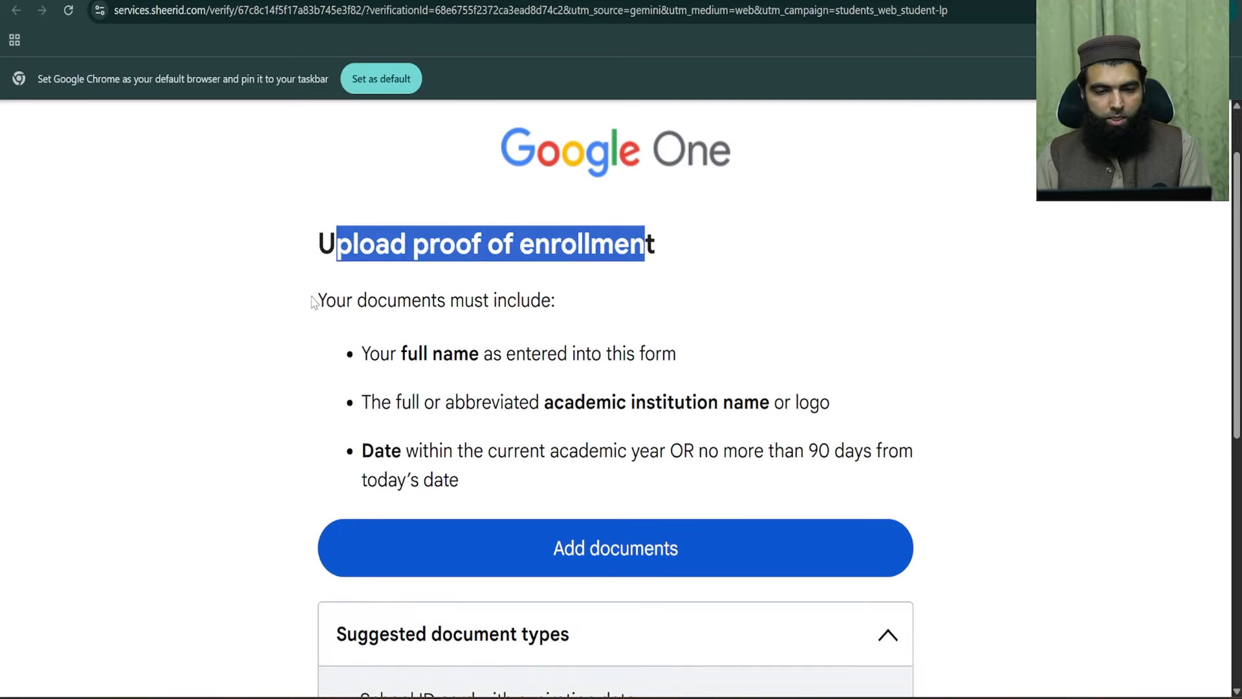
pyautogui.moveTo(336, 302); pyautogui.dragTo(535, 288)
pyautogui.moveTo(378, 352); pyautogui.dragTo(677, 342)
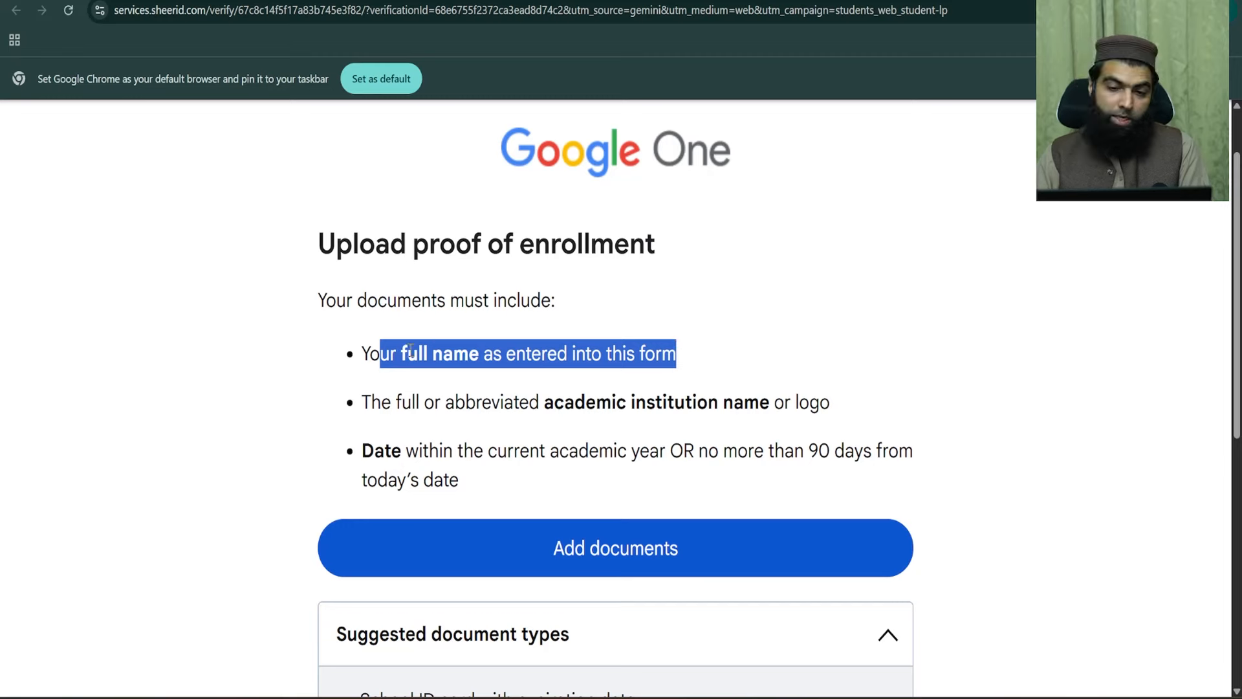
pyautogui.moveTo(402, 353); pyautogui.dragTo(477, 355)
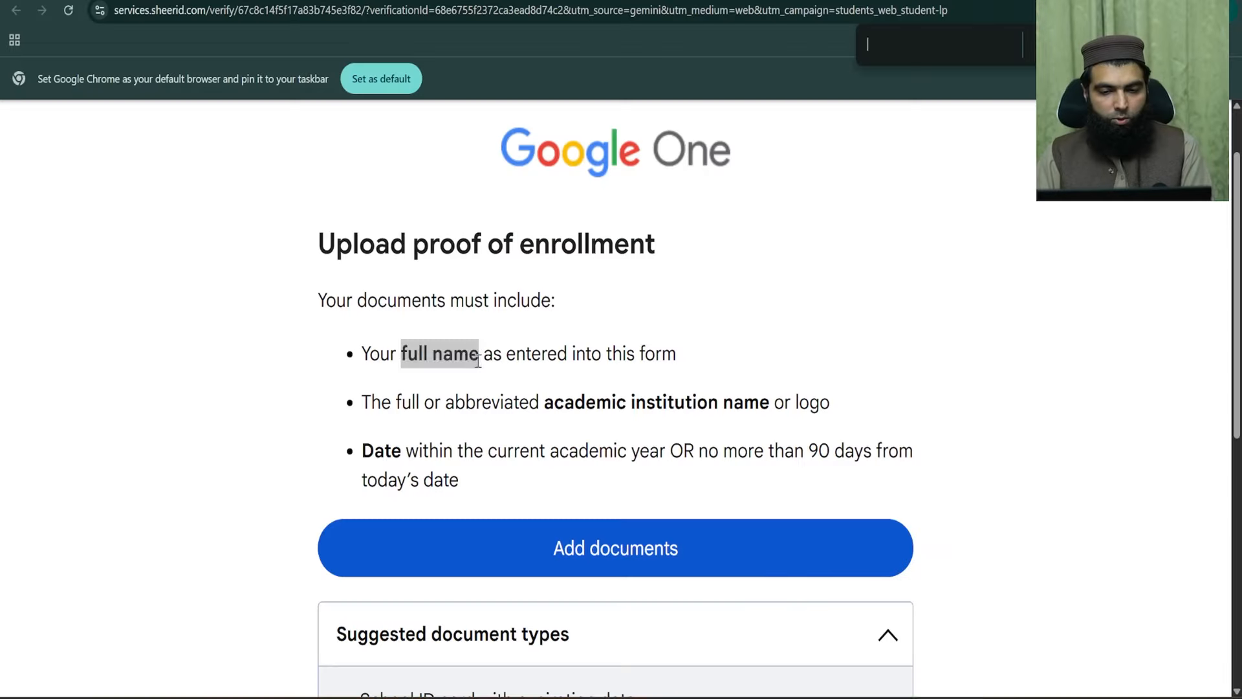
pyautogui.click(500, 355)
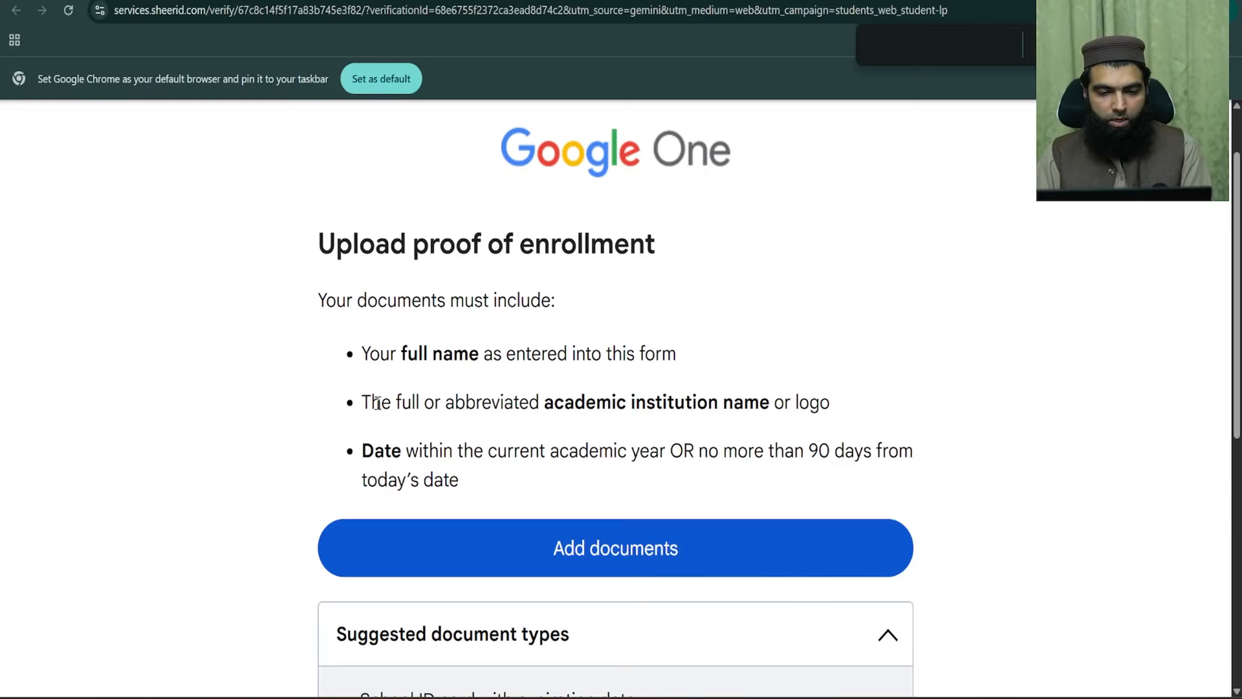
pyautogui.moveTo(363, 402); pyautogui.dragTo(838, 403)
pyautogui.click(573, 409)
pyautogui.moveTo(547, 403); pyautogui.dragTo(768, 404)
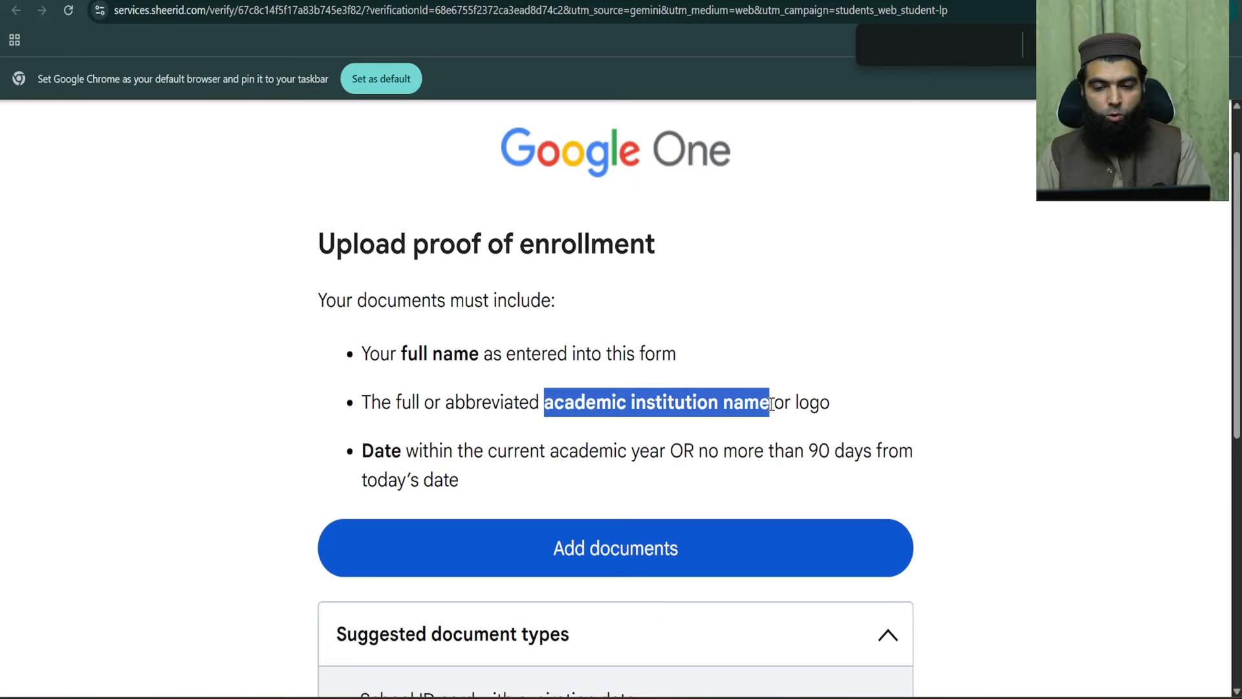
pyautogui.moveTo(796, 402); pyautogui.dragTo(837, 408)
pyautogui.click(837, 408)
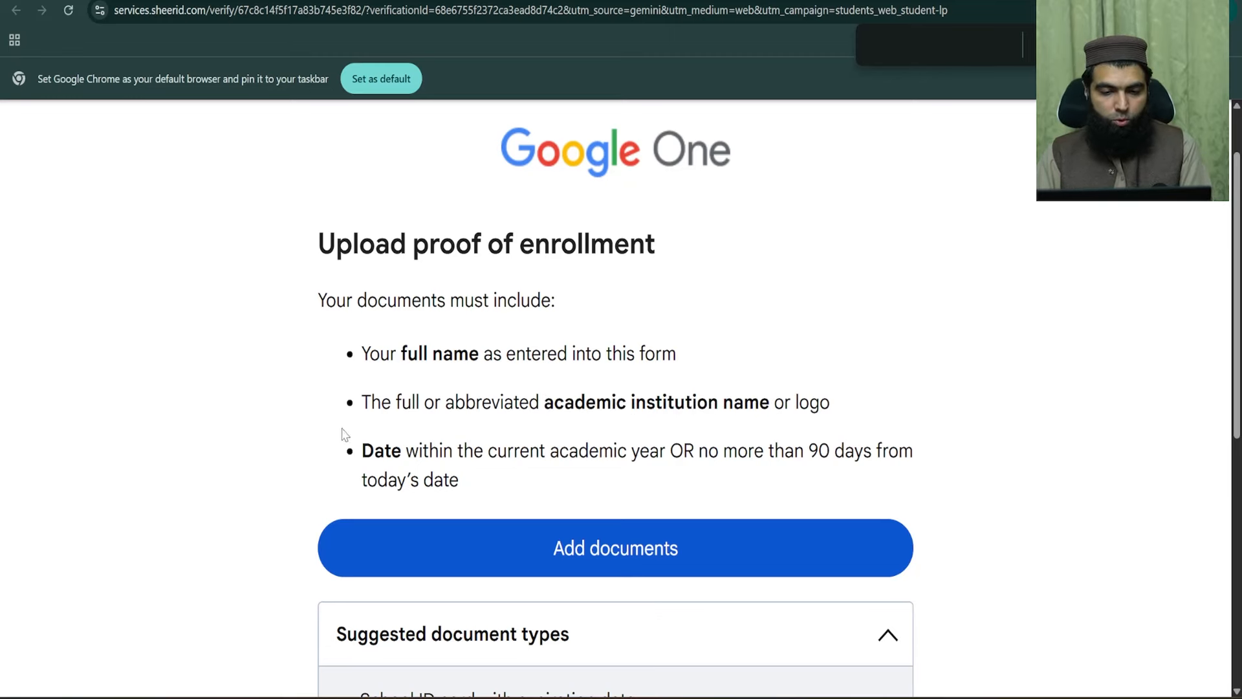
pyautogui.moveTo(368, 446); pyautogui.dragTo(627, 446)
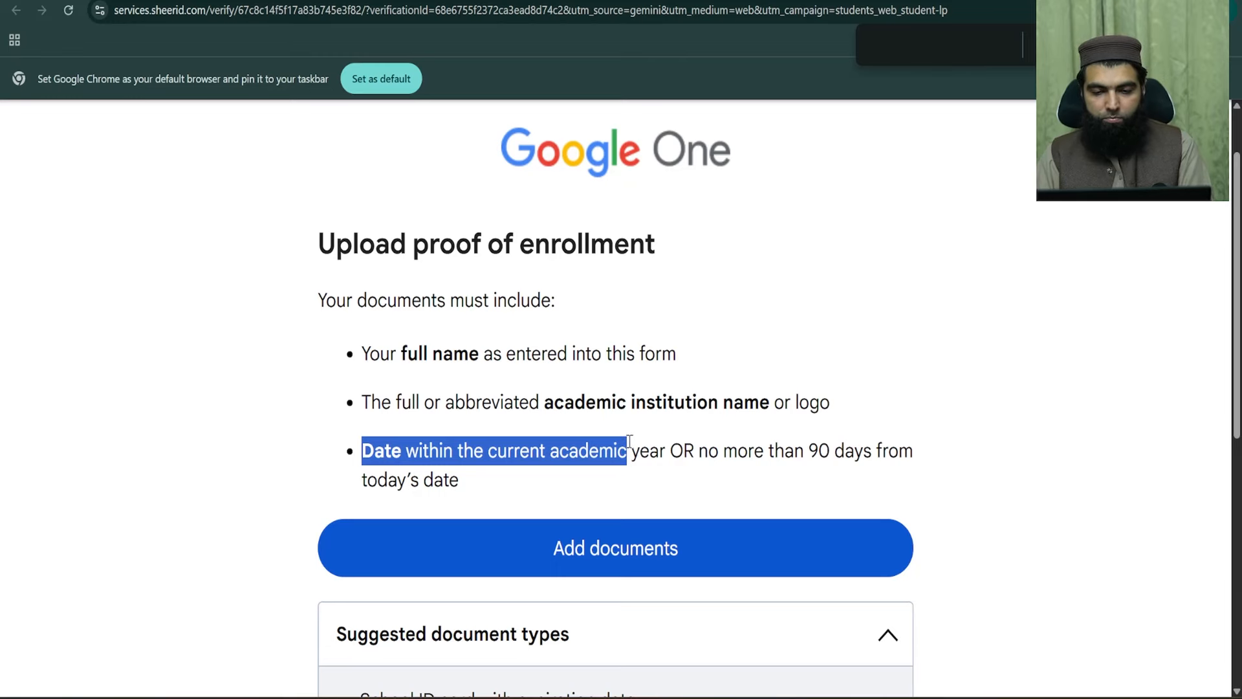
pyautogui.click(600, 443)
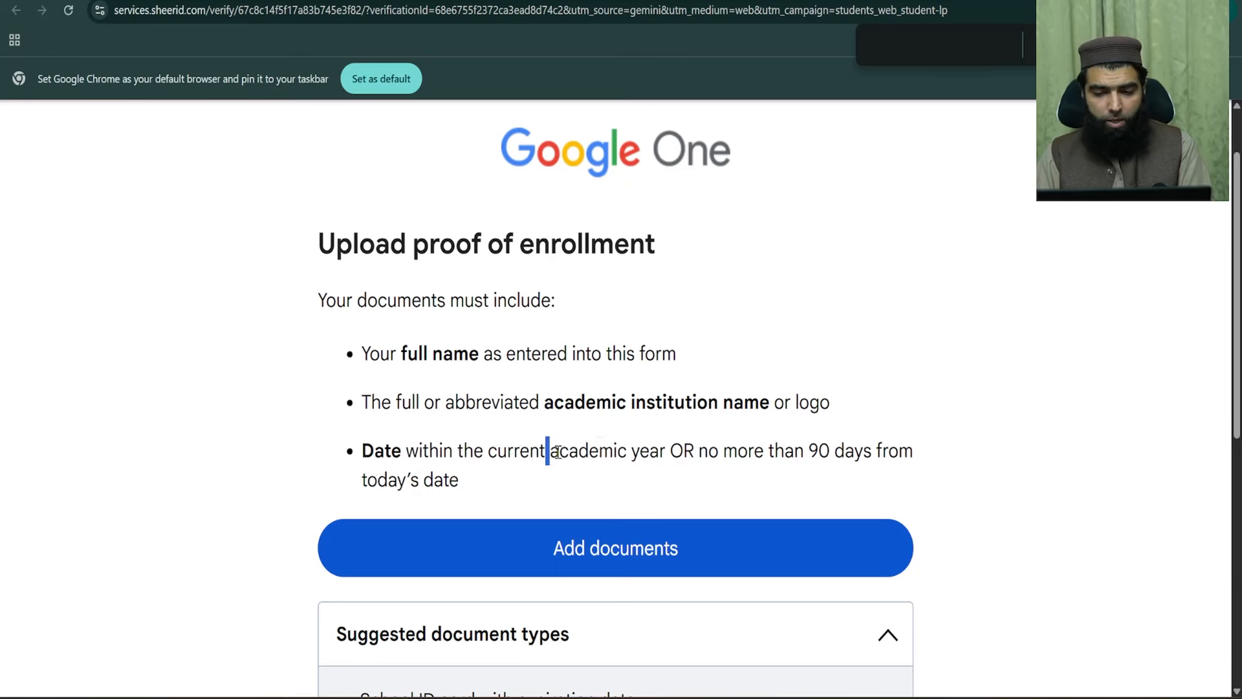
pyautogui.moveTo(547, 447); pyautogui.dragTo(668, 452)
pyautogui.click(826, 450)
pyautogui.moveTo(814, 449); pyautogui.dragTo(581, 479)
pyautogui.click(590, 473)
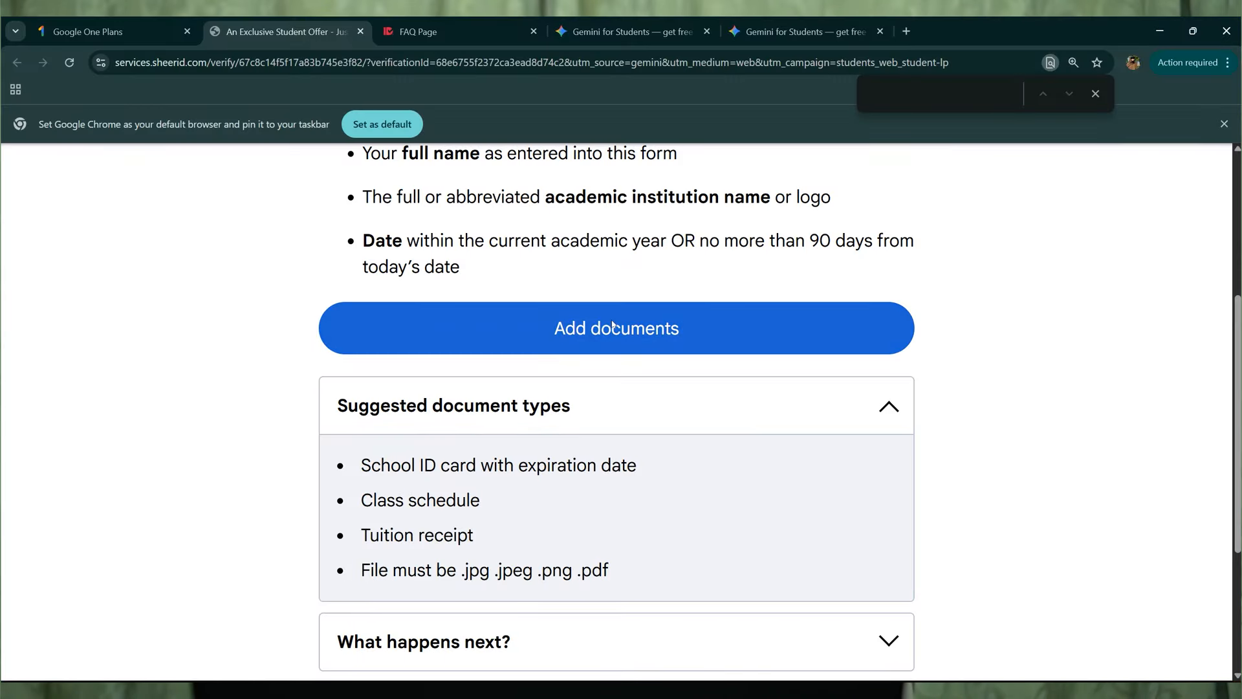
# - Upload Id Card.jpeg and the transcript PDF together through Add documents
pyautogui.click(618, 325)
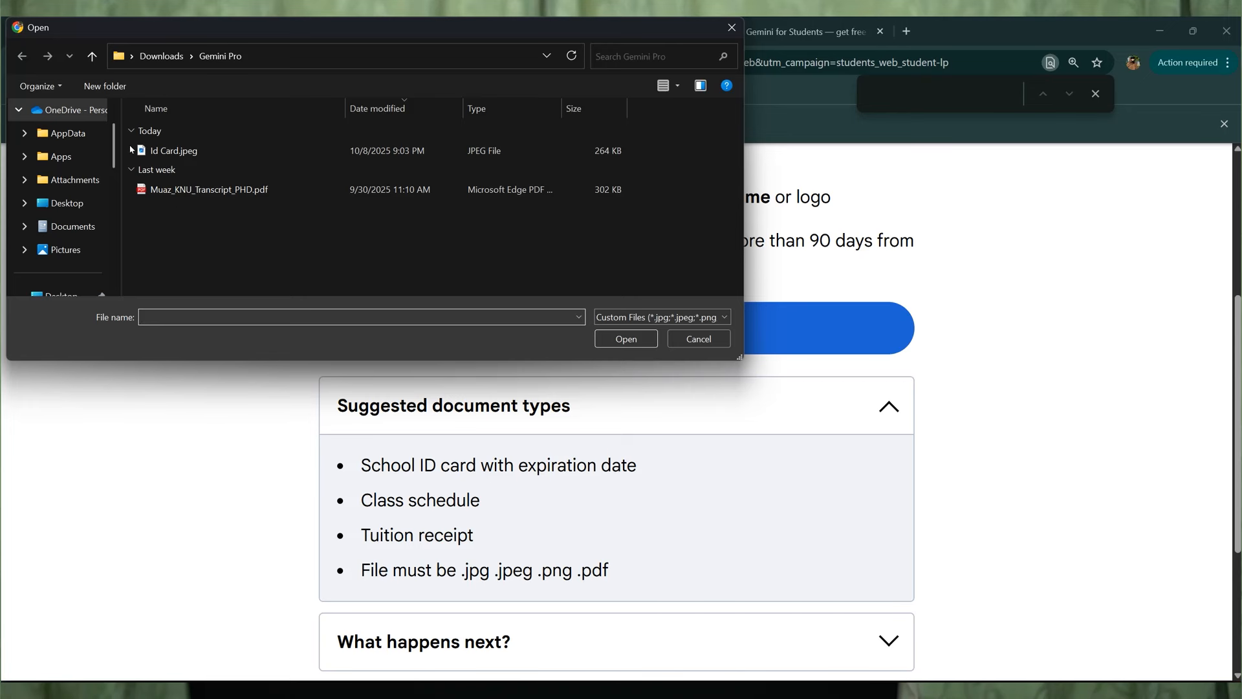
pyautogui.moveTo(125, 148); pyautogui.dragTo(337, 235)
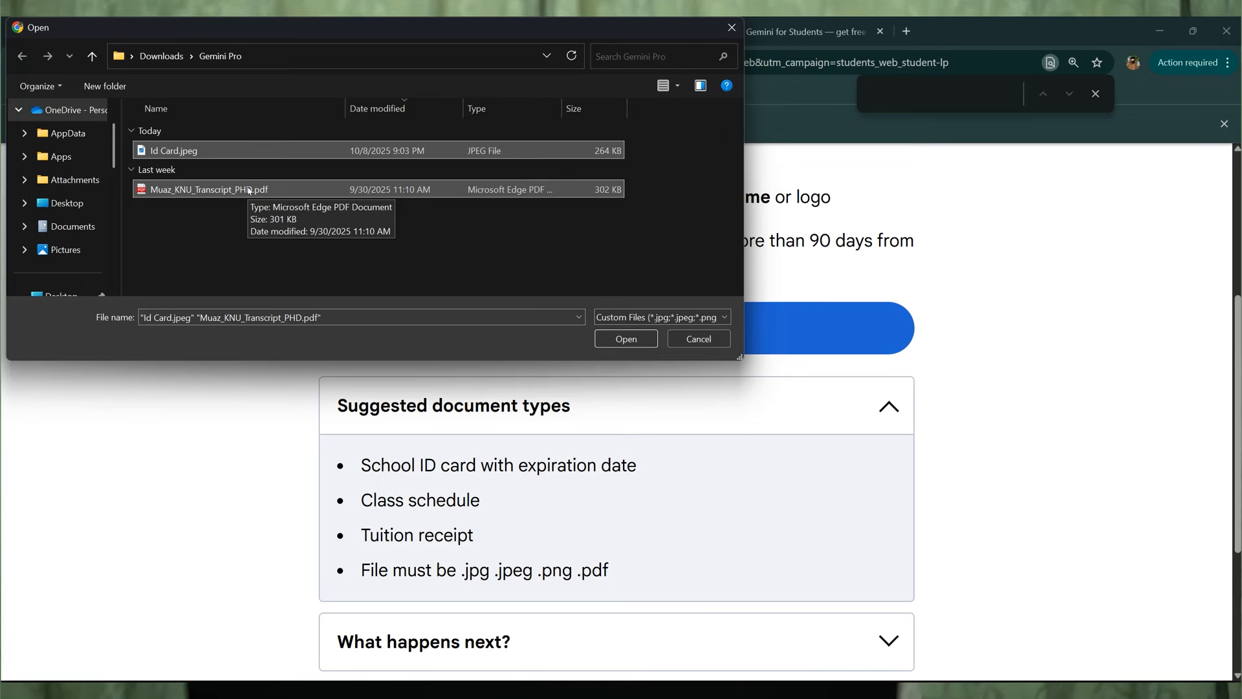
pyautogui.hotkey('ctrl', 'a')
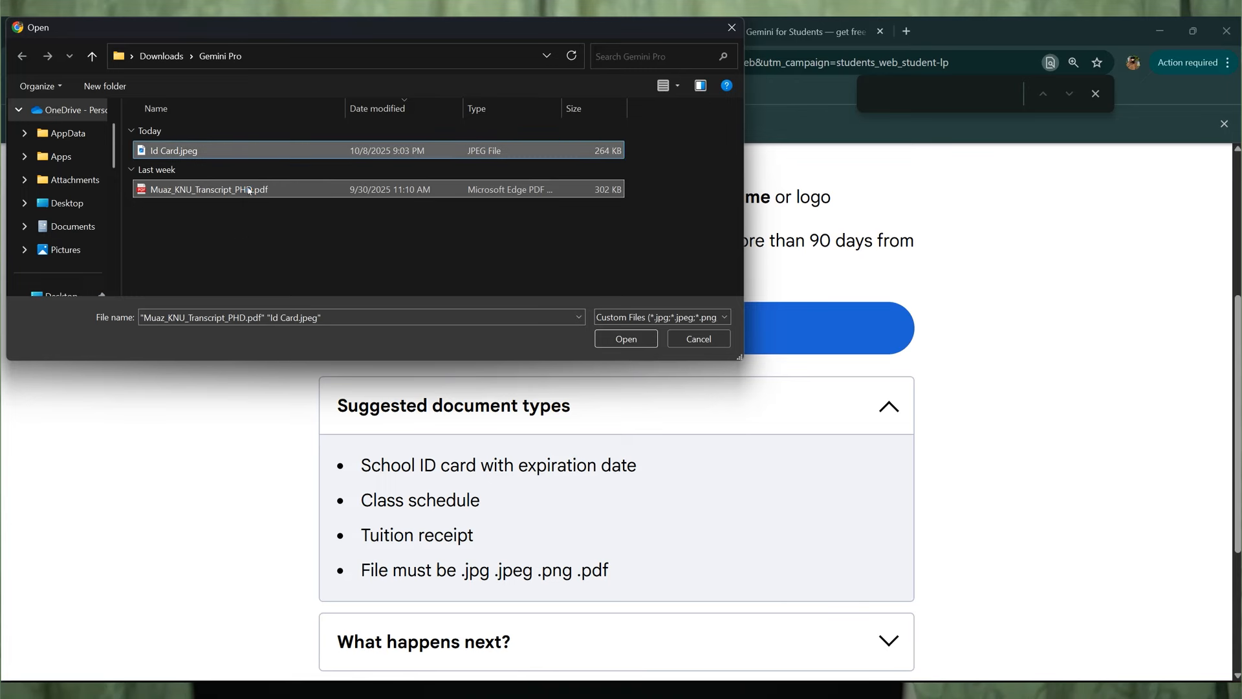
pyautogui.rightClick(250, 192)
pyautogui.click(263, 198)
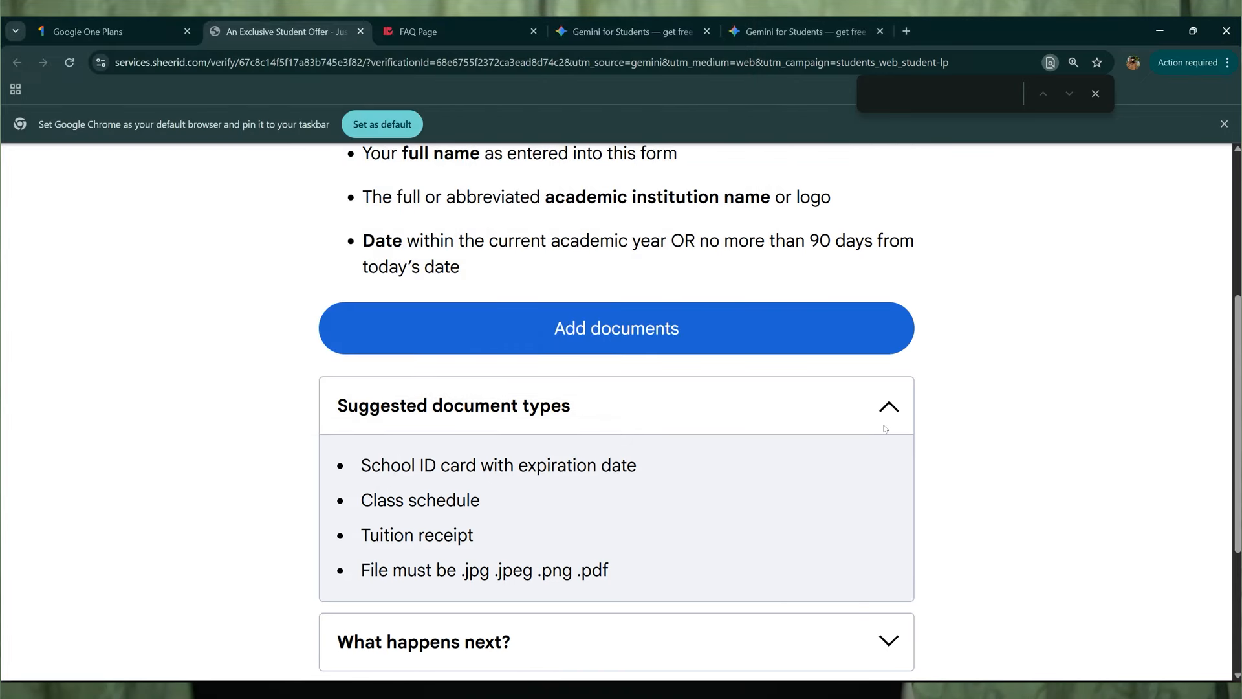
# - Zoom in to inspect the uploaded ID card thumbnail, then return the page to 150%
pyautogui.scroll(-2, 438, 389)
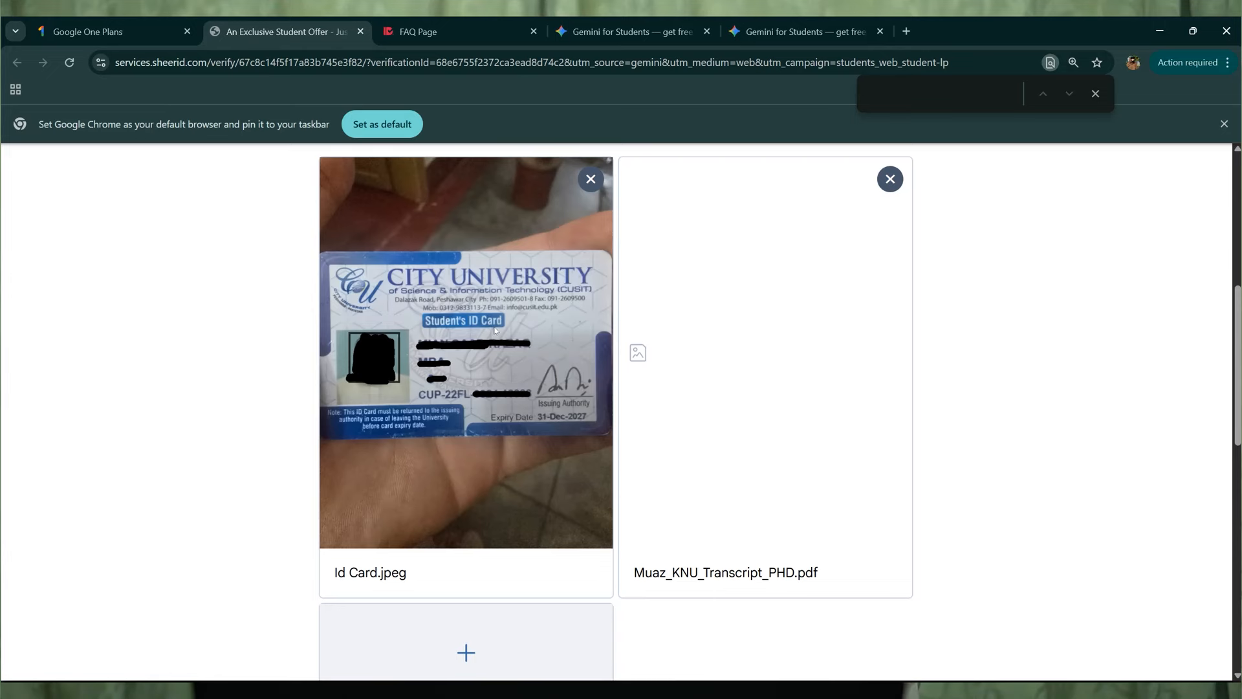
pyautogui.hotkey('ctrl', '+')
pyautogui.hotkey('ctrl', '+')
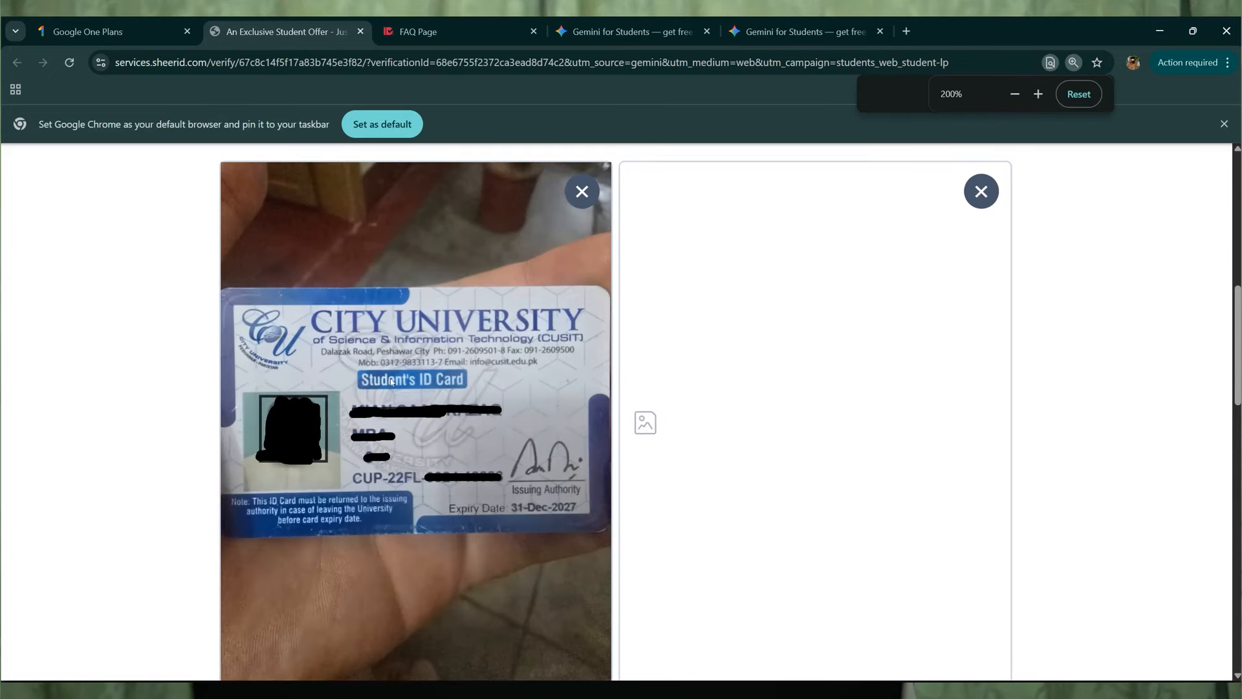
pyautogui.hotkey('ctrl', '+')
pyautogui.hotkey('ctrl', '+')
pyautogui.scroll(-2, 362, 375)
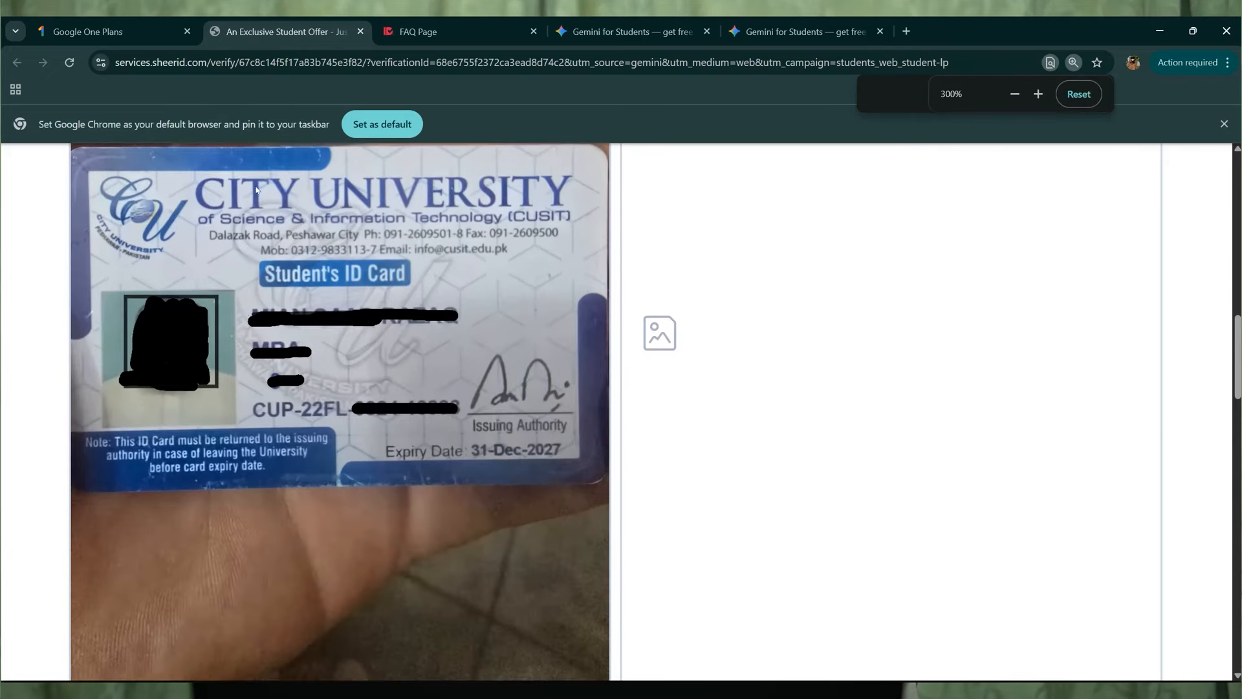
pyautogui.scroll(1, 259, 324)
pyautogui.hotkey('ctrl', 'f')
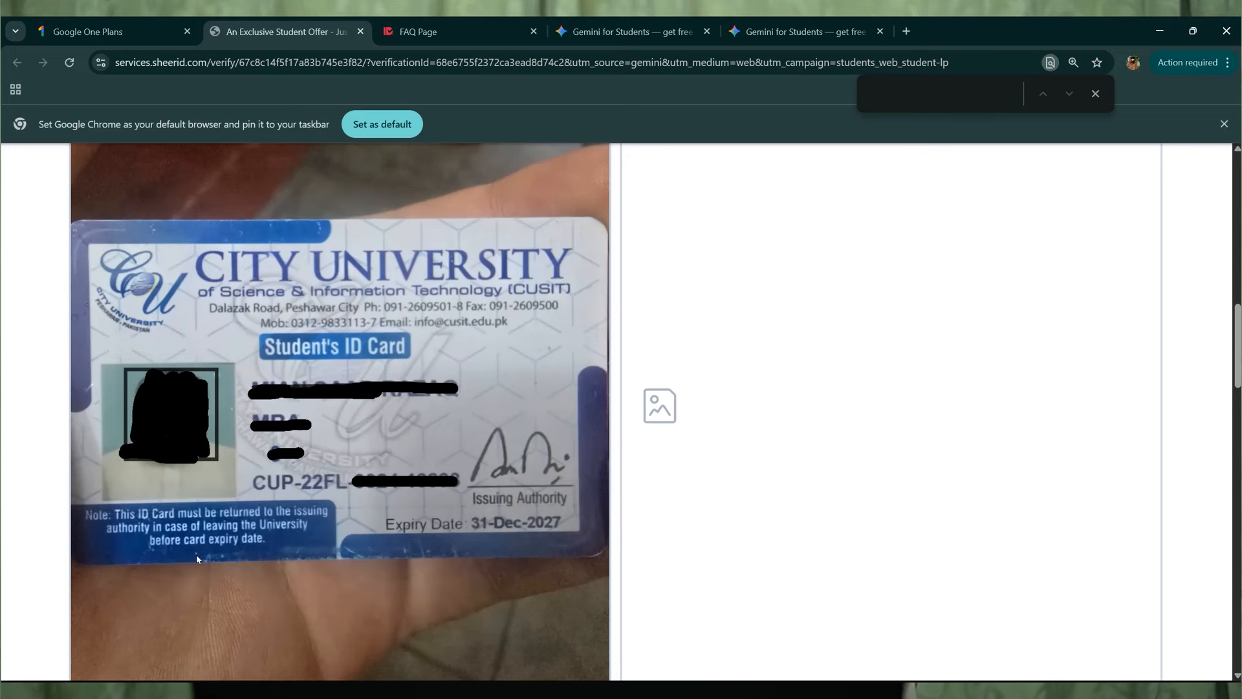
pyautogui.hotkey('ctrl', '-')
pyautogui.hotkey('ctrl', '-')
pyautogui.hotkey('ctrl', '-')
pyautogui.hotkey('ctrl', '-')
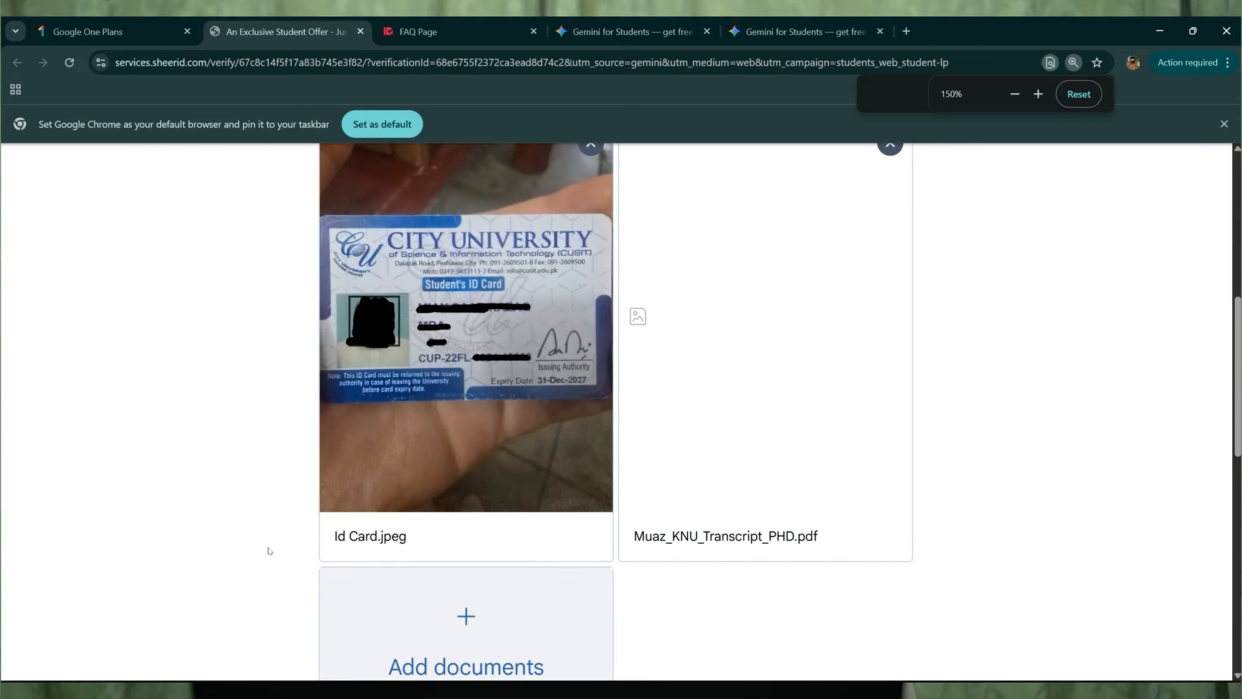
# - Scroll to the Submit button and bring up the other Chrome window's new tab
pyautogui.scroll(-1, 956, 574)
pyautogui.scroll(5, 956, 574)
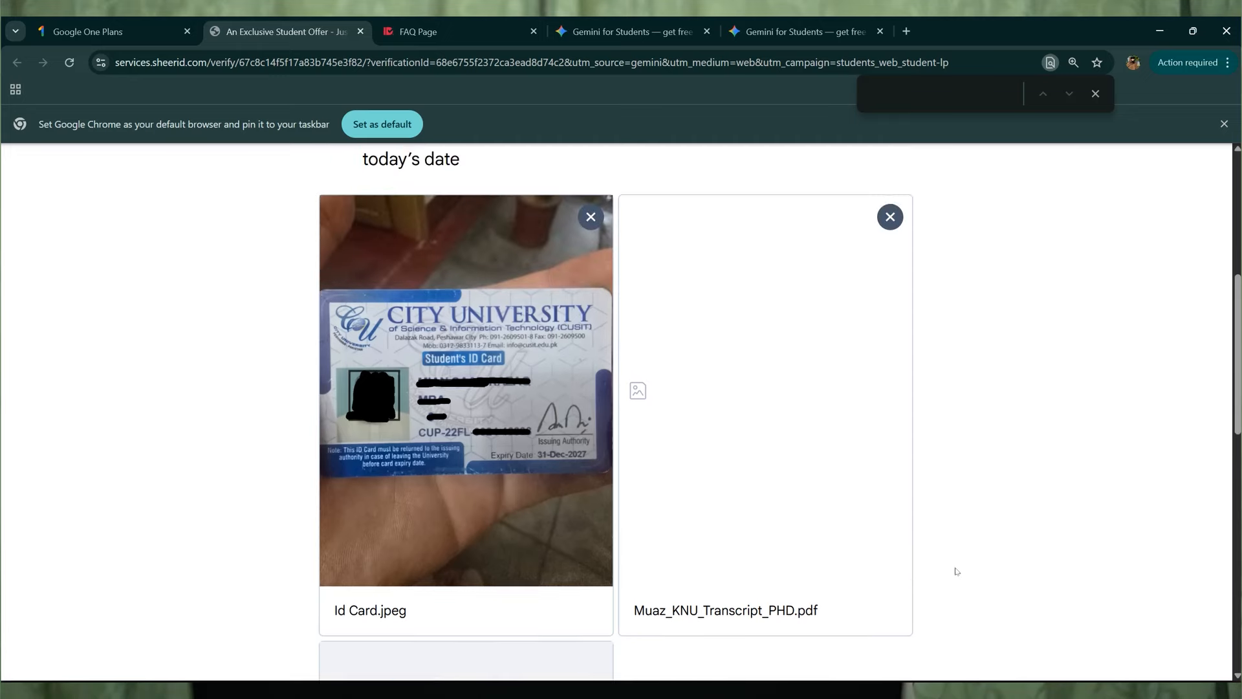
pyautogui.scroll(-6, 882, 361)
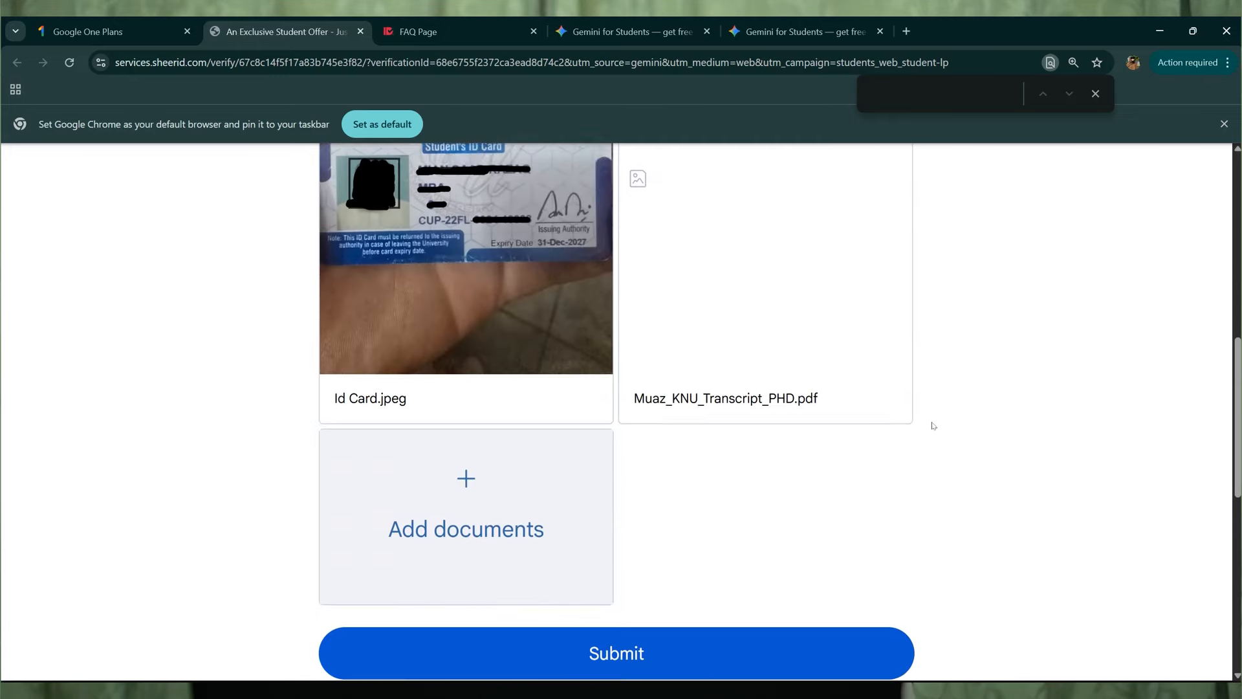
pyautogui.scroll(-3, 934, 426)
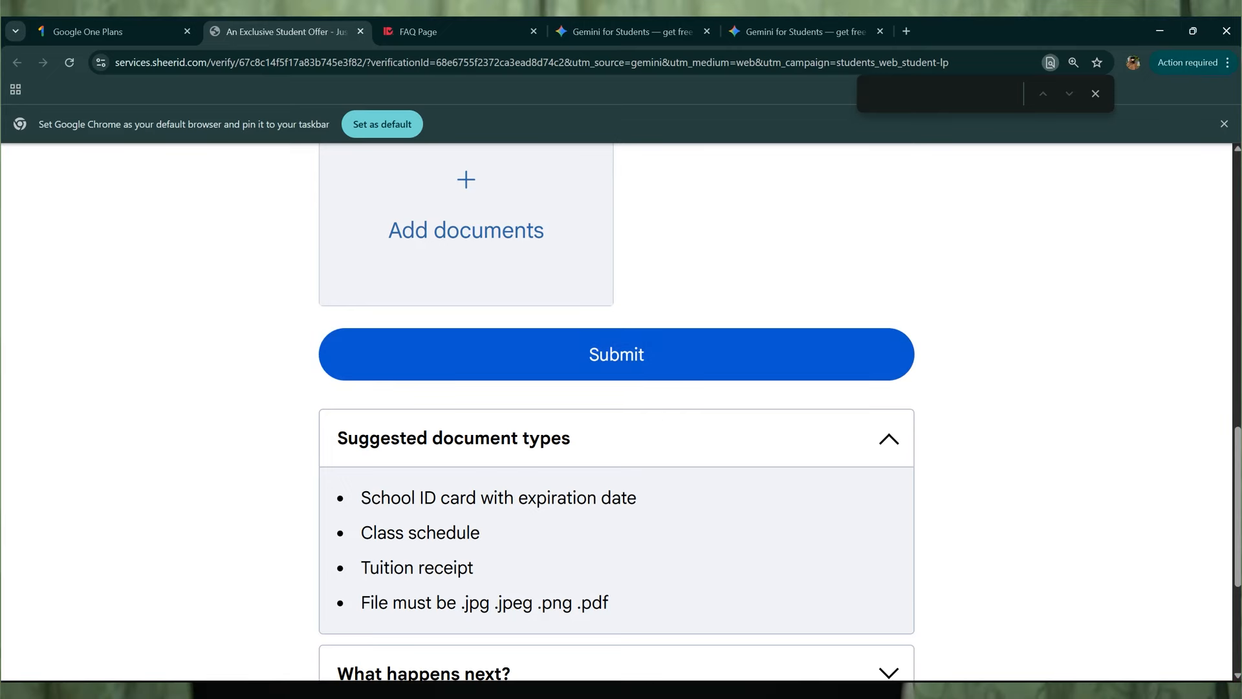
pyautogui.moveTo(627, 691)
pyautogui.moveTo(591, 640)
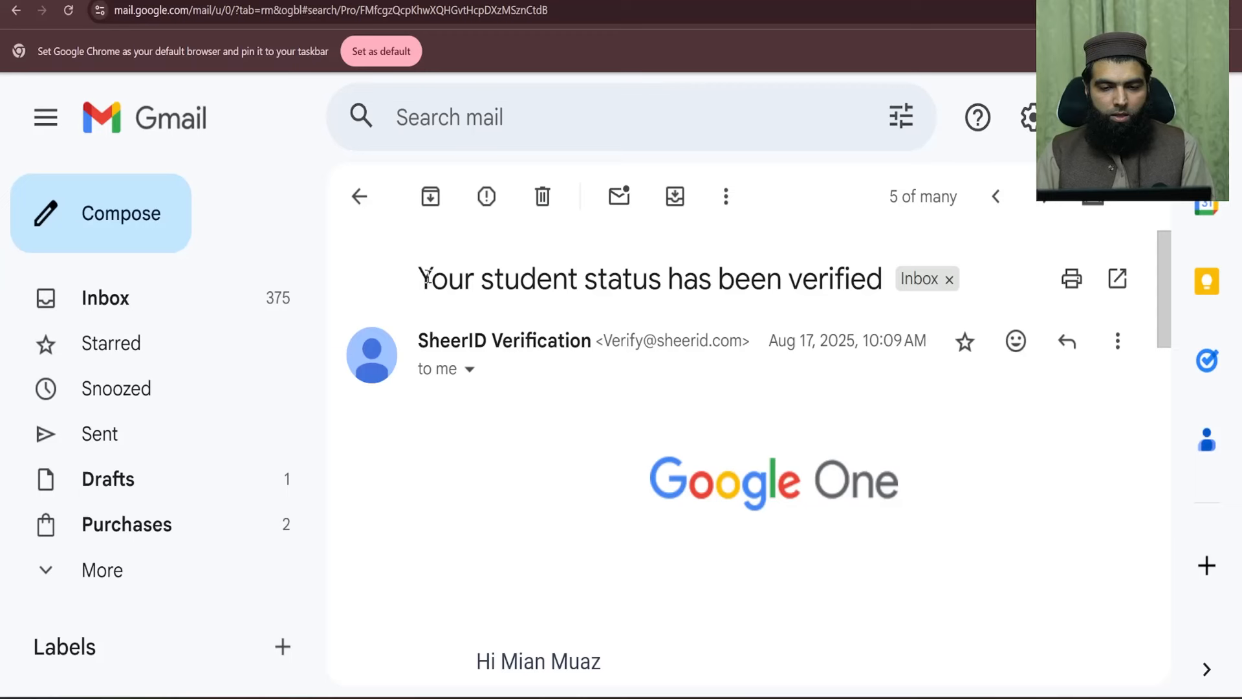
# - Highlight the email's verified-status subject, greeting and confirmation sentence
pyautogui.moveTo(419, 280); pyautogui.dragTo(877, 292)
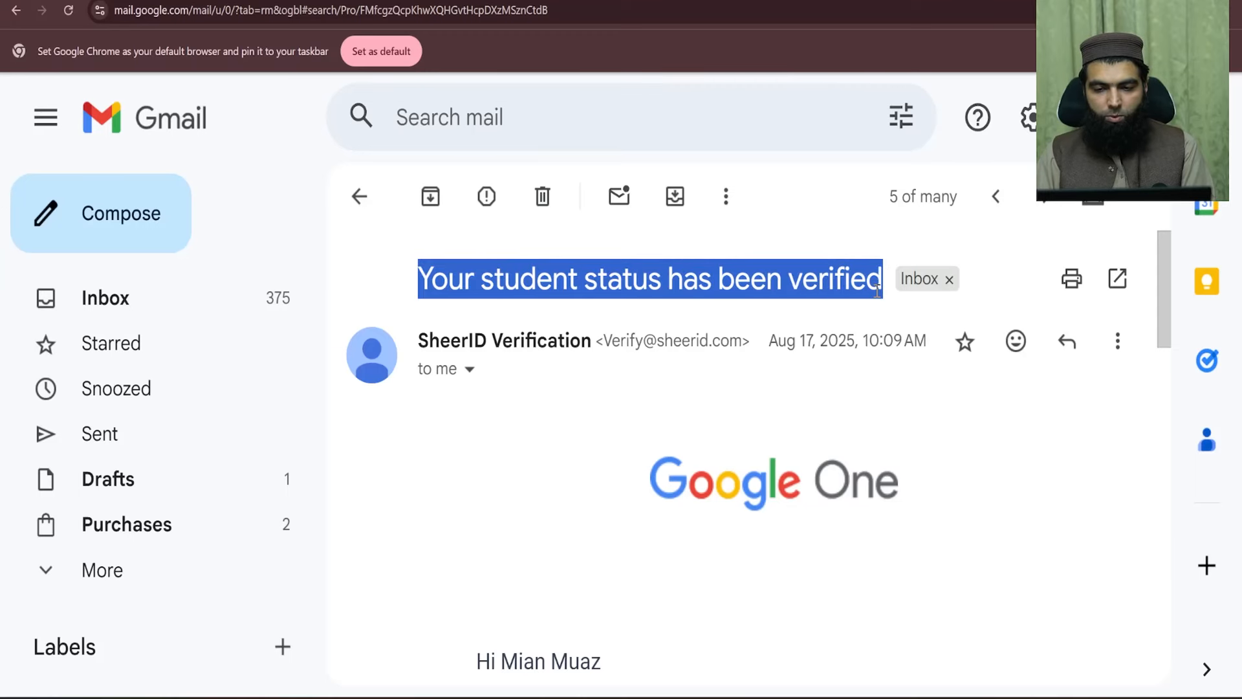
pyautogui.scroll(-1, 647, 414)
pyautogui.scroll(-4, 851, 450)
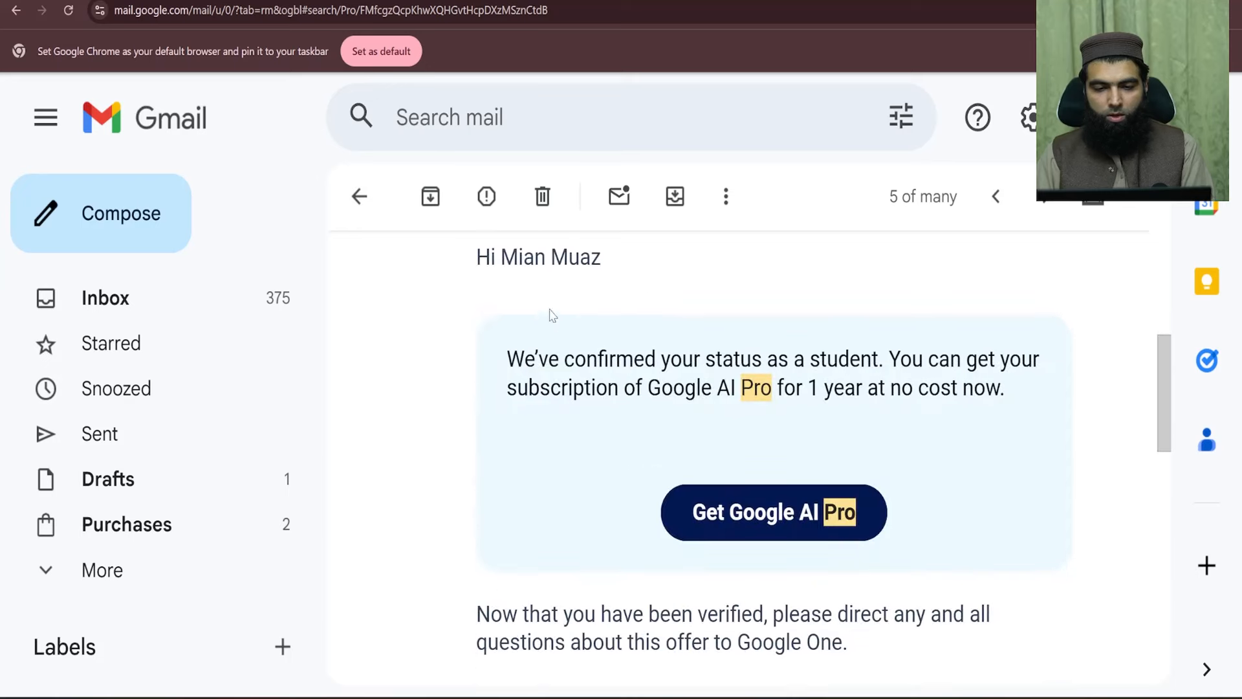
pyautogui.tripleClick(493, 262)
pyautogui.moveTo(508, 359); pyautogui.dragTo(875, 360)
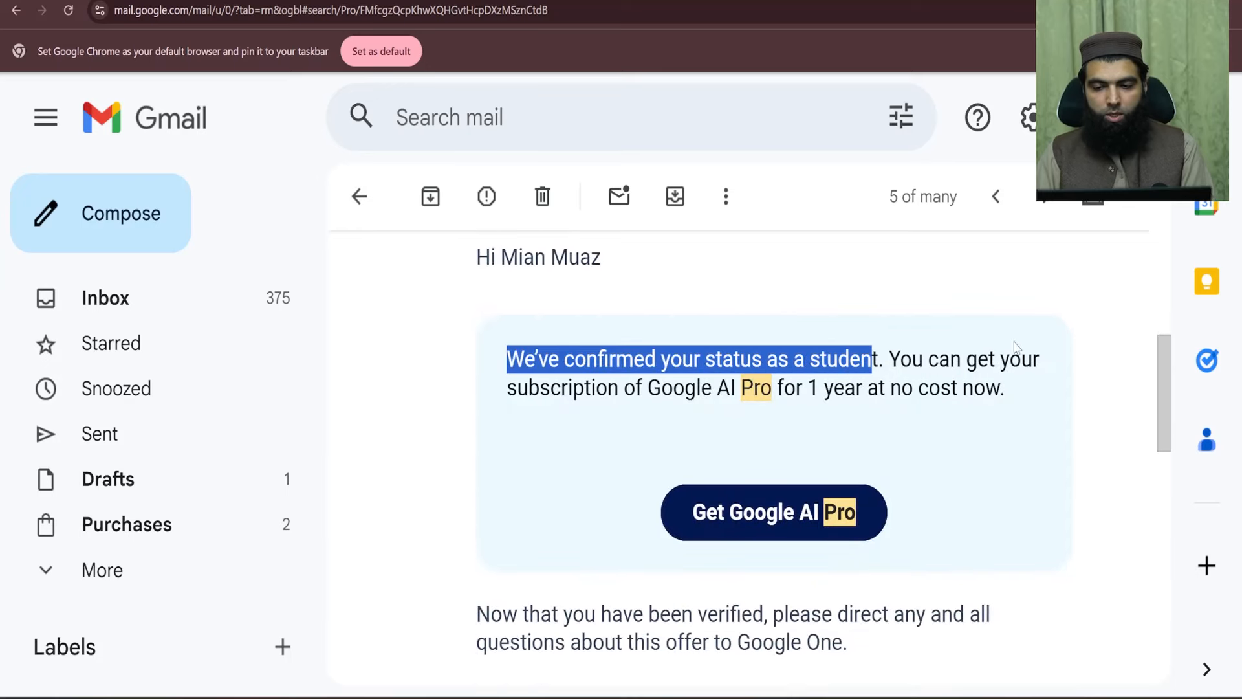
pyautogui.click(638, 398)
# - Highlight the free one-year Google AI Pro offer and scroll to the Get Google AI Pro button
pyautogui.moveTo(543, 389); pyautogui.dragTo(1020, 397)
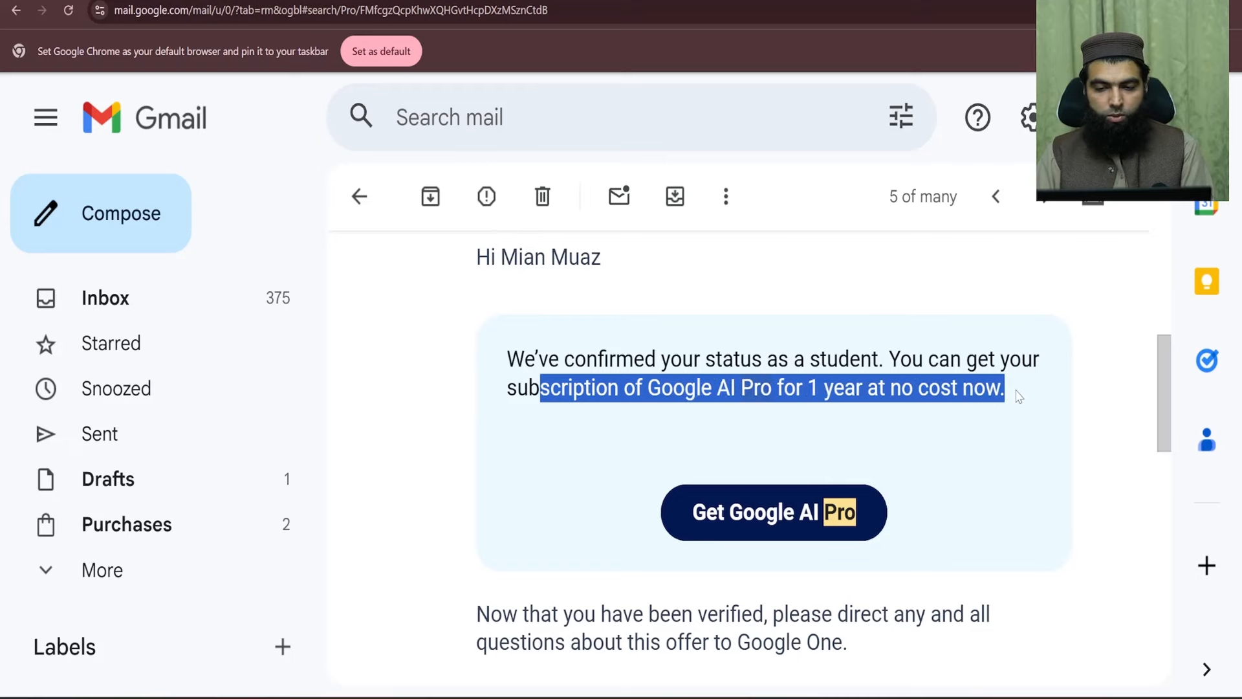
pyautogui.click(835, 411)
pyautogui.scroll(-3, 451, 364)
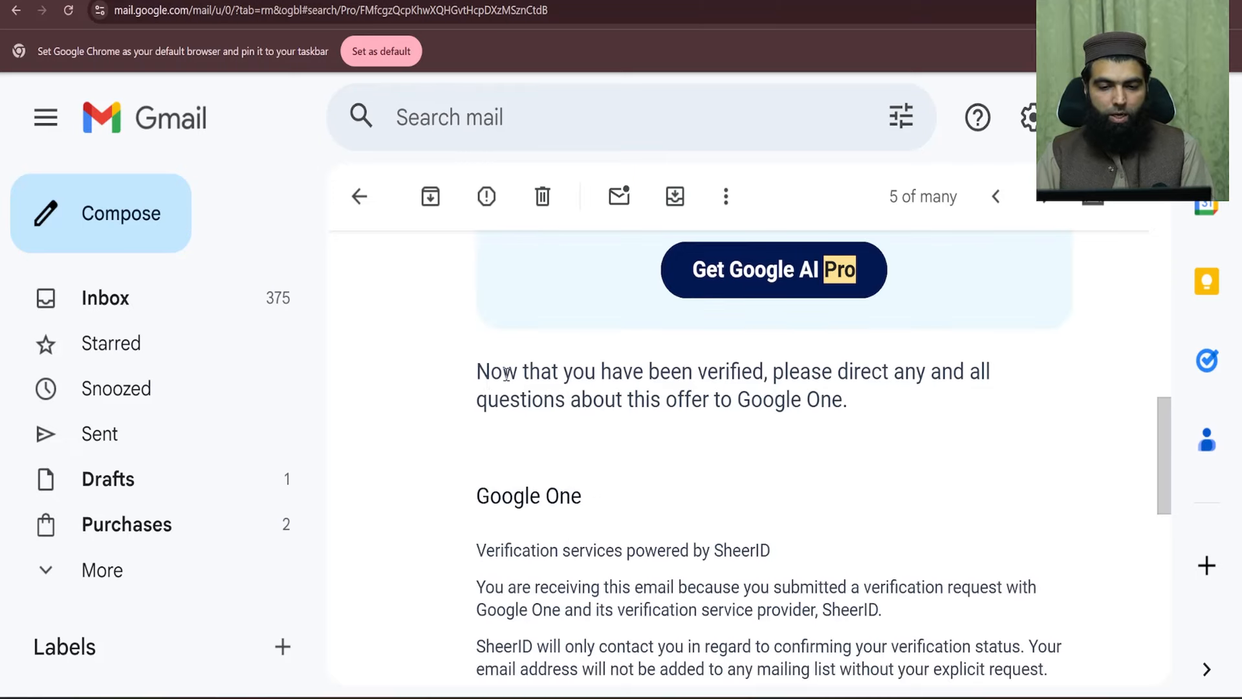
pyautogui.scroll(4, 430, 416)
pyautogui.scroll(-10, 596, 402)
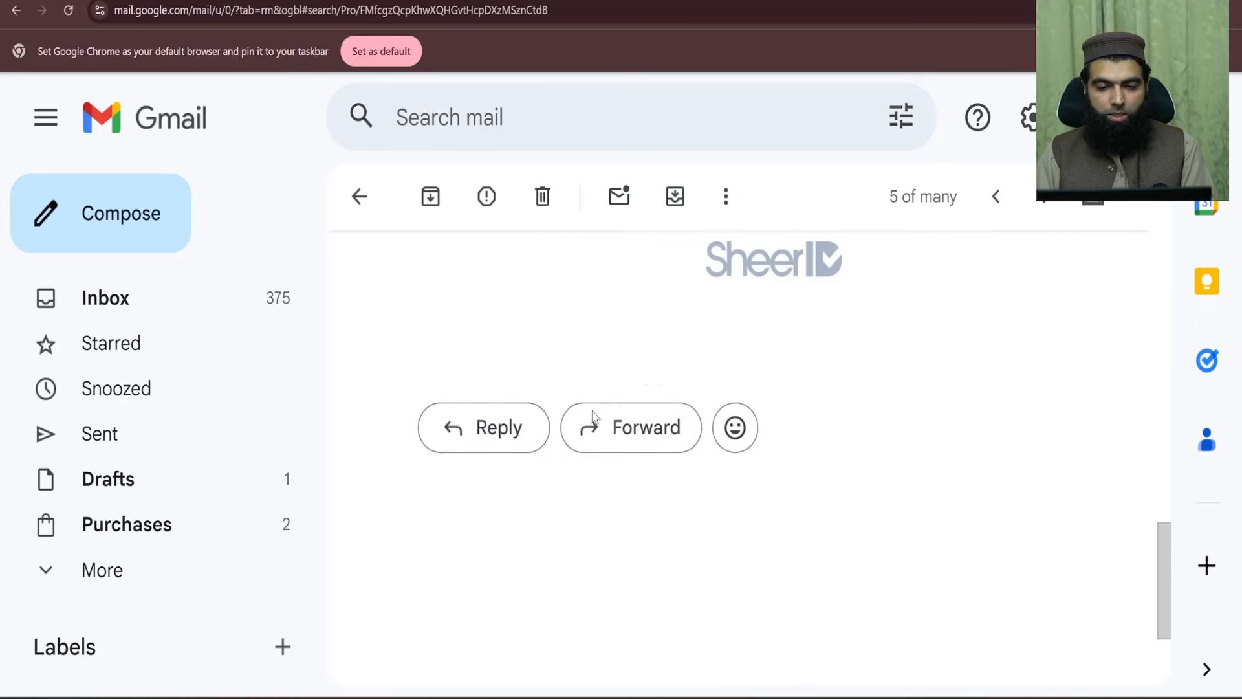
pyautogui.scroll(5, 601, 402)
pyautogui.scroll(5, 560, 385)
pyautogui.scroll(-2, 746, 381)
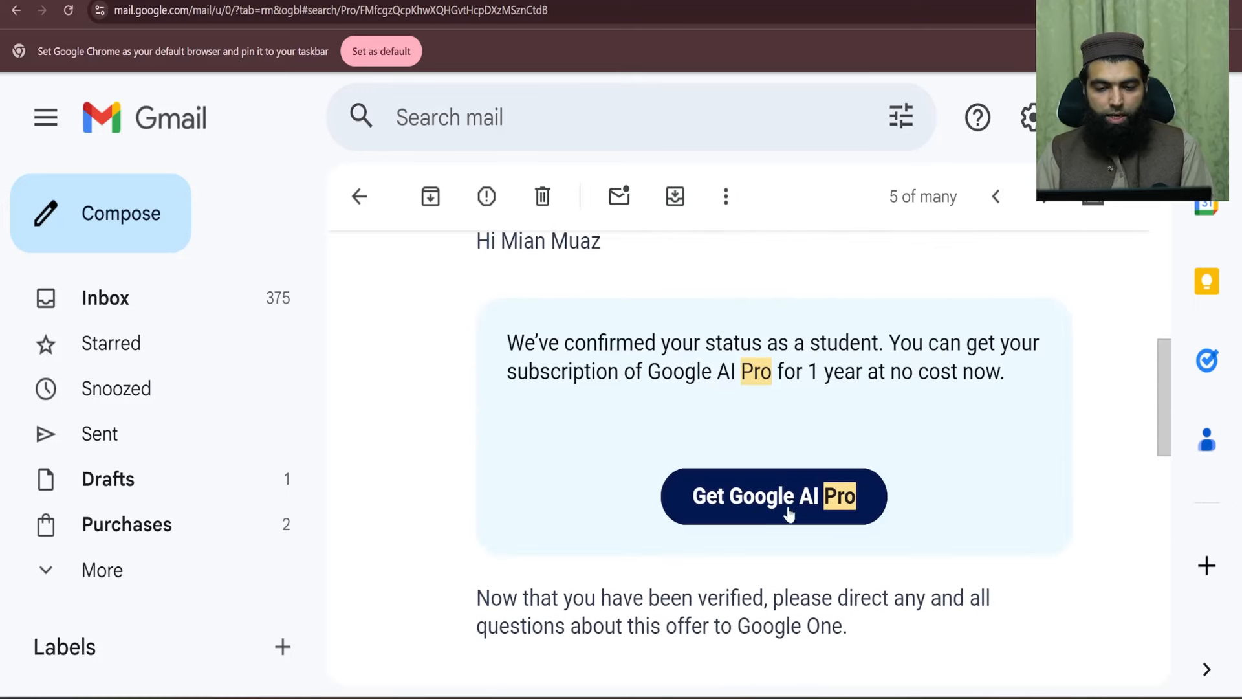
pyautogui.scroll(-3, 711, 443)
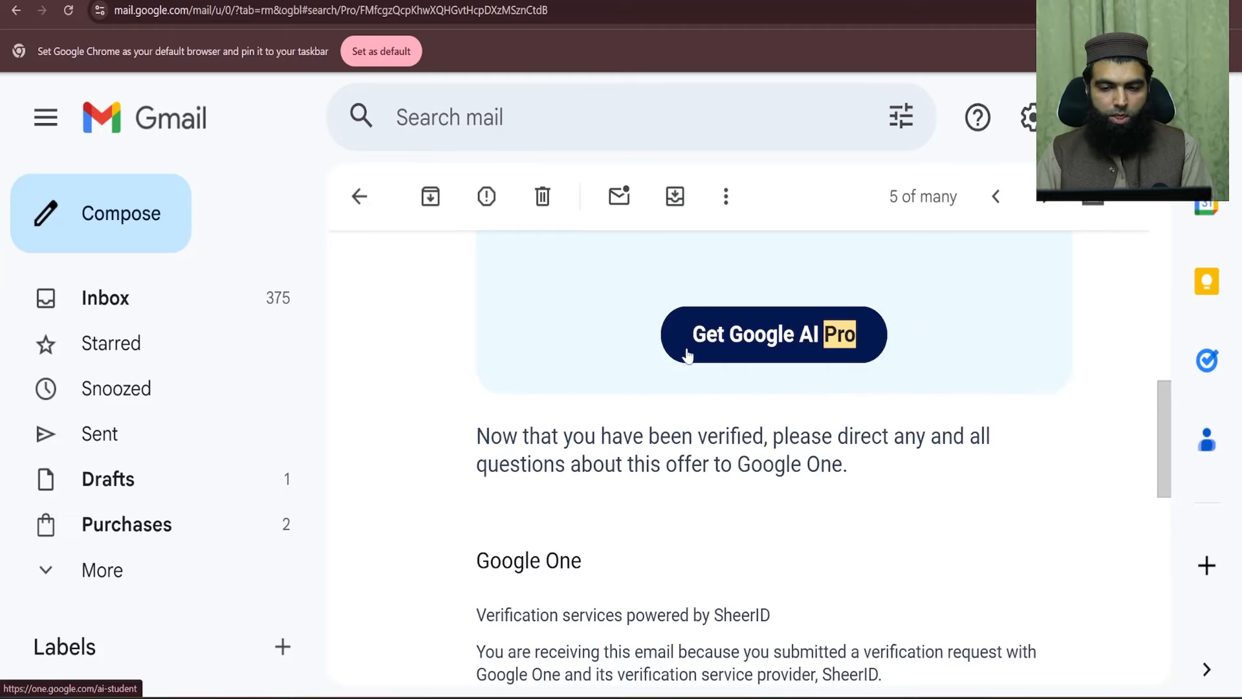
# - Follow Get Google AI Pro and highlight the resulting 'You're already subscribed' heading
pyautogui.click(788, 348)
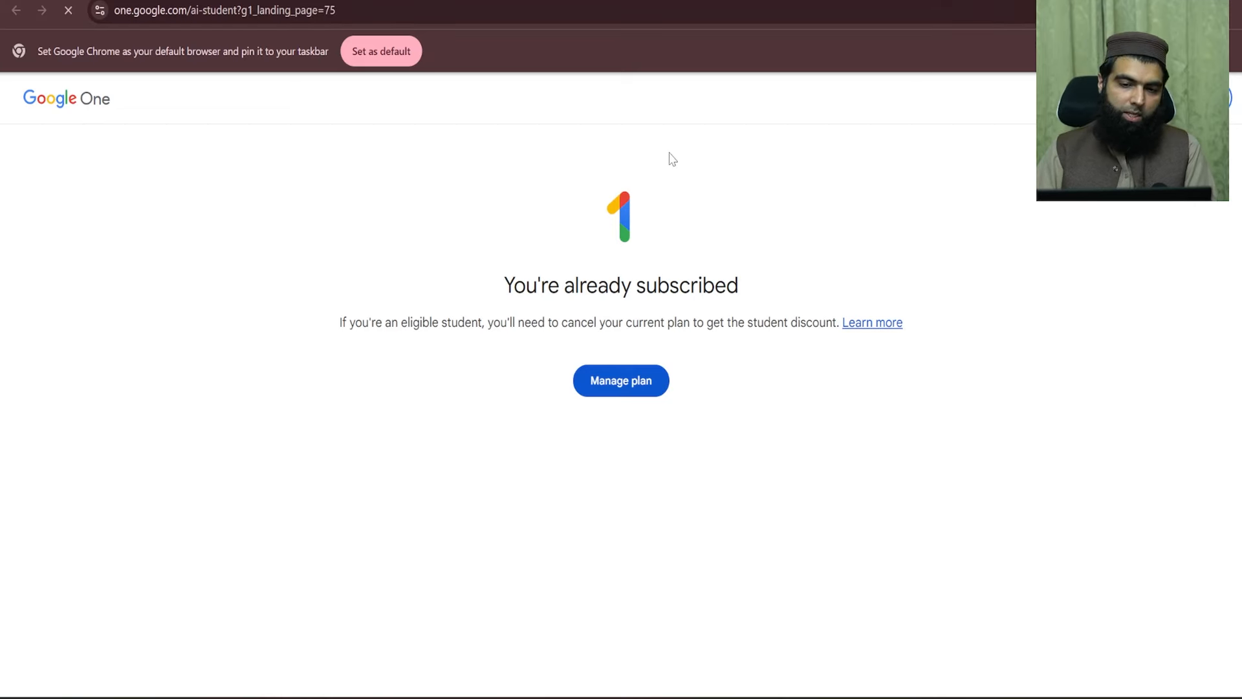
pyautogui.moveTo(508, 277); pyautogui.dragTo(751, 288)
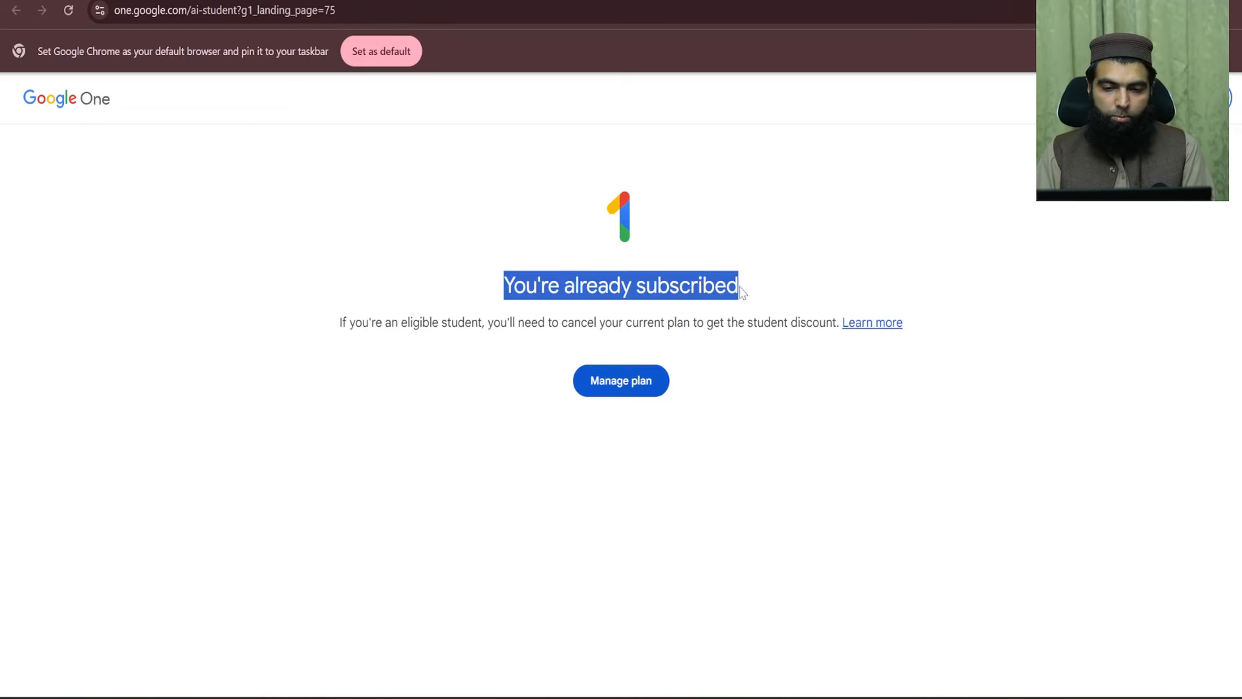
pyautogui.click(474, 285)
pyautogui.moveTo(494, 285); pyautogui.dragTo(768, 283)
pyautogui.click(472, 305)
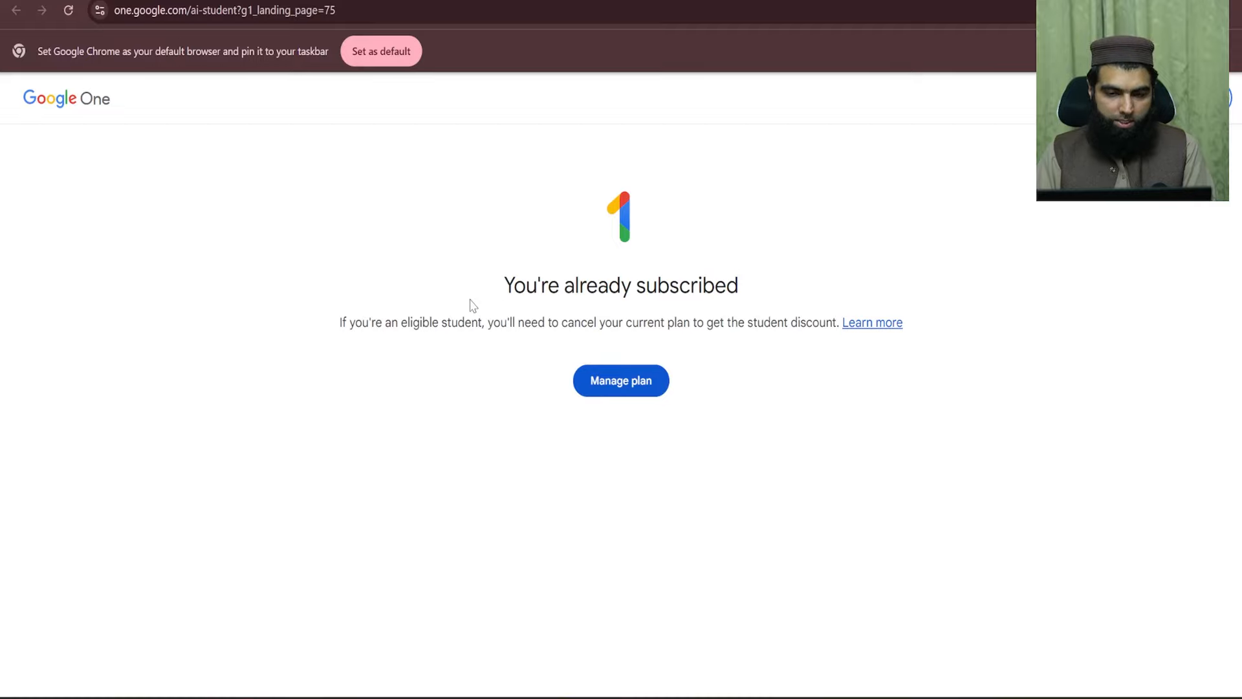
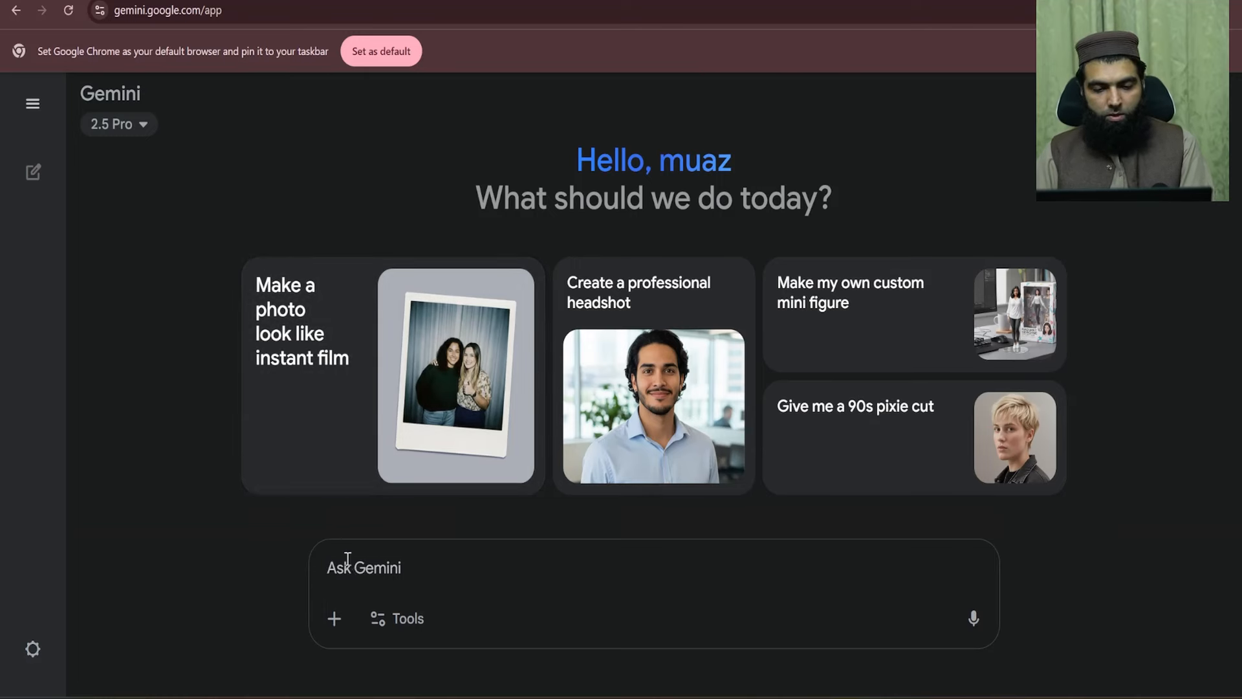
# - Attach the WhatsApp student ID card photo from Downloads and type 'What is this Picture About'
pyautogui.click(347, 617)
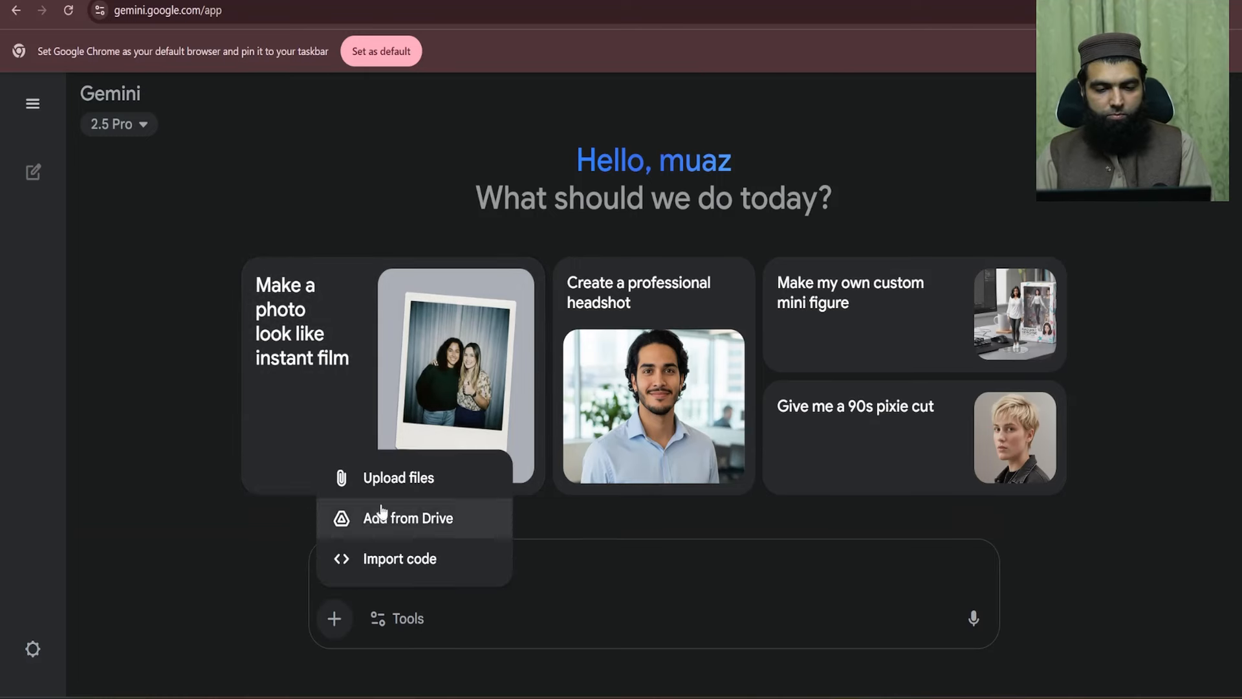
pyautogui.click(398, 482)
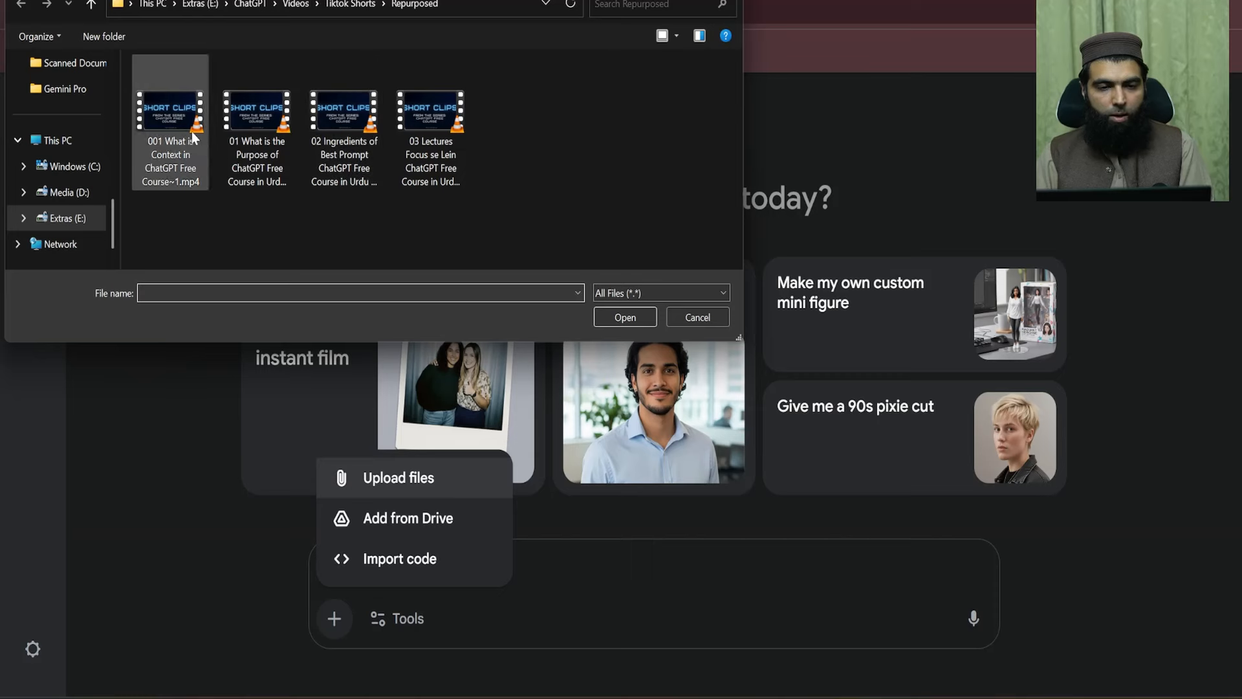
pyautogui.scroll(5, 70, 155)
pyautogui.scroll(-8, 71, 169)
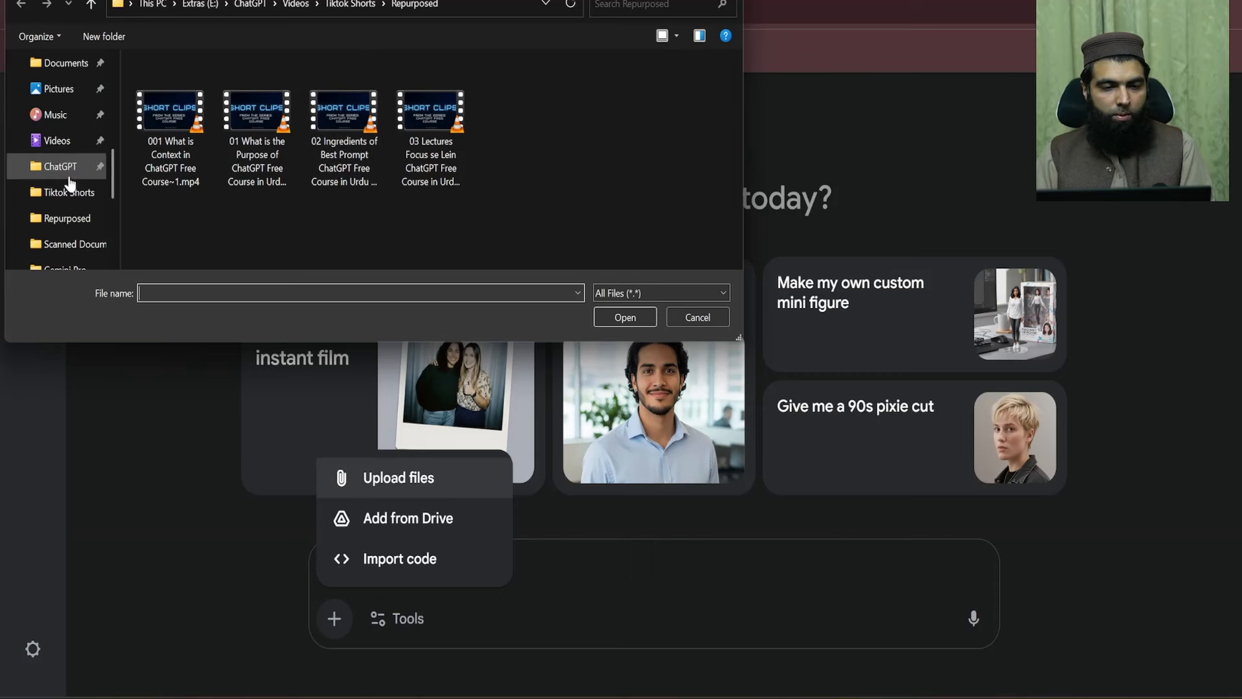
pyautogui.scroll(2, 72, 97)
pyautogui.click(67, 113)
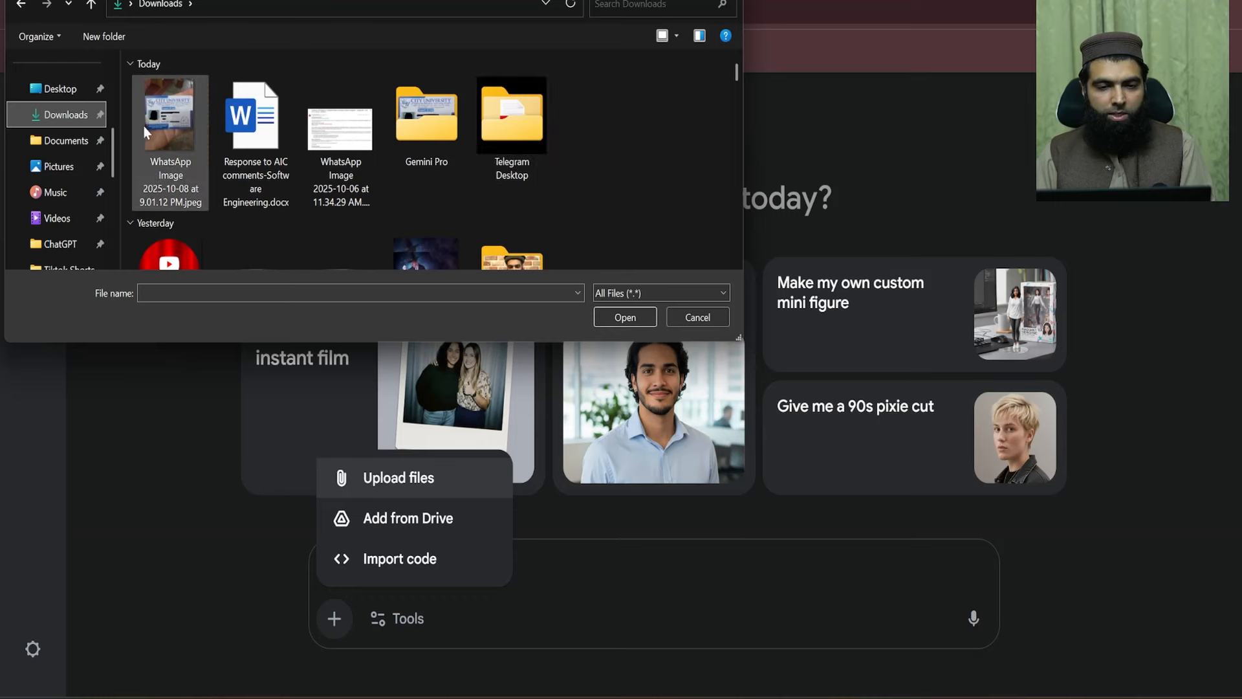
pyautogui.doubleClick(168, 115)
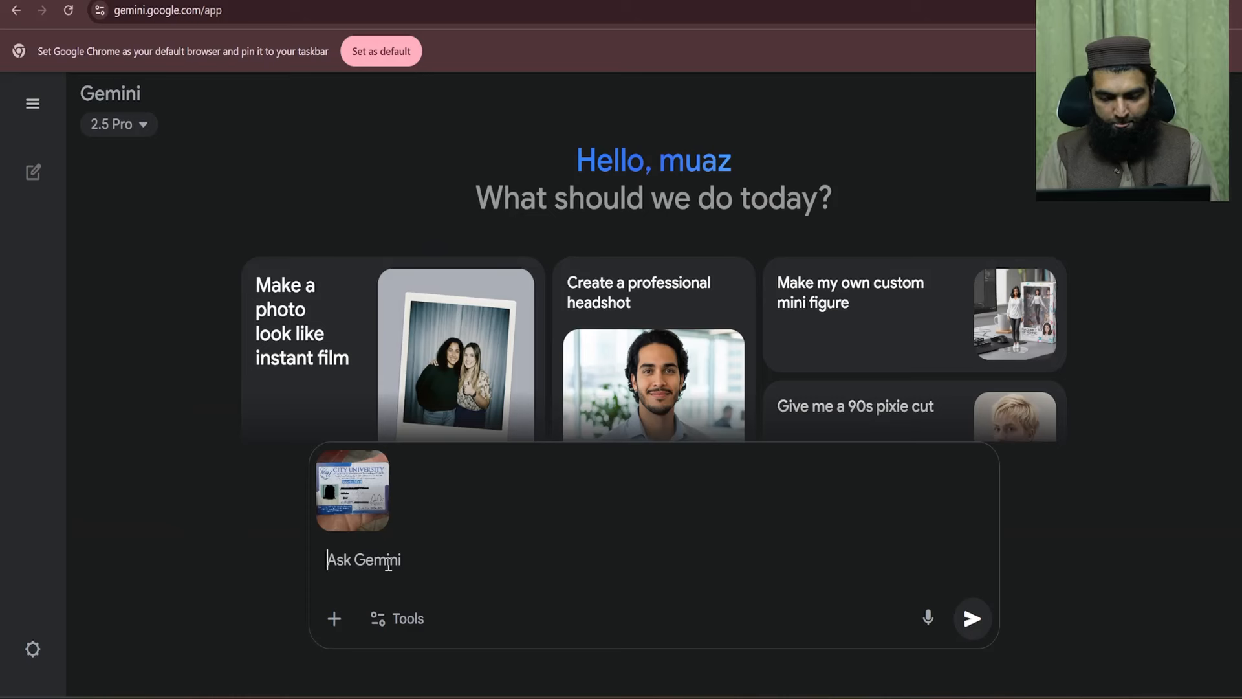
pyautogui.write('What is ')
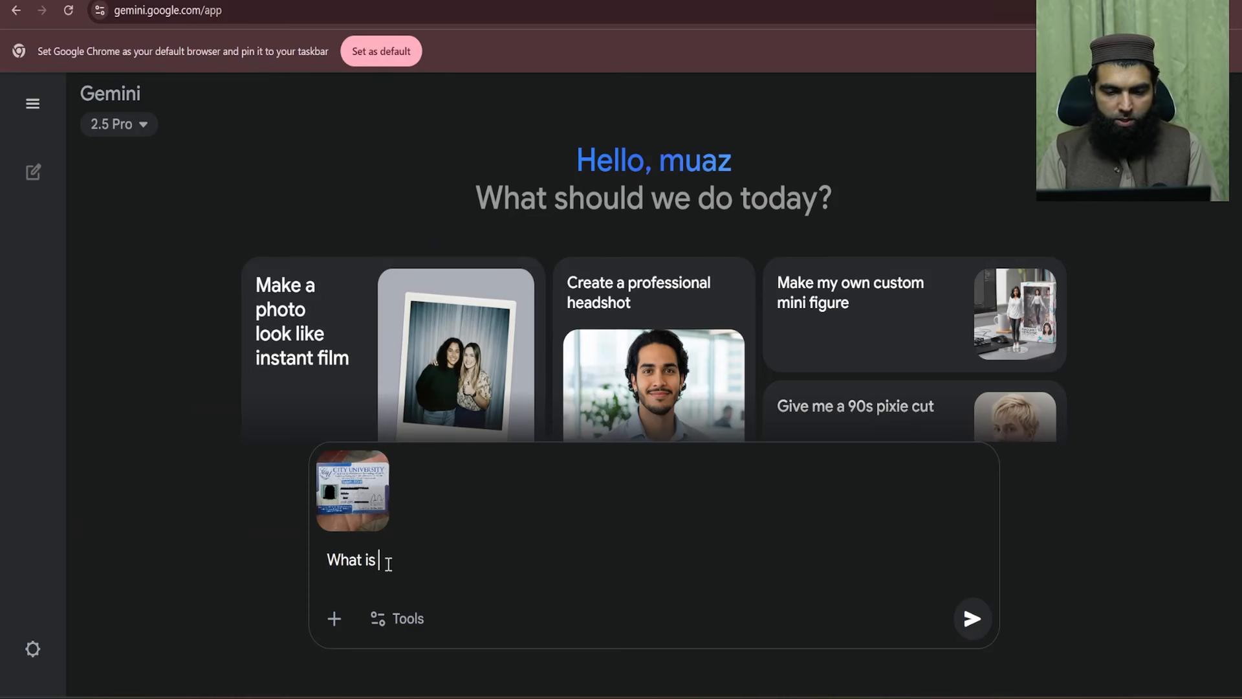
pyautogui.write('this Pict')
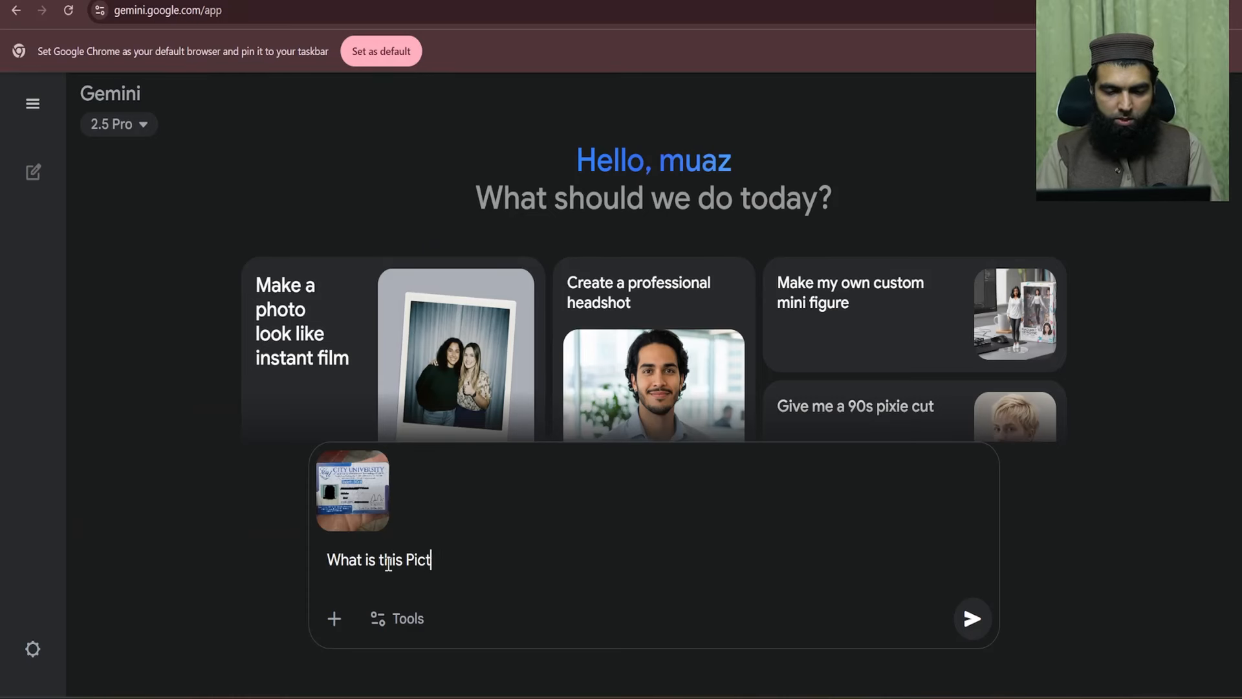
pyautogui.write('ure About?')
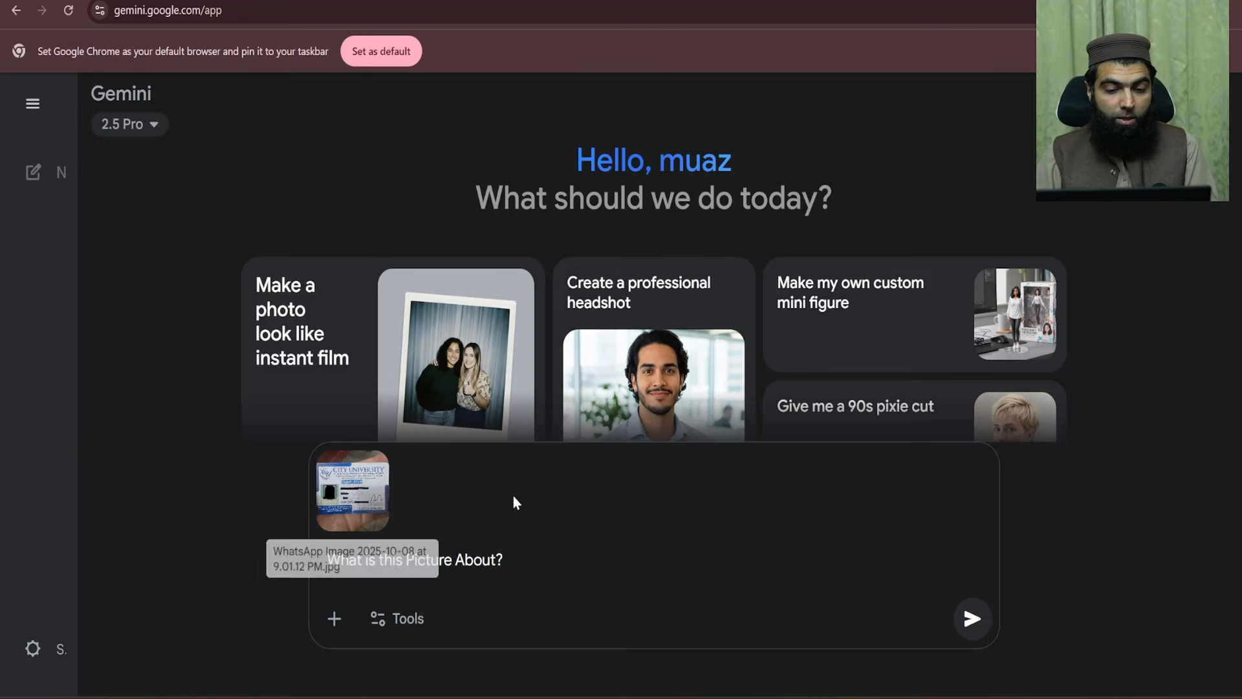
# - Send the question and highlight Gemini's ID-card reply, including its privacy sentence
pyautogui.click(972, 619)
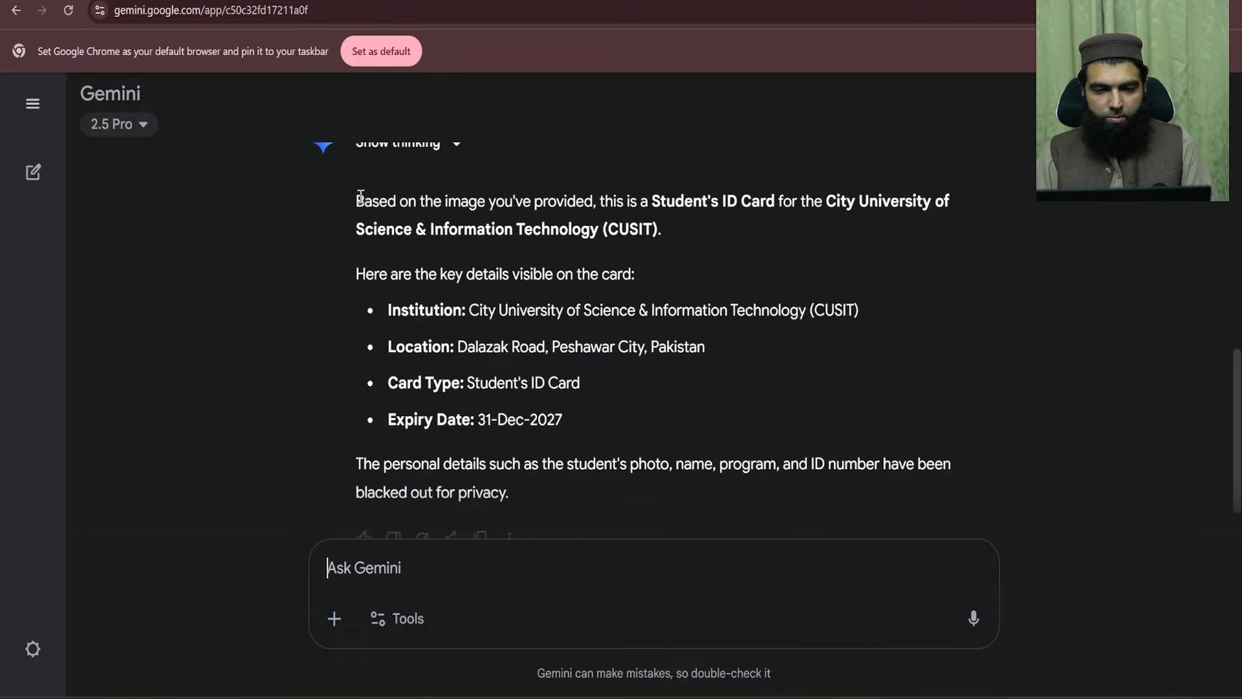
pyautogui.moveTo(360, 197); pyautogui.dragTo(945, 203)
pyautogui.click(545, 227)
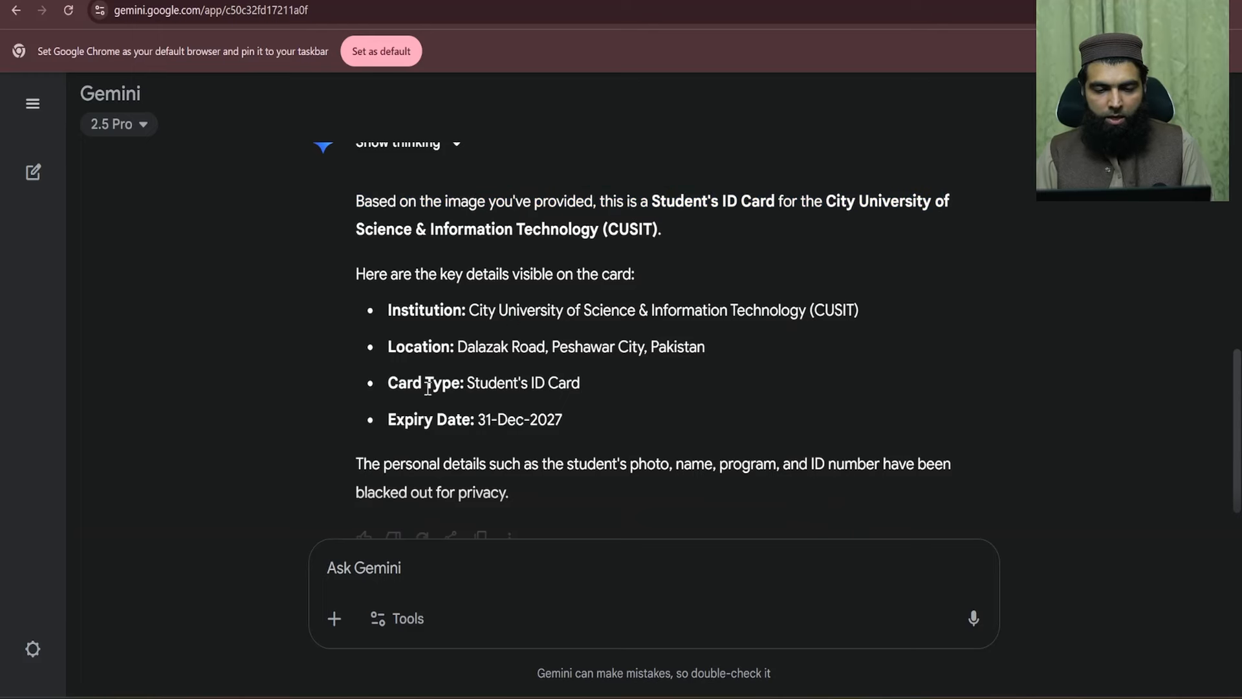
pyautogui.scroll(-1, 624, 466)
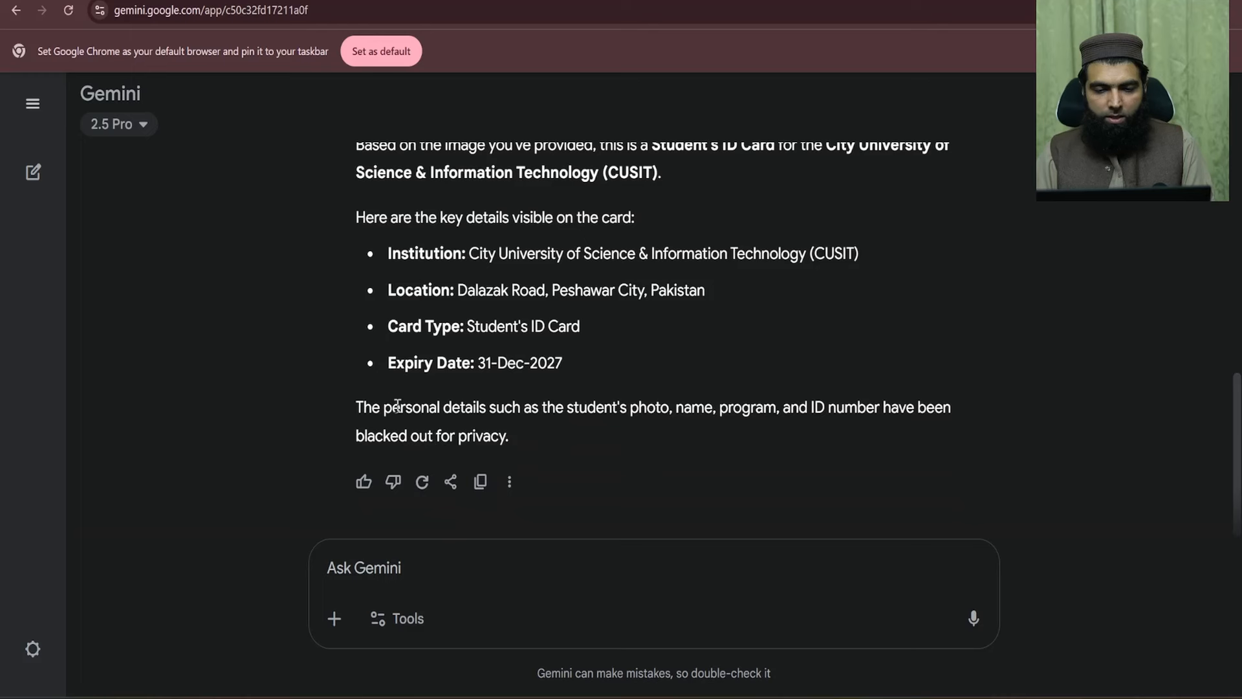
pyautogui.moveTo(393, 408); pyautogui.dragTo(504, 435)
pyautogui.moveTo(538, 444); pyautogui.dragTo(357, 407)
pyautogui.scroll(8, 603, 398)
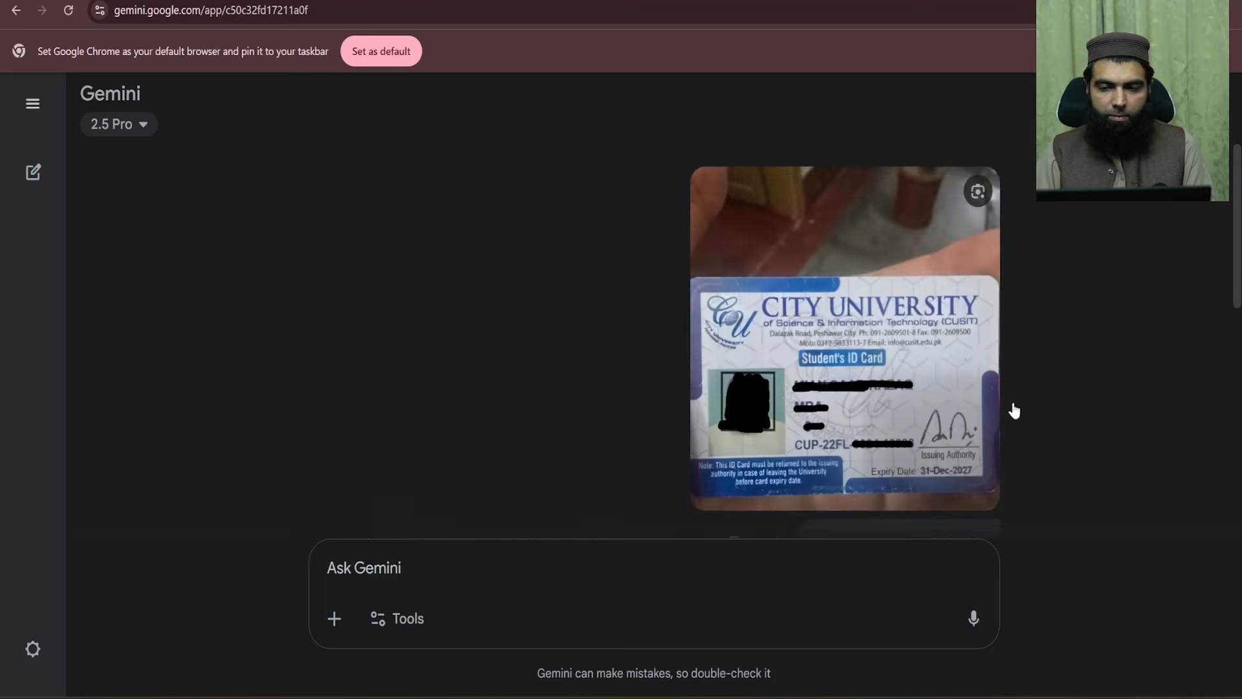
# - Switch to 2.5 Flash, collapse the chat sidebar, and highlight the Personalized exam prep text
pyautogui.moveTo(24, 150)
pyautogui.click(143, 124)
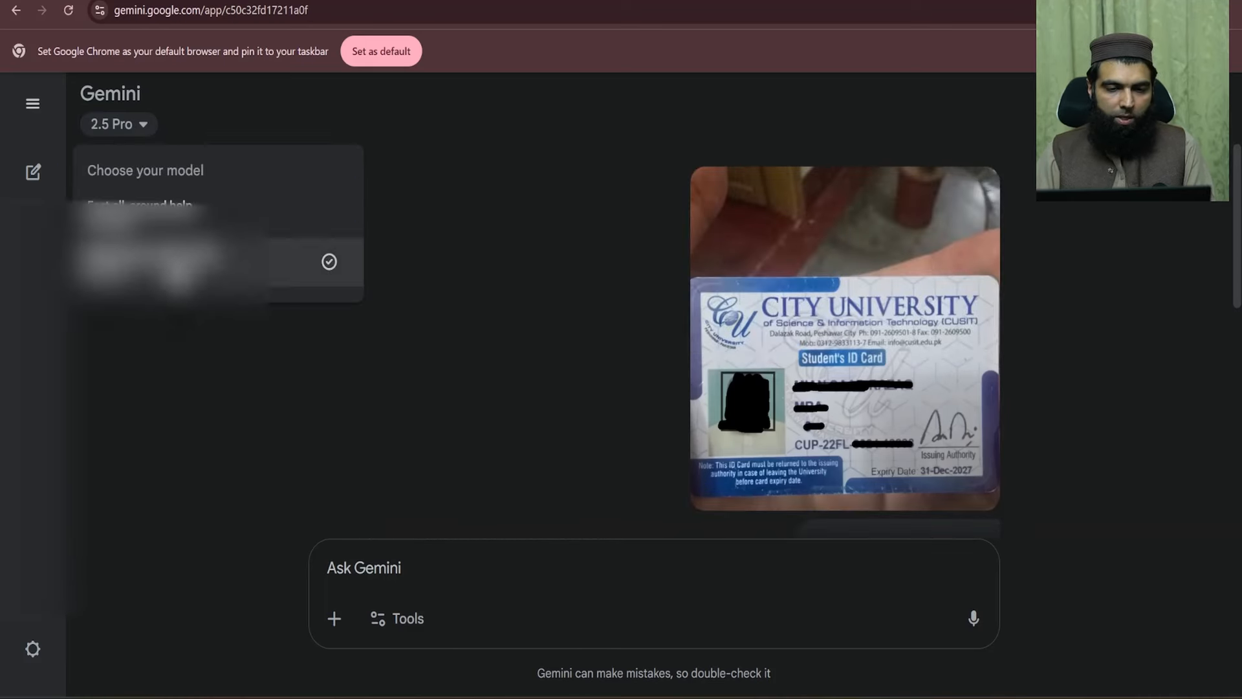
pyautogui.click(142, 207)
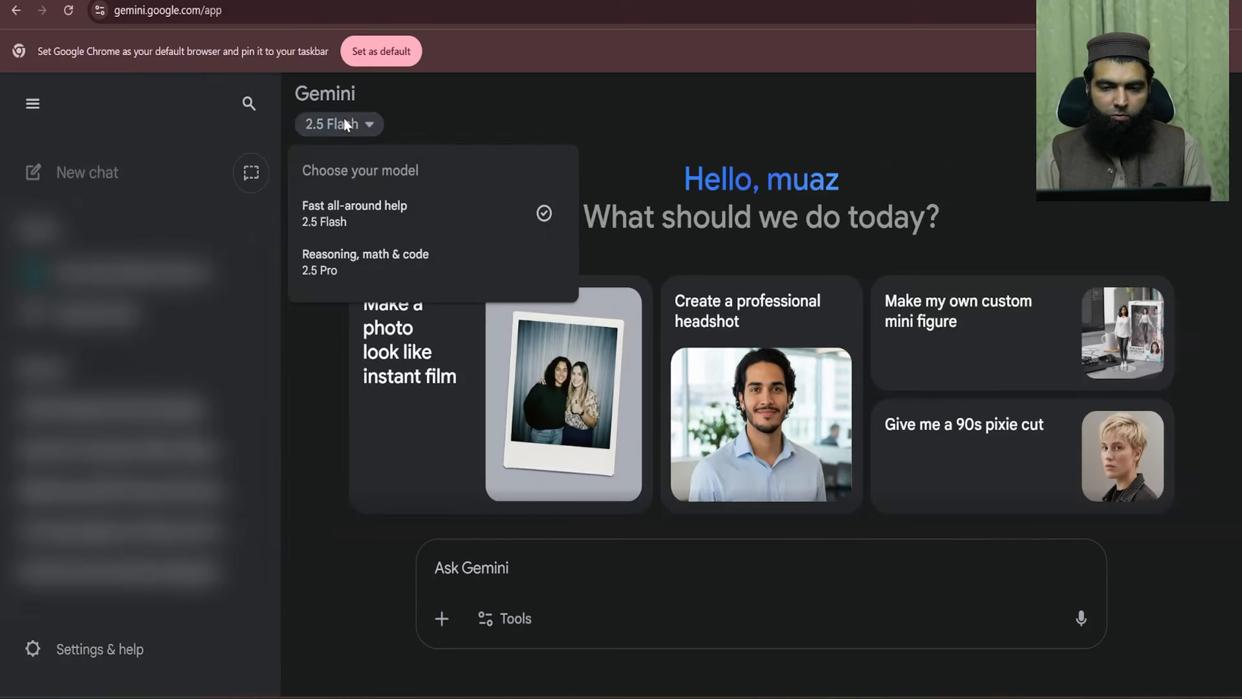
pyautogui.click(564, 134)
pyautogui.click(35, 103)
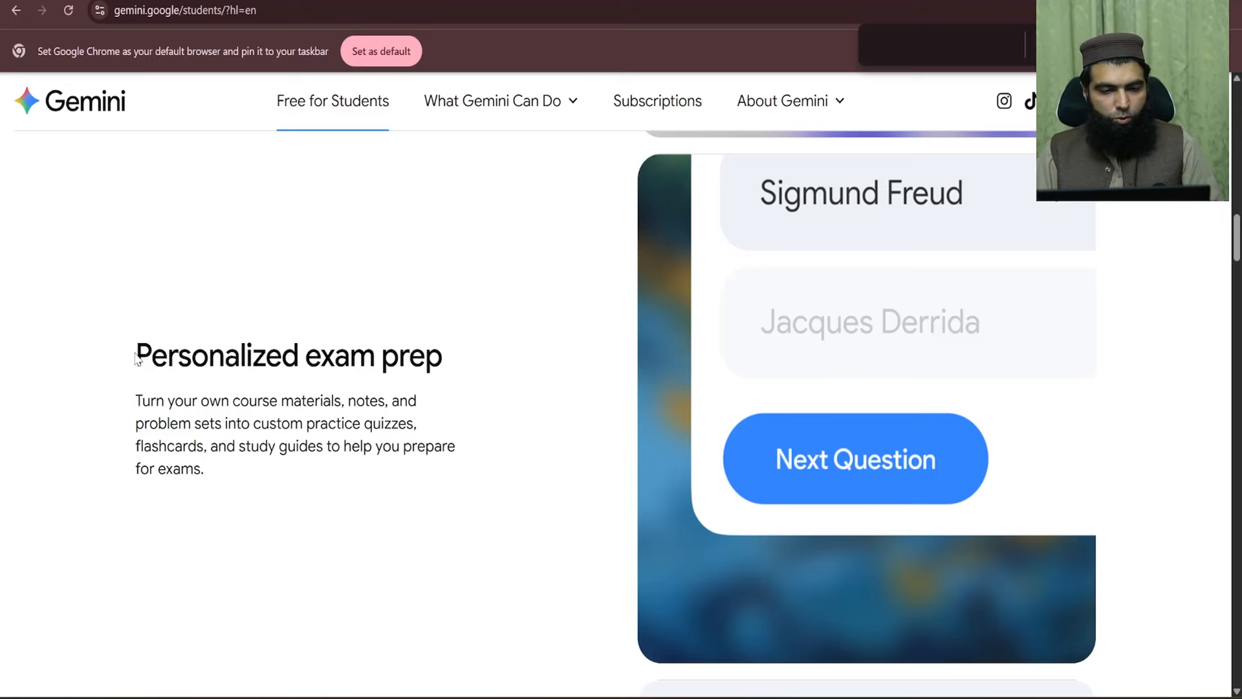
pyautogui.moveTo(136, 360); pyautogui.dragTo(392, 447)
pyautogui.moveTo(239, 463); pyautogui.dragTo(128, 374)
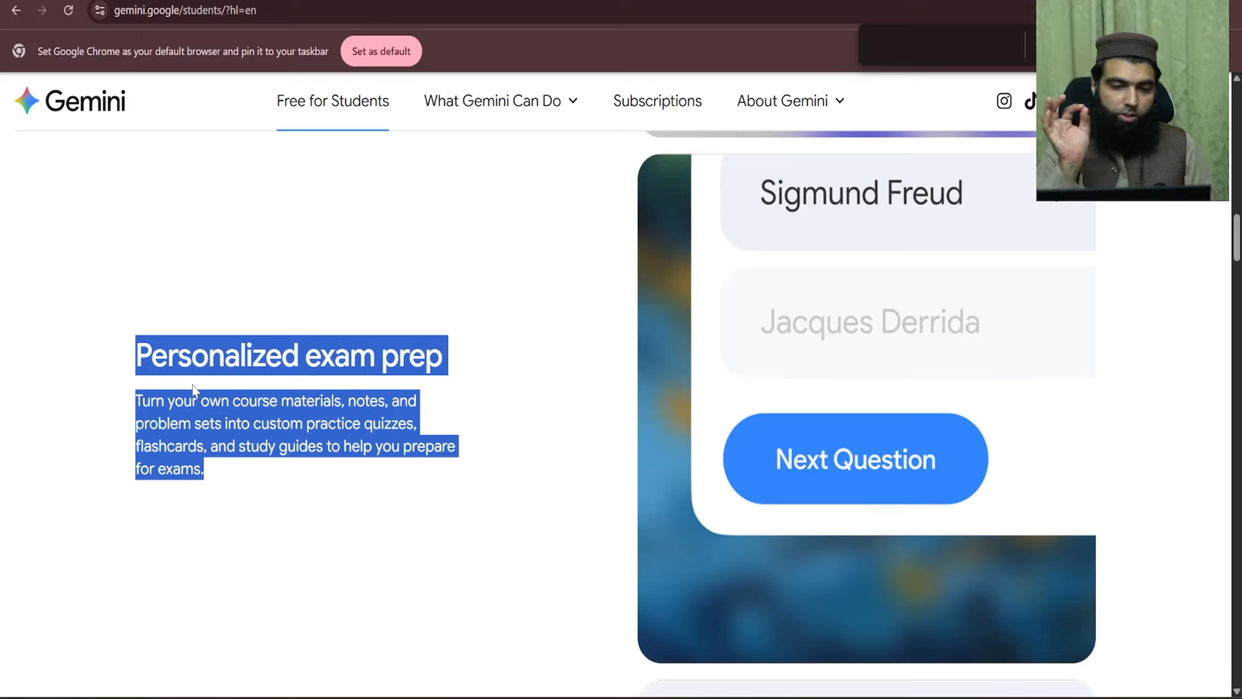
# - Re-highlight the Personalized exam prep paragraph, then highlight the Save hours with Deep Research section
pyautogui.click(235, 359)
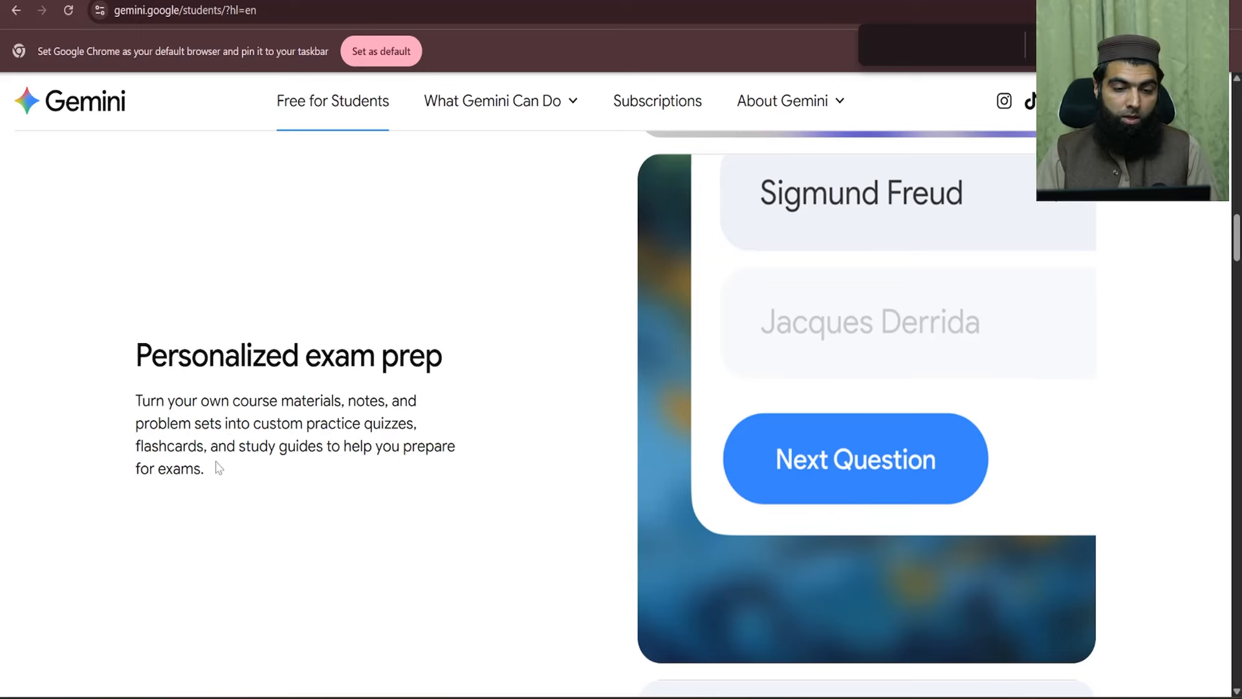
pyautogui.moveTo(217, 466); pyautogui.dragTo(131, 375)
pyautogui.click(202, 388)
pyautogui.moveTo(222, 472); pyautogui.dragTo(140, 369)
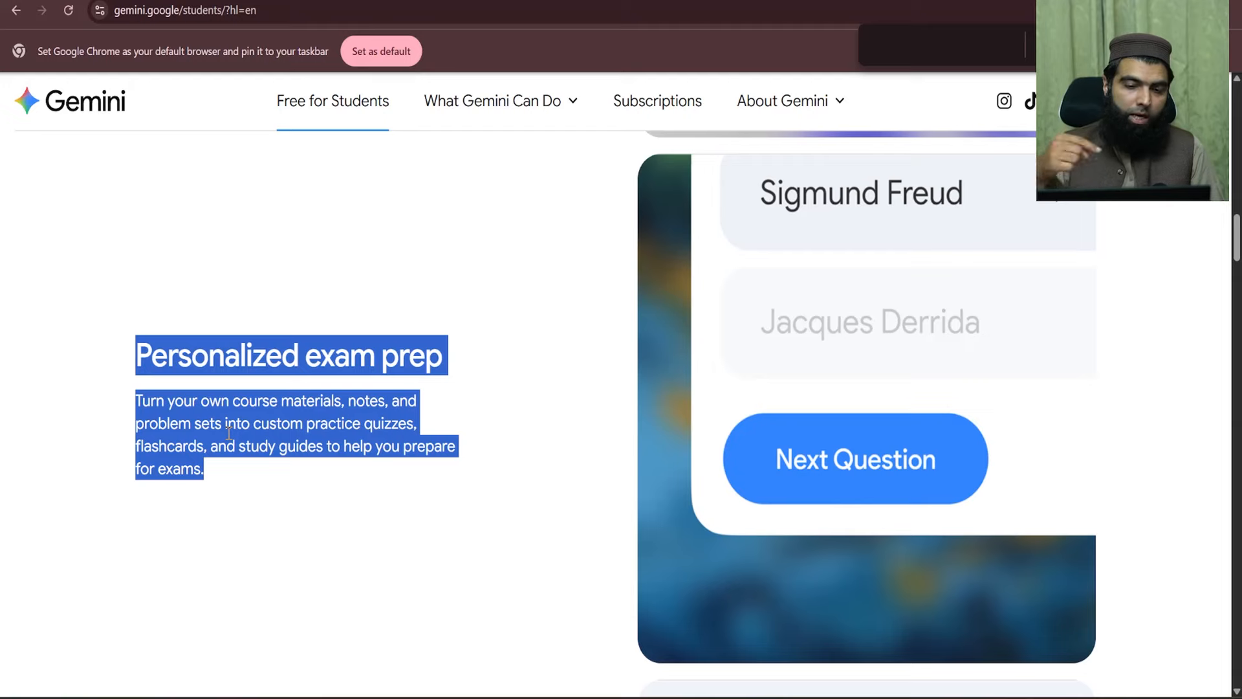
pyautogui.scroll(-5, 228, 432)
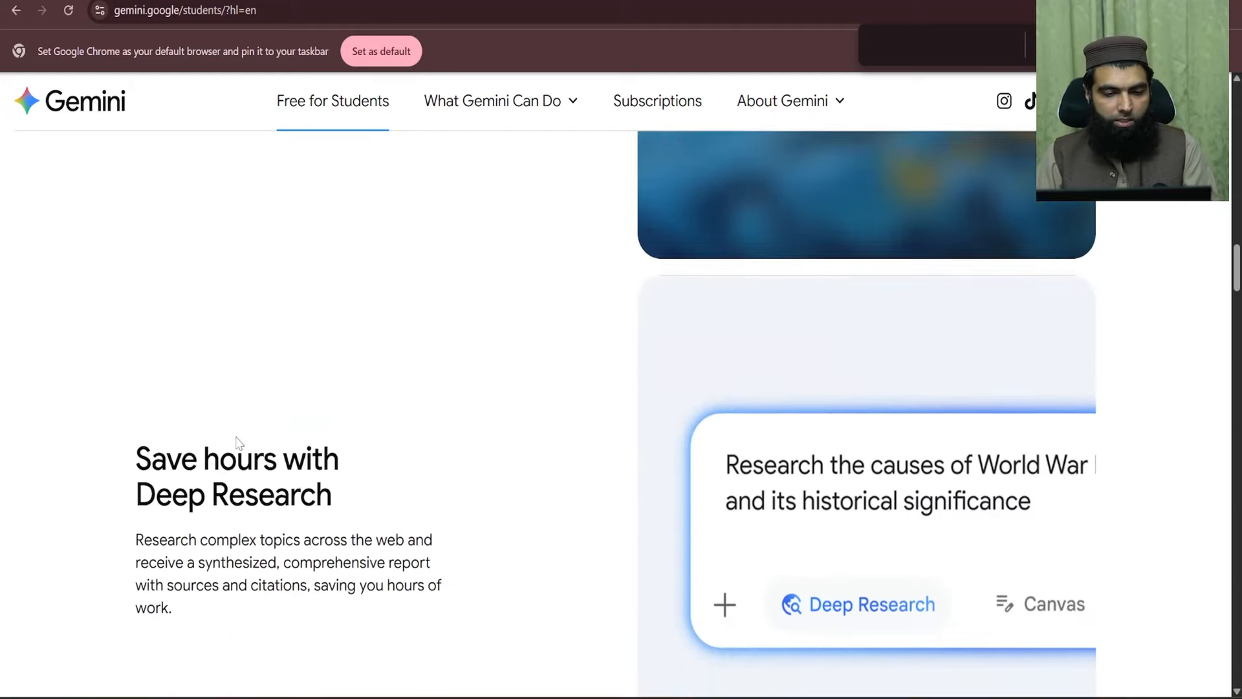
pyautogui.moveTo(137, 298); pyautogui.dragTo(338, 423)
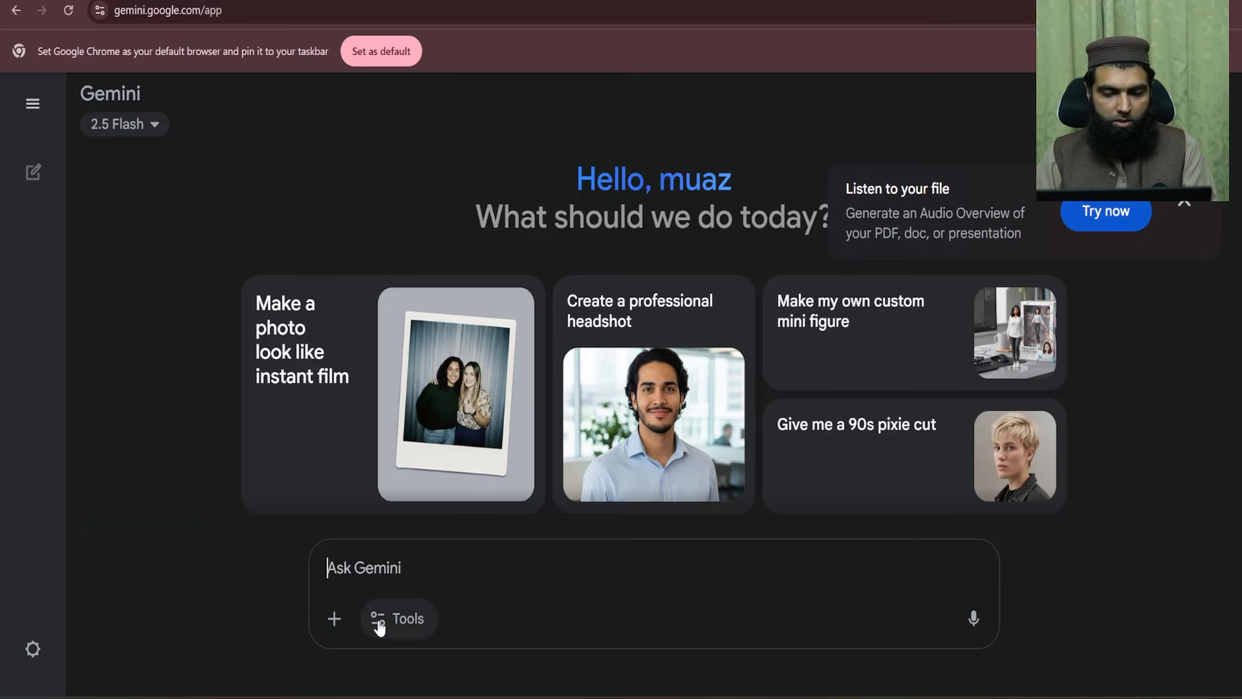
# - Turn on Deep Research for the prompt and highlight the Break the silence with Veo 3 section
pyautogui.click(407, 627)
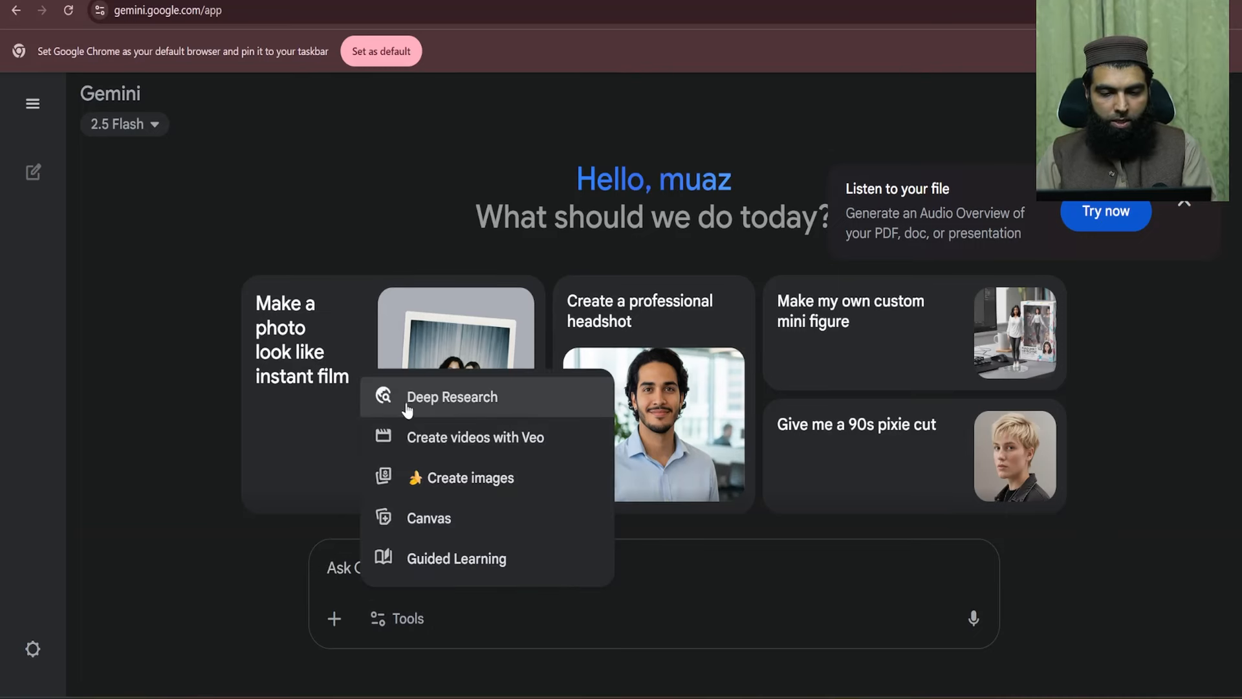
pyautogui.click(476, 403)
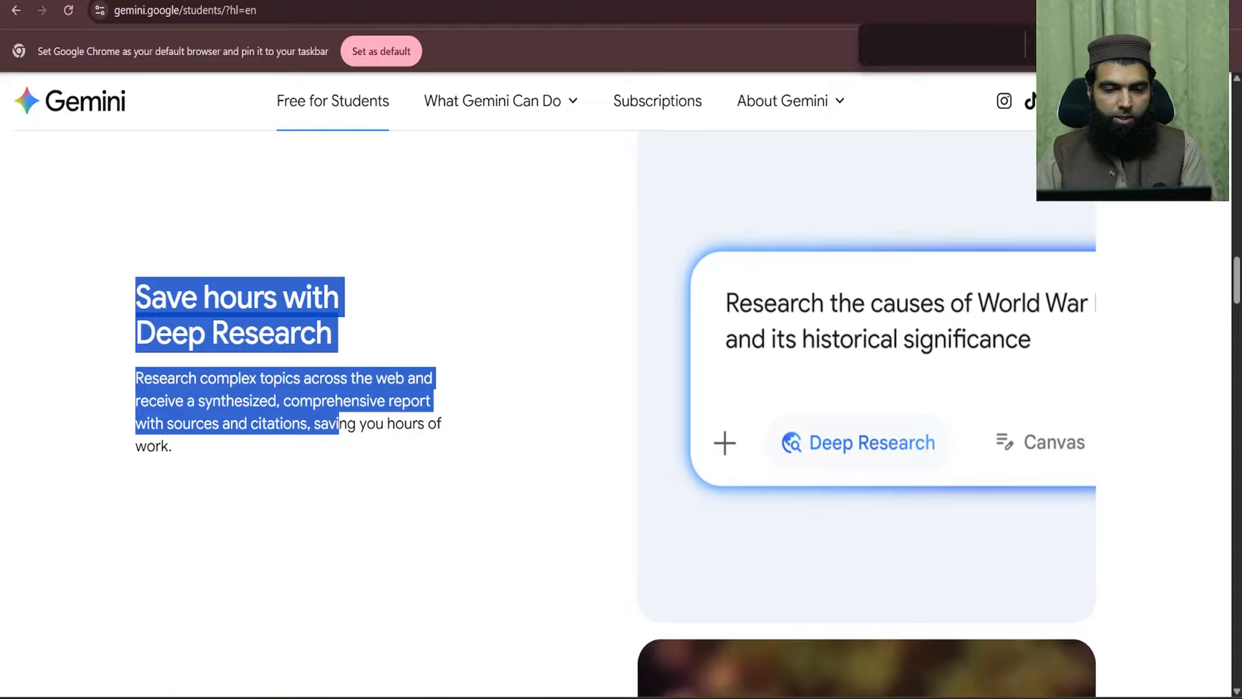
pyautogui.scroll(-7, 339, 424)
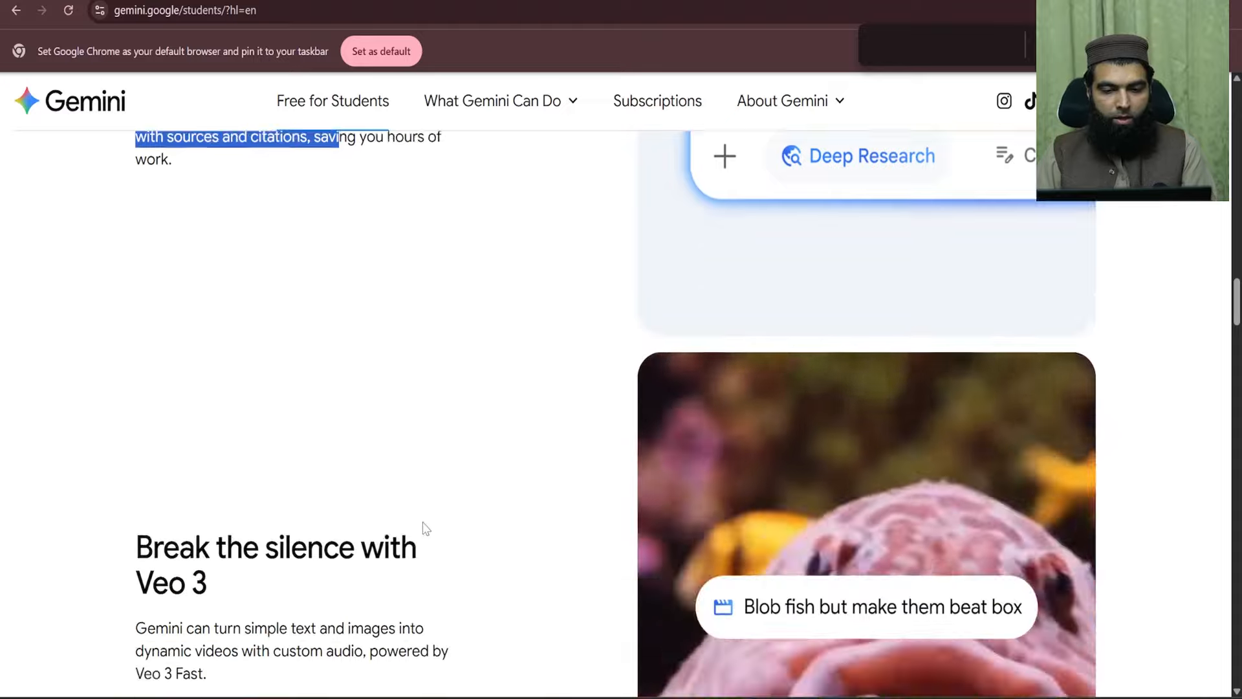
pyautogui.moveTo(153, 345); pyautogui.dragTo(322, 396)
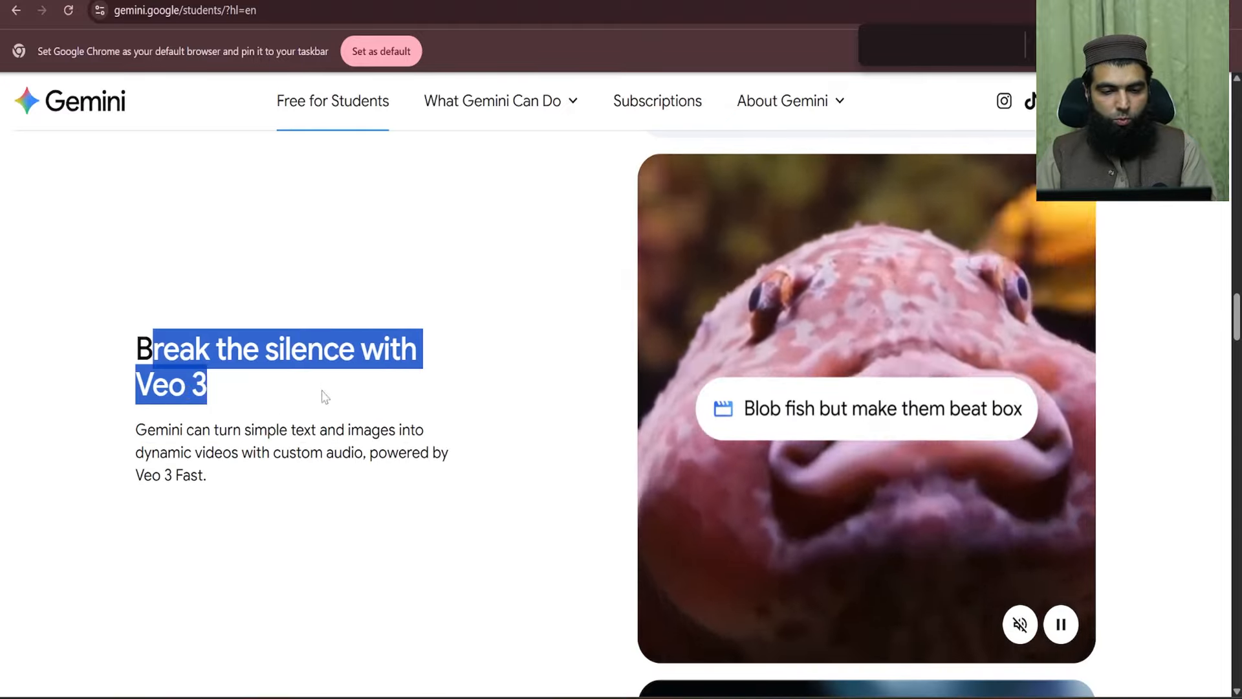
pyautogui.moveTo(146, 430); pyautogui.dragTo(419, 474)
pyautogui.click(419, 476)
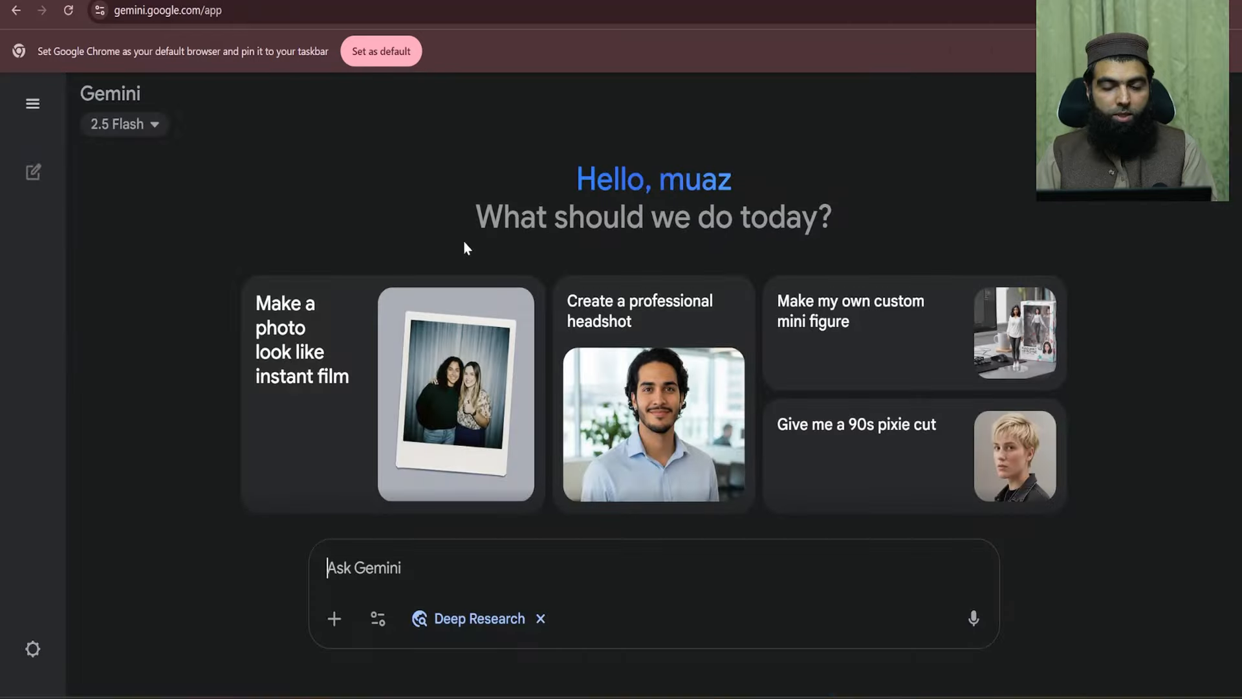
# - Replace Deep Research with the Veo video tool and attach the cartoon boy image Title (1).png
pyautogui.click(541, 617)
pyautogui.click(380, 621)
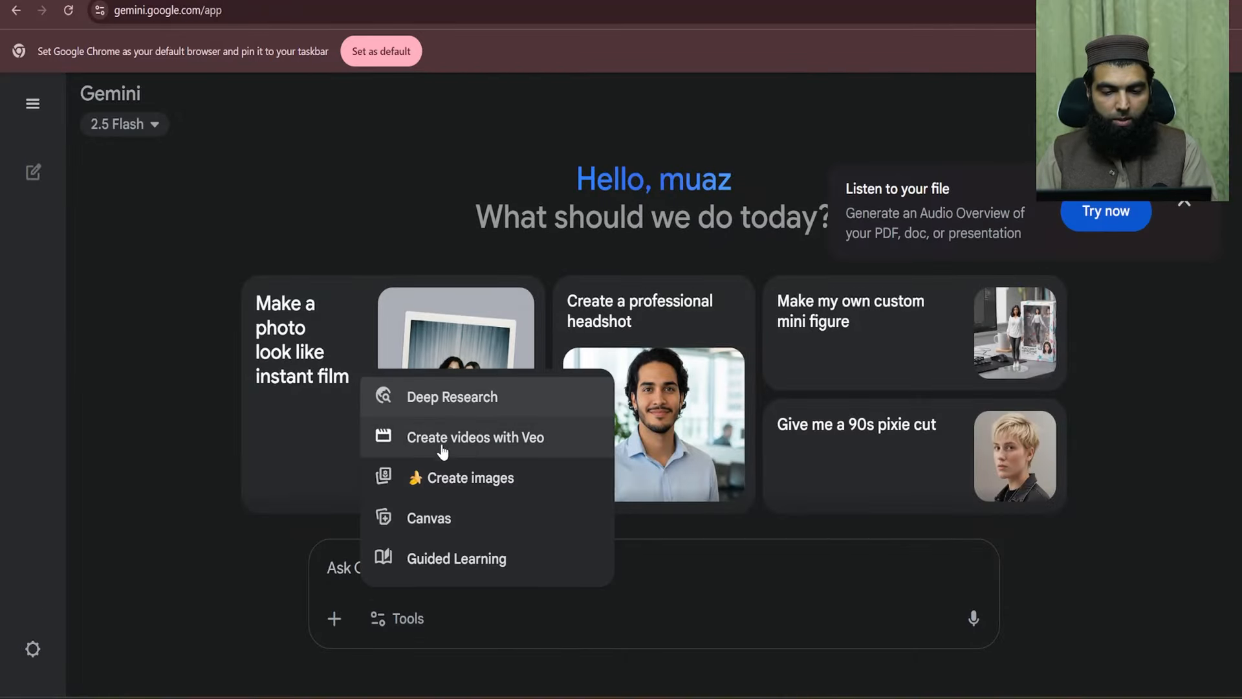
pyautogui.click(502, 440)
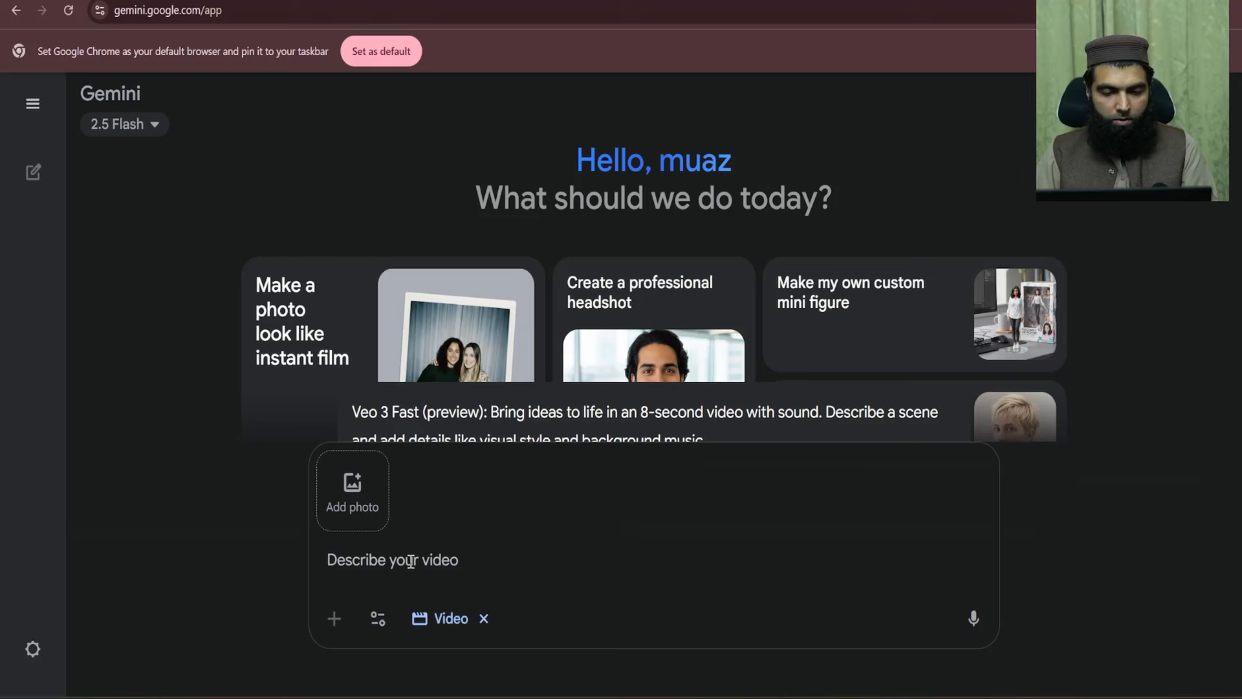
pyautogui.click(353, 491)
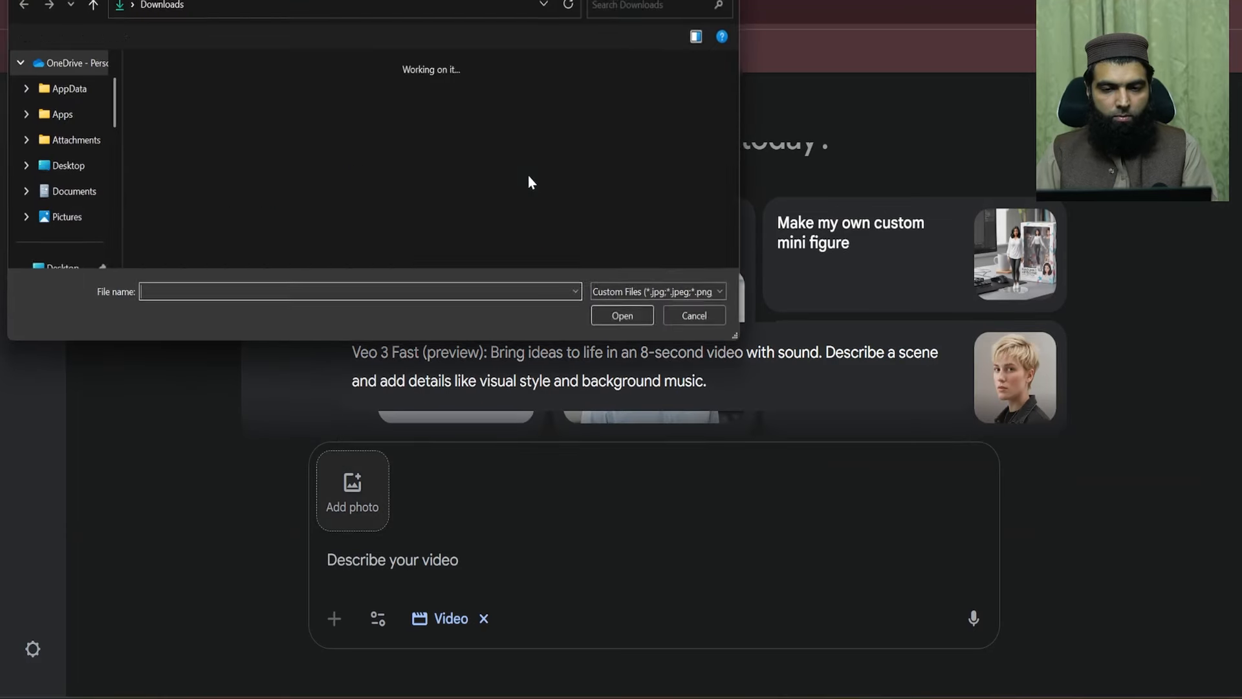
pyautogui.scroll(-5, 640, 106)
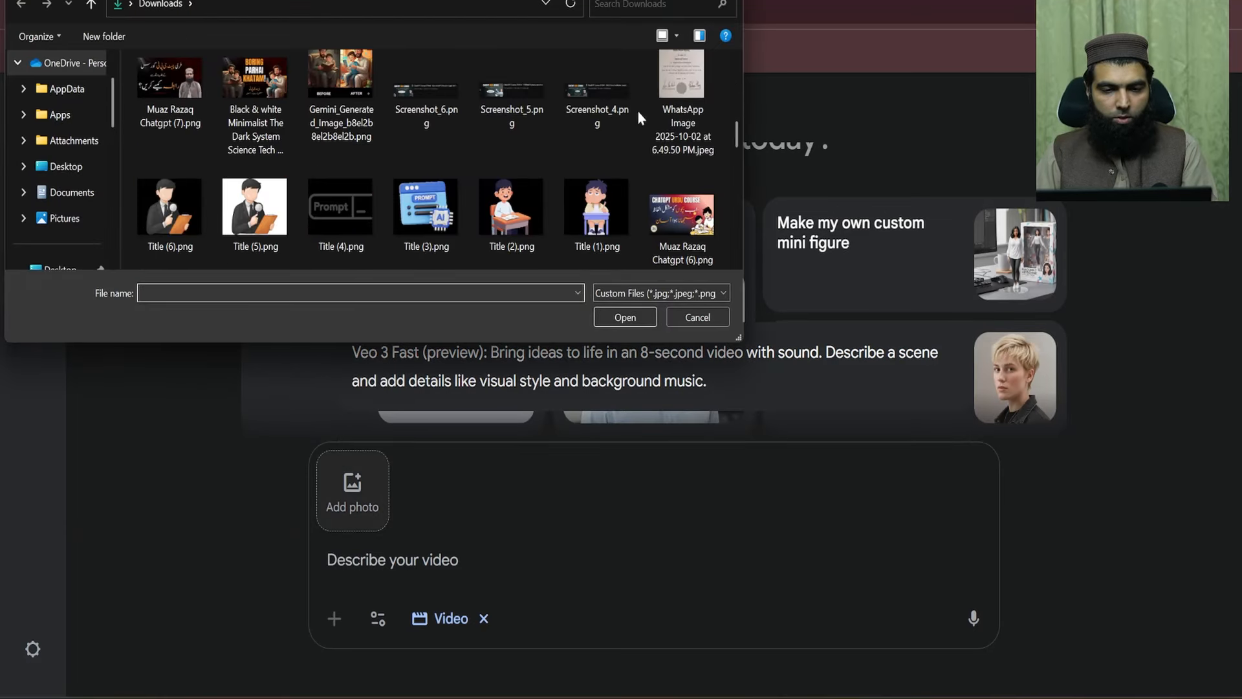
pyautogui.doubleClick(592, 207)
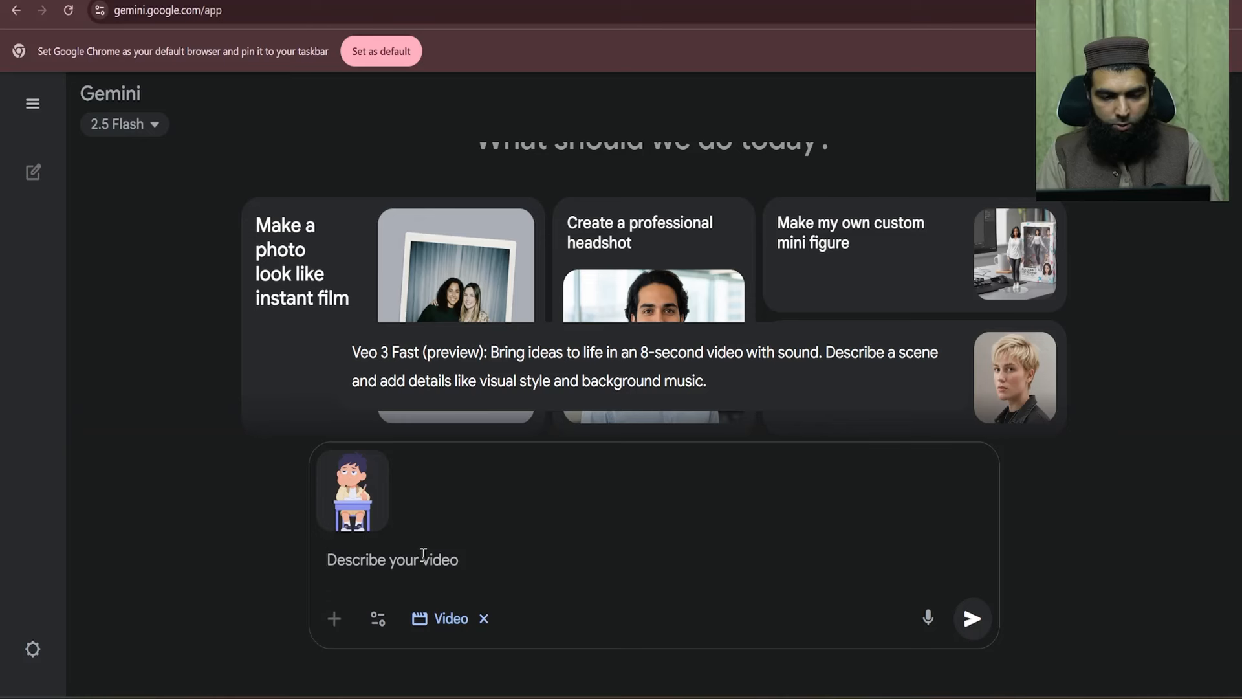
# - Describe the boy turning from sad to laughing in a pleasant mood near an autumn tree
pyautogui.write('The B')
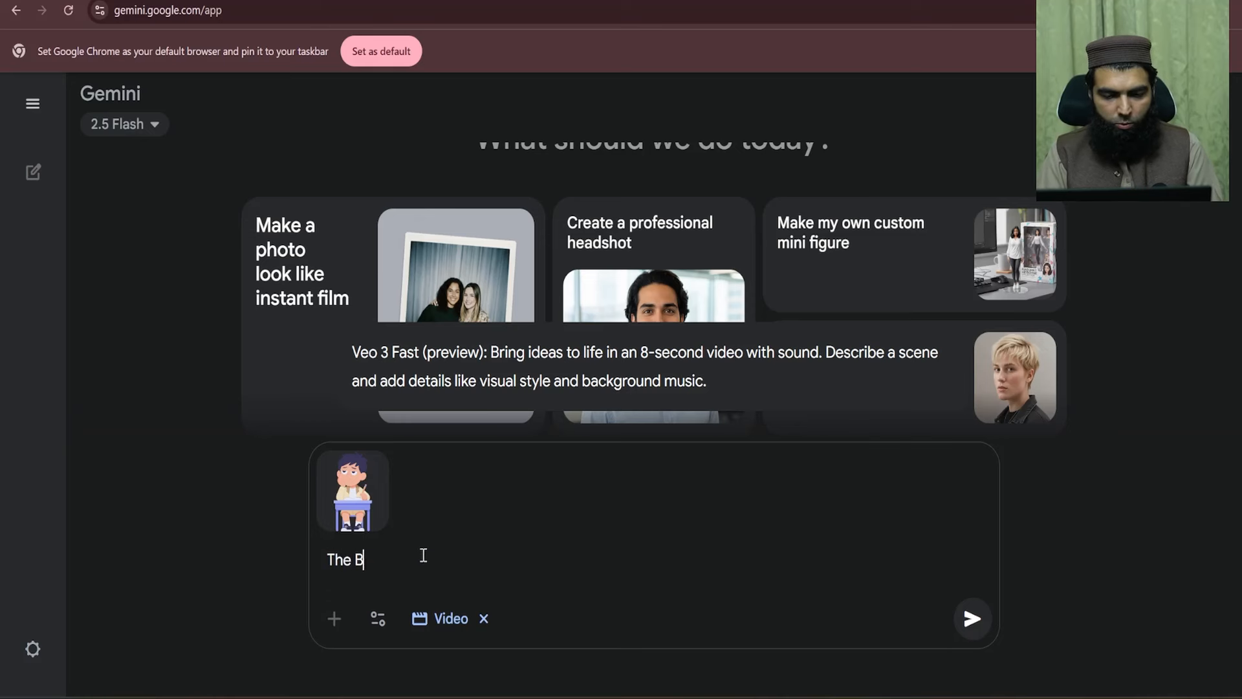
pyautogui.write('oy turns')
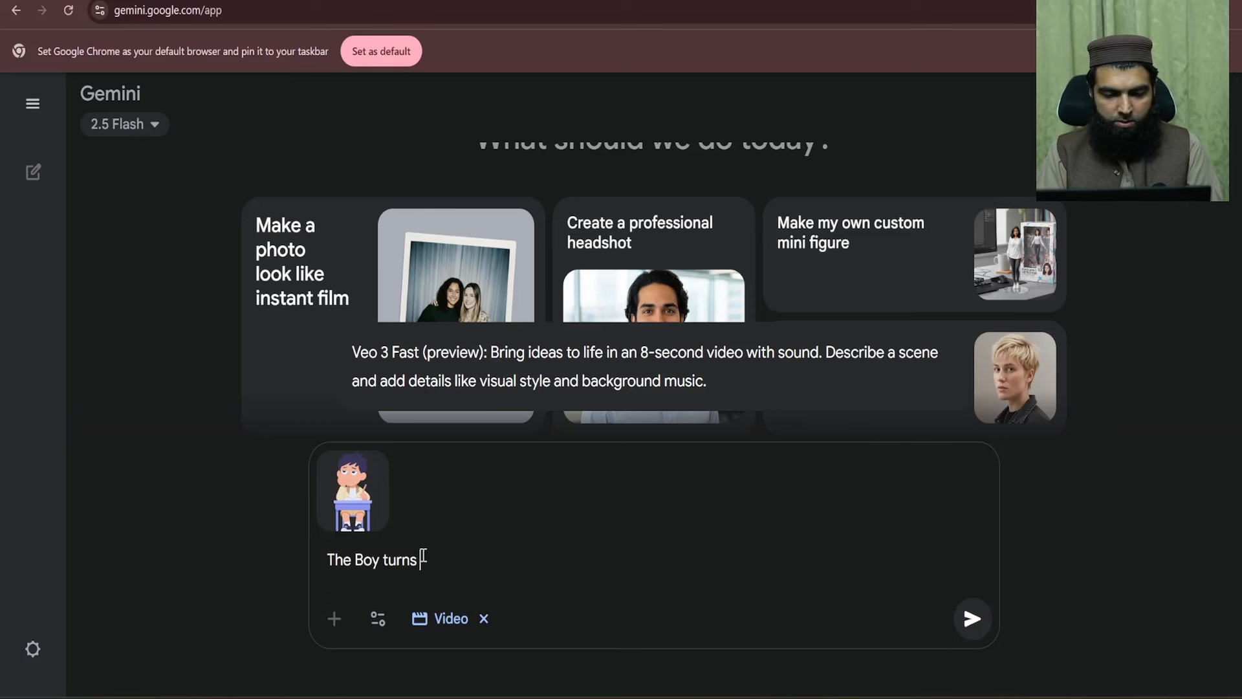
pyautogui.write(' his face from Sad to ')
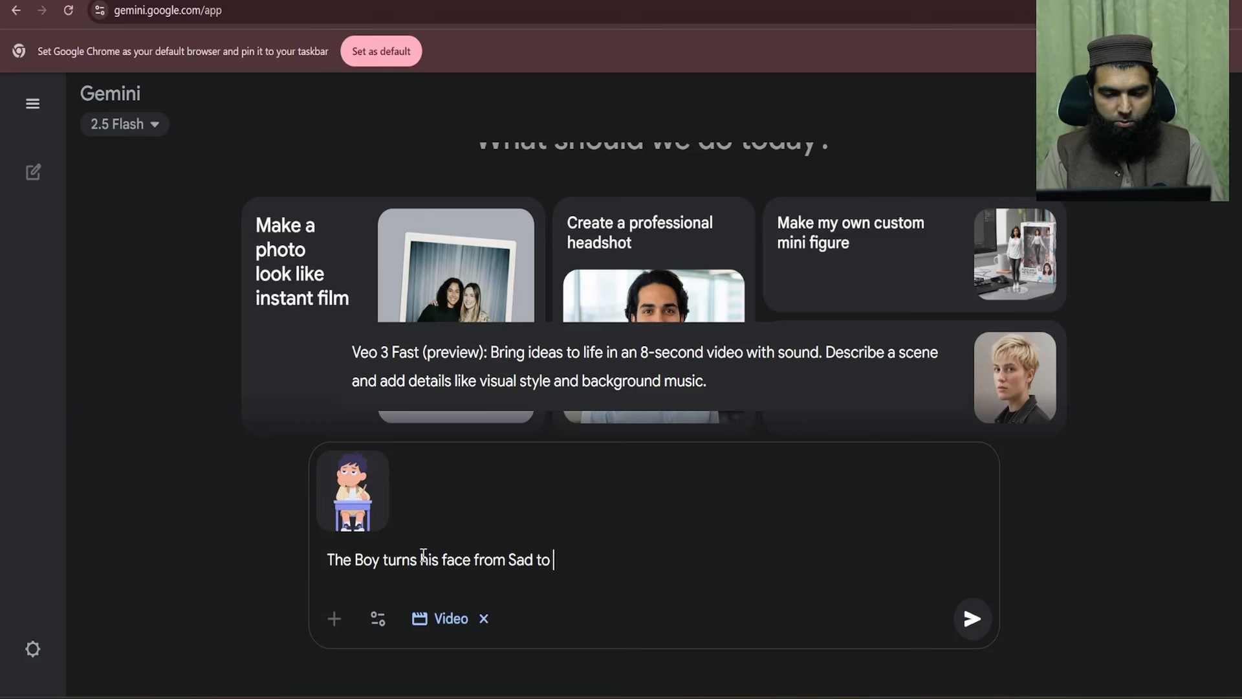
pyautogui.write('Laughing in')
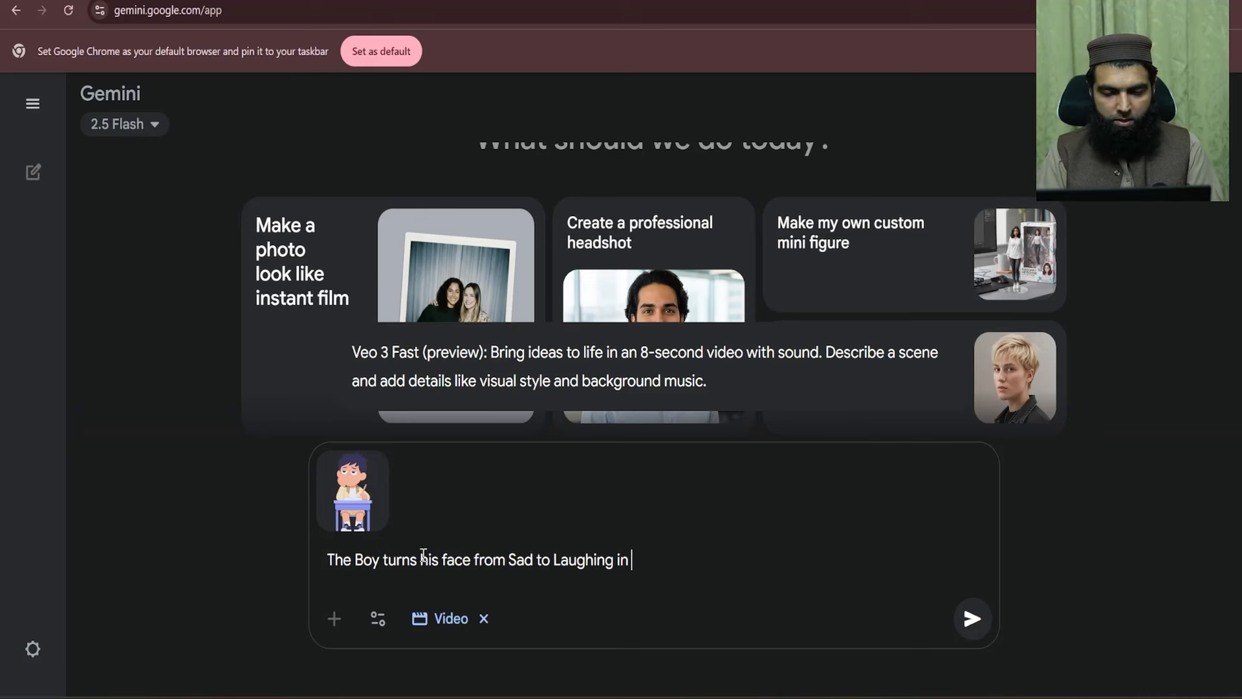
pyautogui.write(' a Plea')
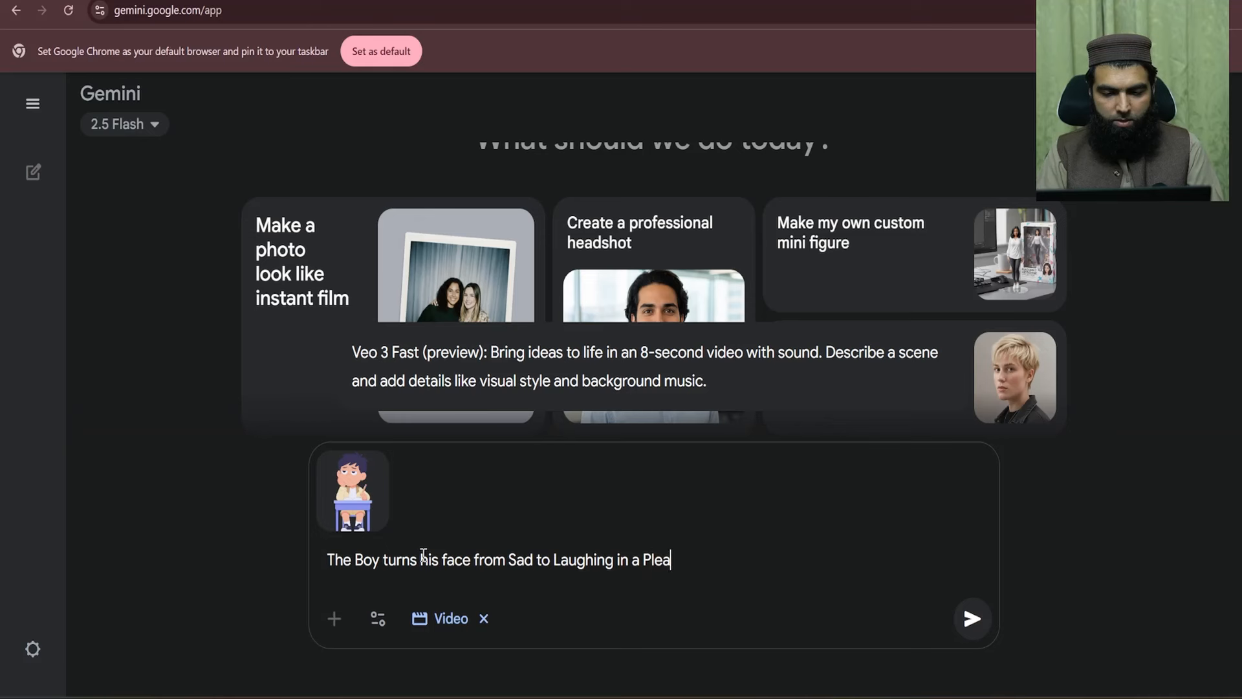
pyautogui.write('sent Mood. He is sitting')
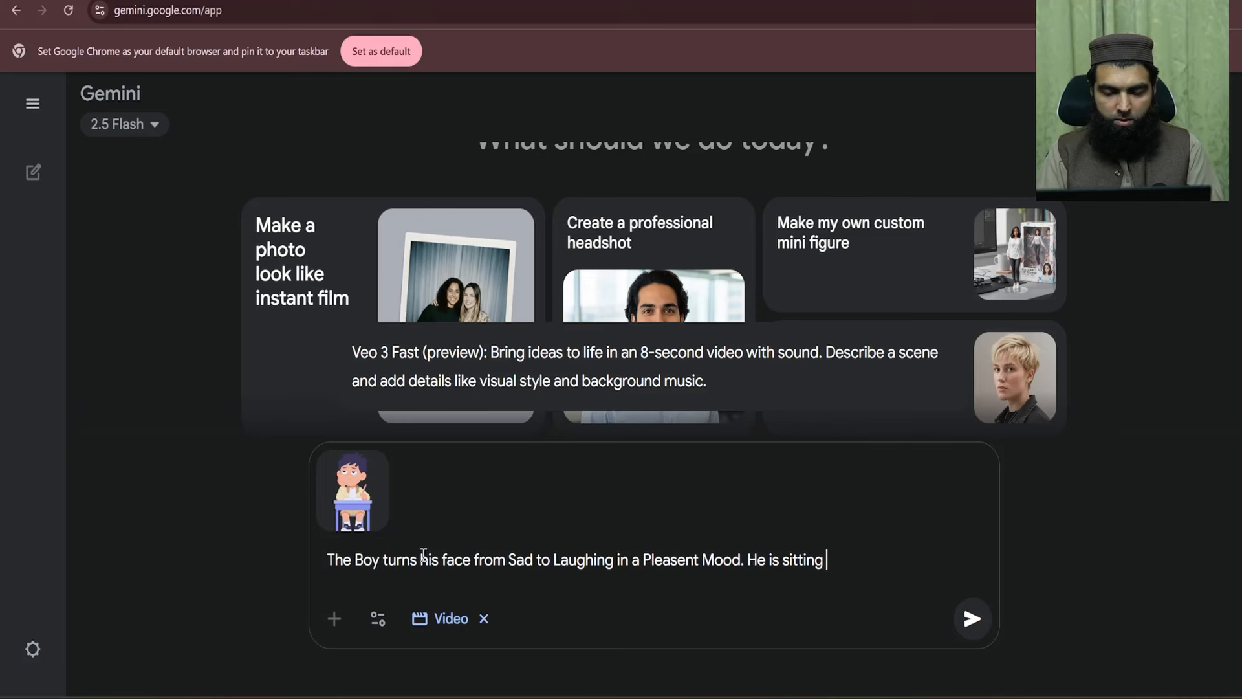
pyautogui.write('near A')
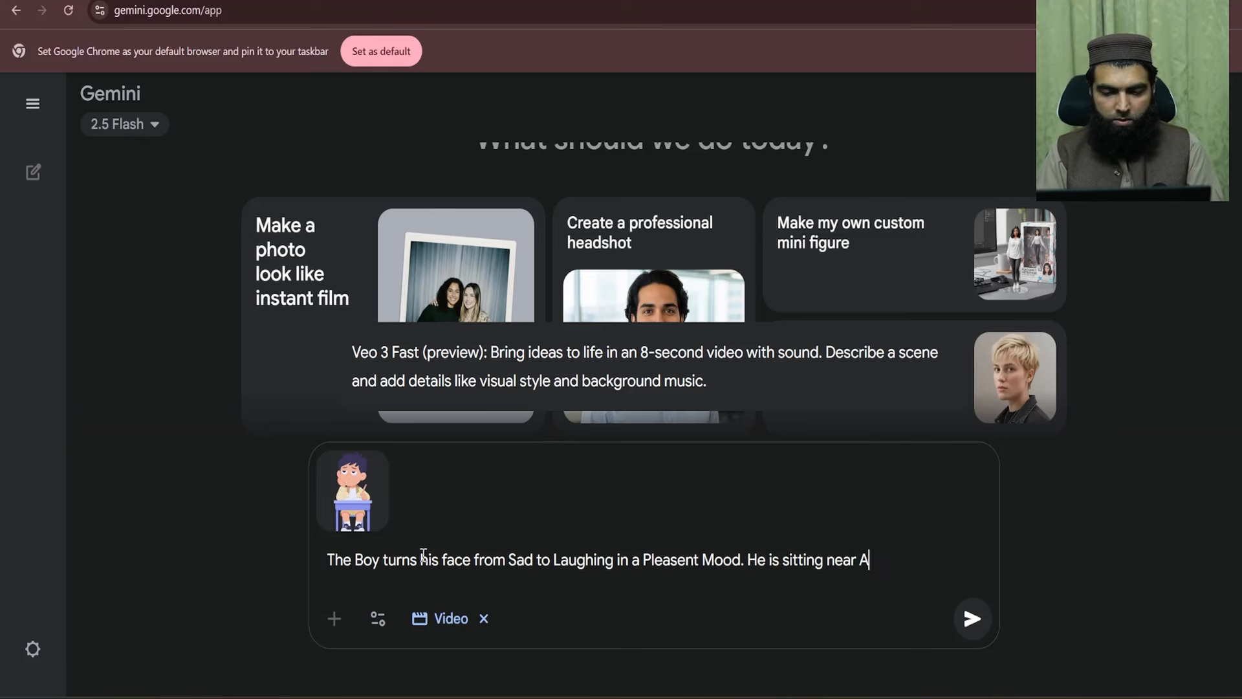
pyautogui.write('utumn tree')
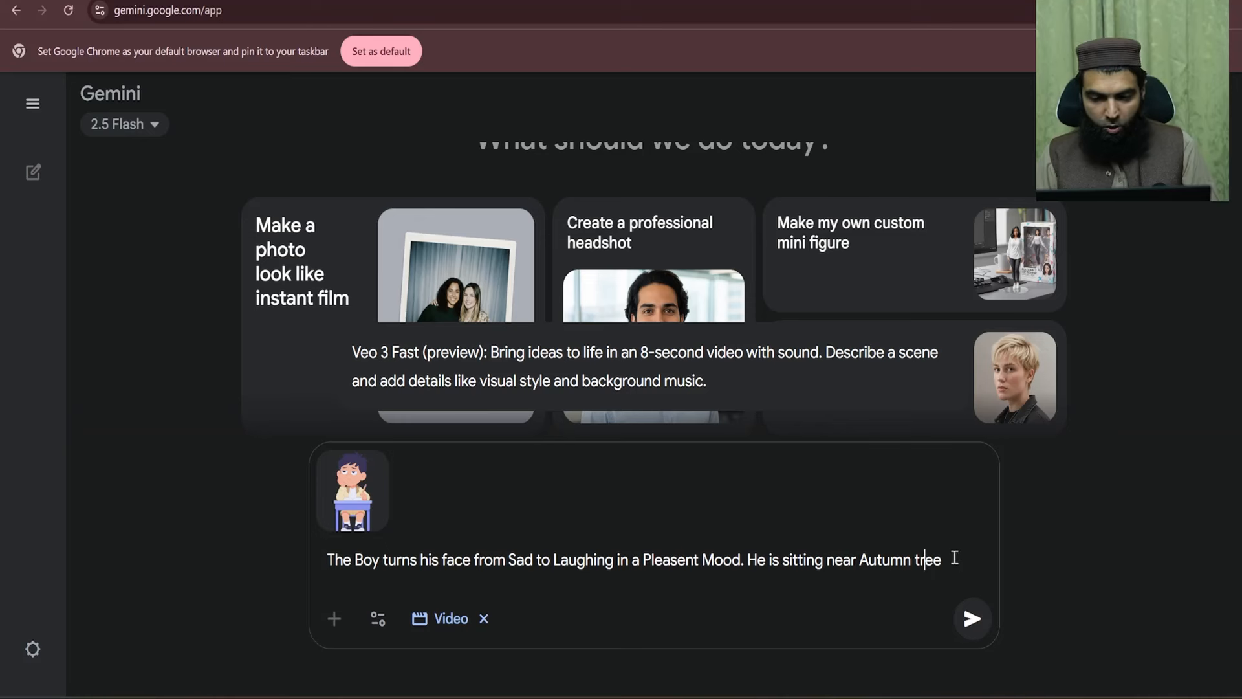
pyautogui.moveTo(954, 558); pyautogui.dragTo(327, 562)
pyautogui.click(614, 559)
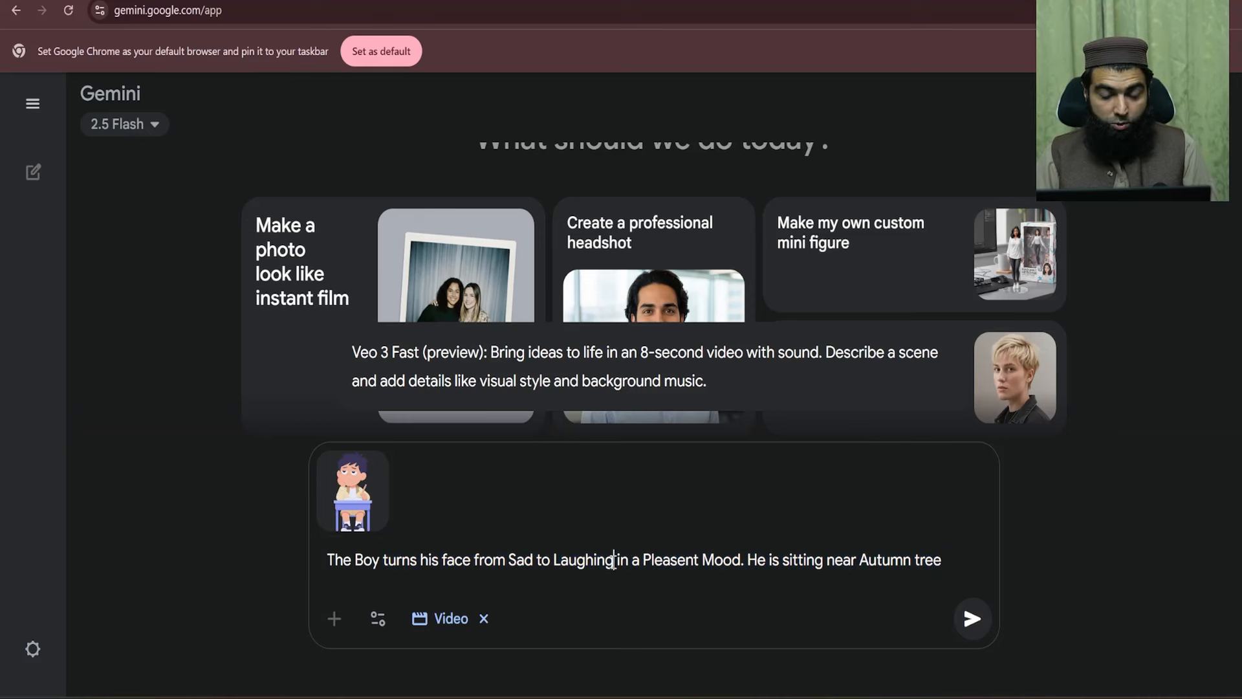
pyautogui.moveTo(952, 558); pyautogui.dragTo(309, 567)
pyautogui.click(474, 560)
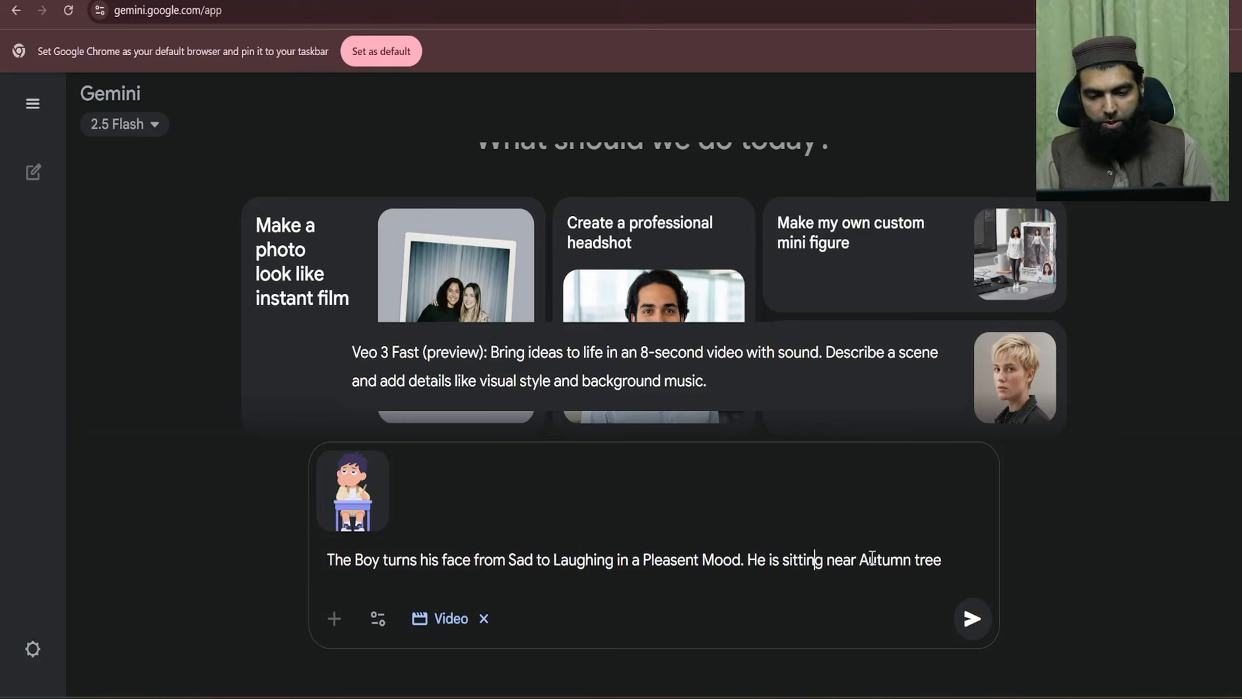
pyautogui.click(943, 561)
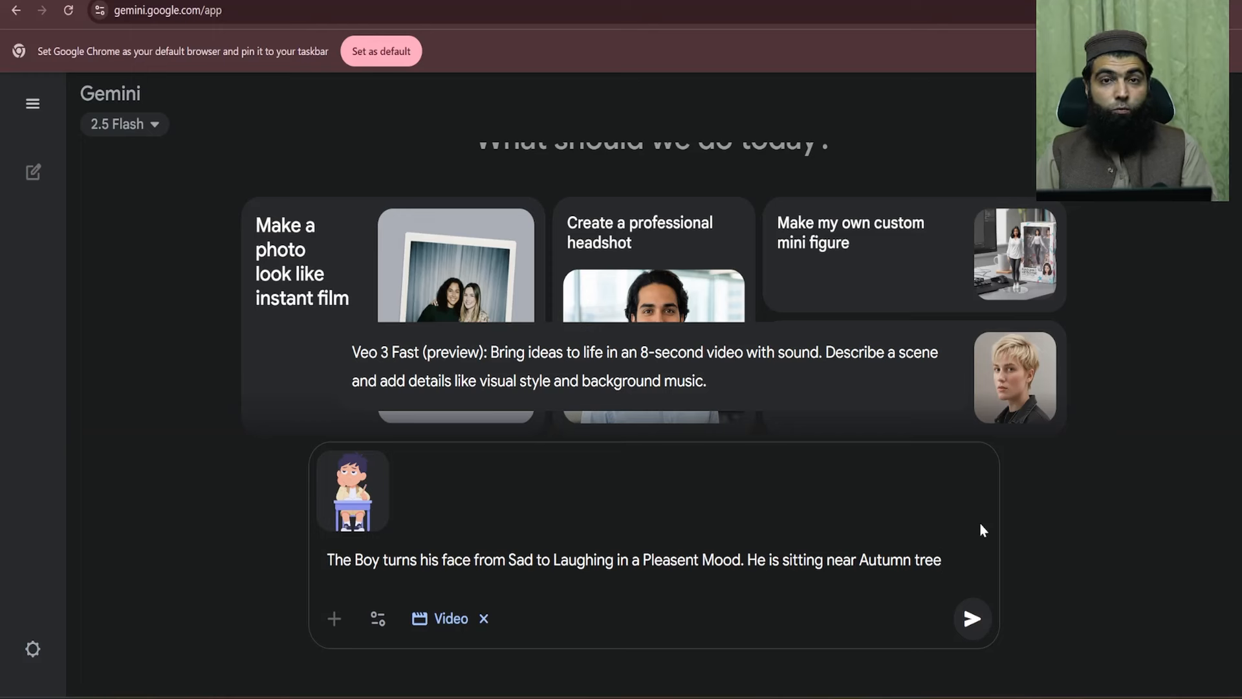
# - Submit the video prompt and replay the generated Veo video of the laughing boy
pyautogui.click(981, 622)
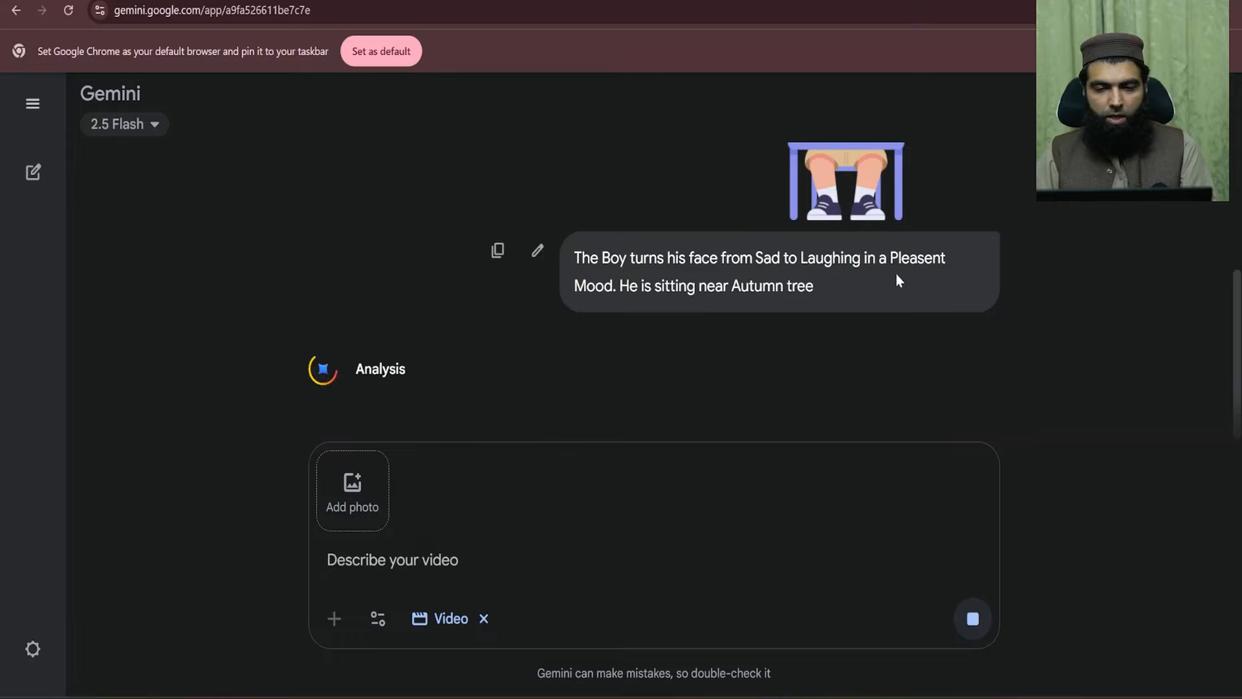
pyautogui.moveTo(357, 250); pyautogui.dragTo(397, 280)
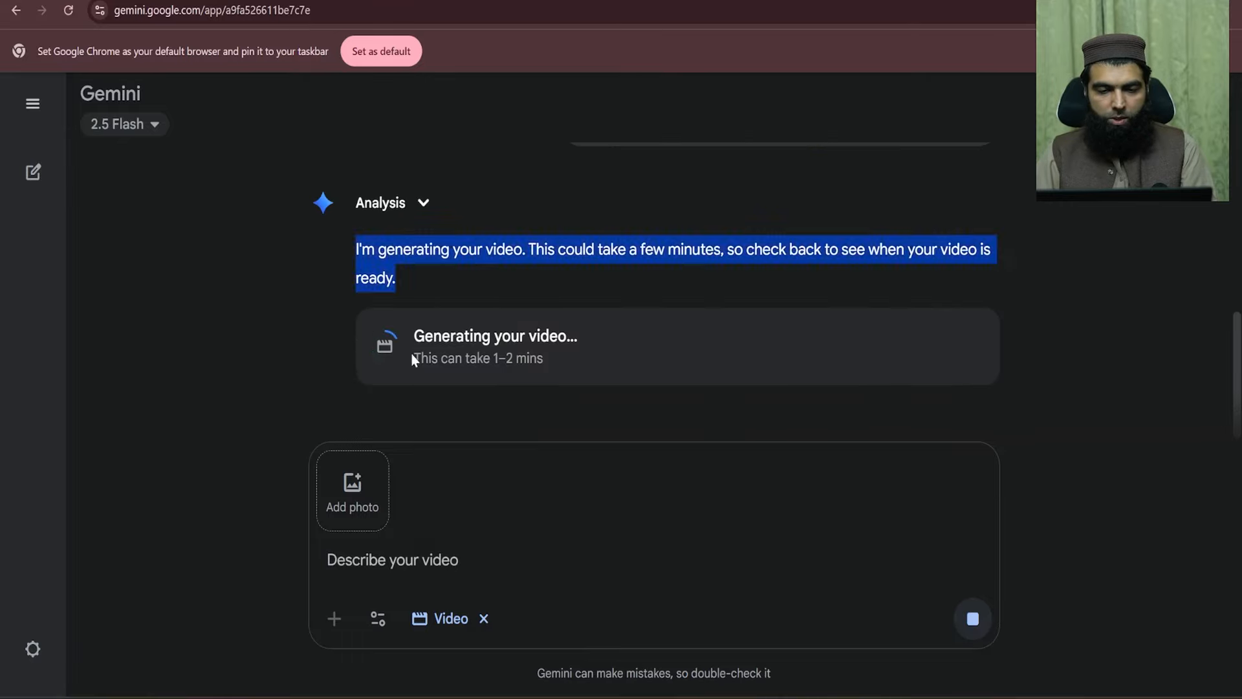
pyautogui.click(414, 360)
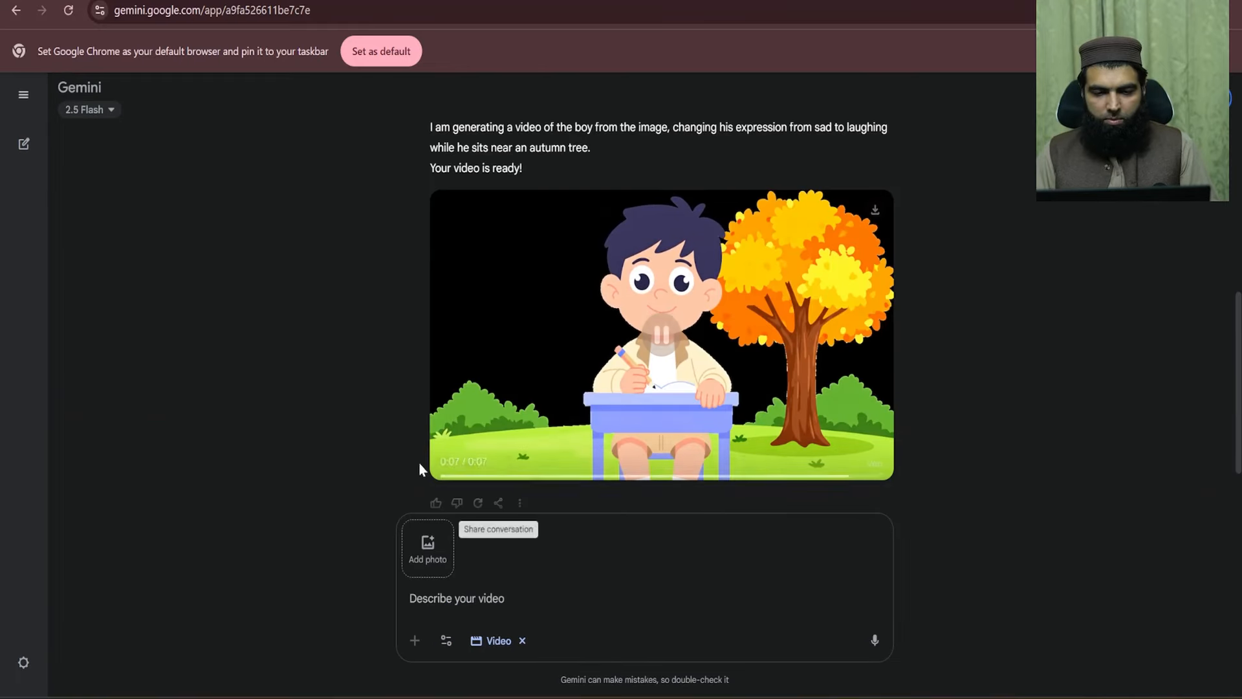
pyautogui.click(441, 473)
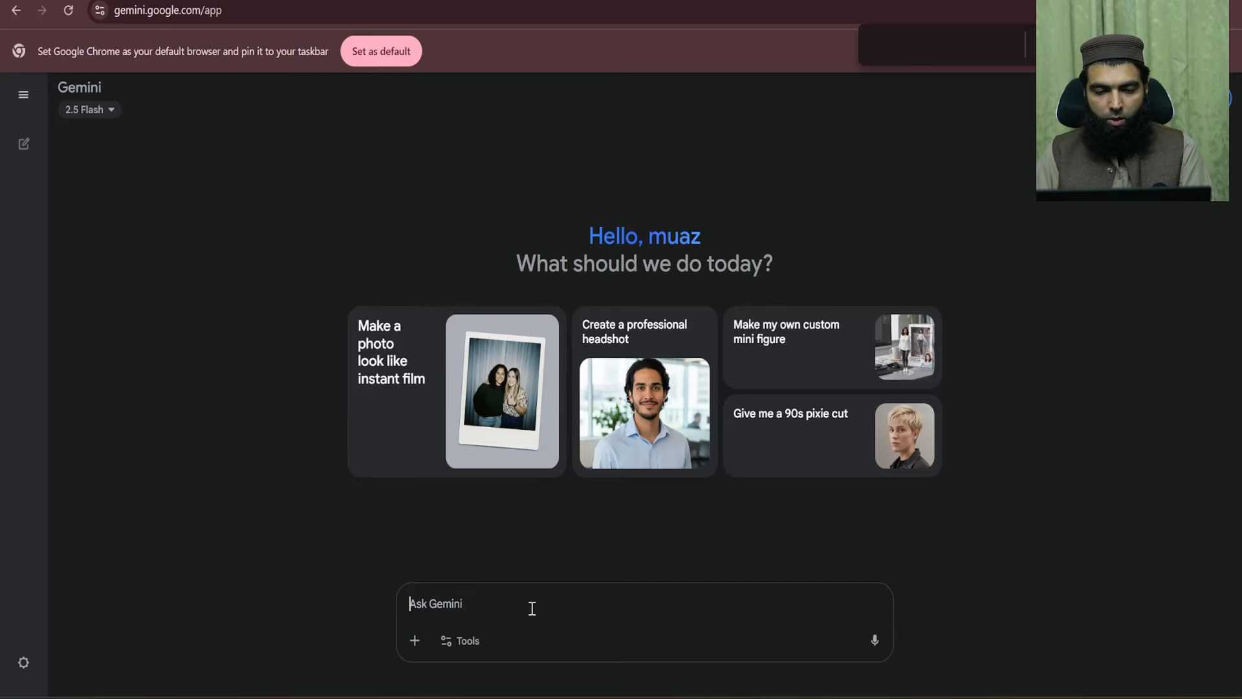
# - Switch to Create images and type 'A young boy standing outside Faisal Mosque Islamabad, Looking with curiosity towards the Sky'
pyautogui.click(479, 647)
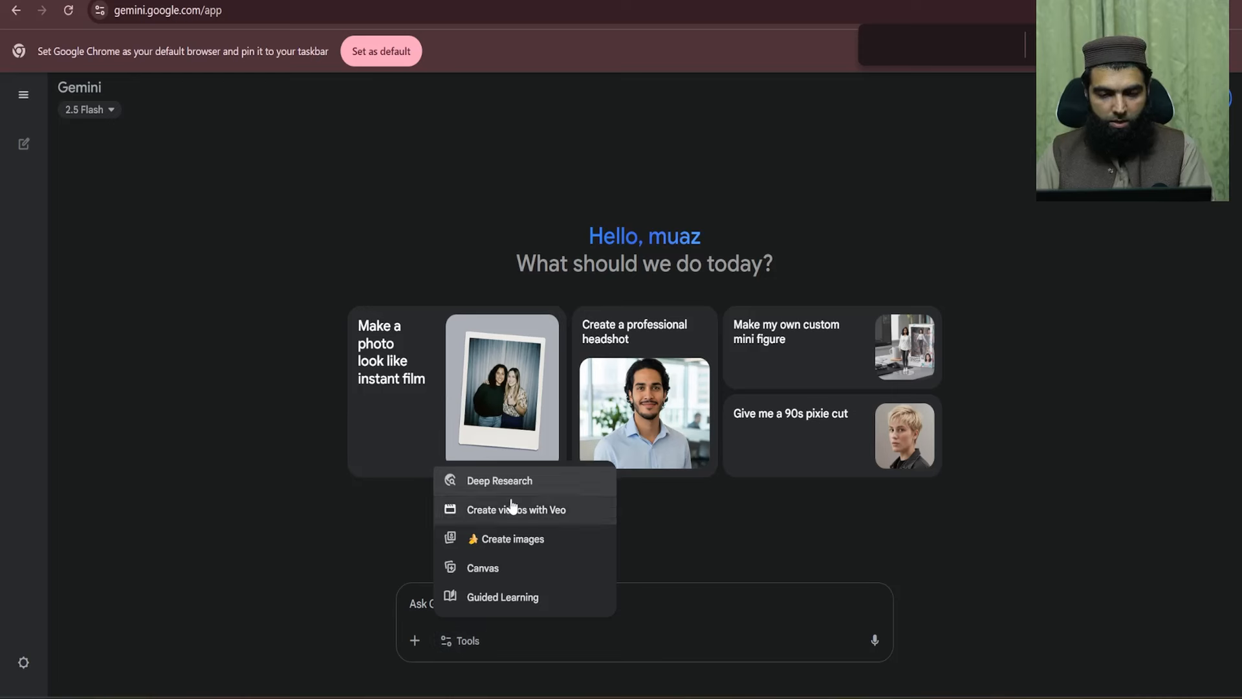
pyautogui.click(511, 538)
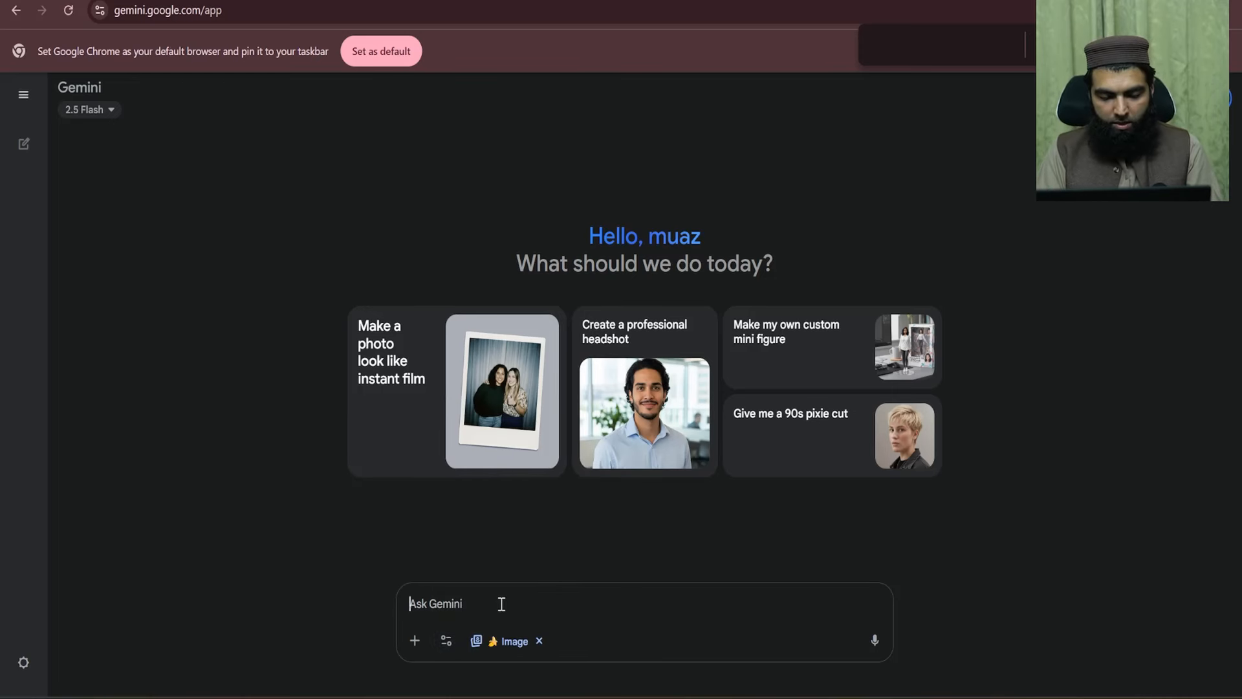
pyautogui.write('A')
pyautogui.press('BackSpace')
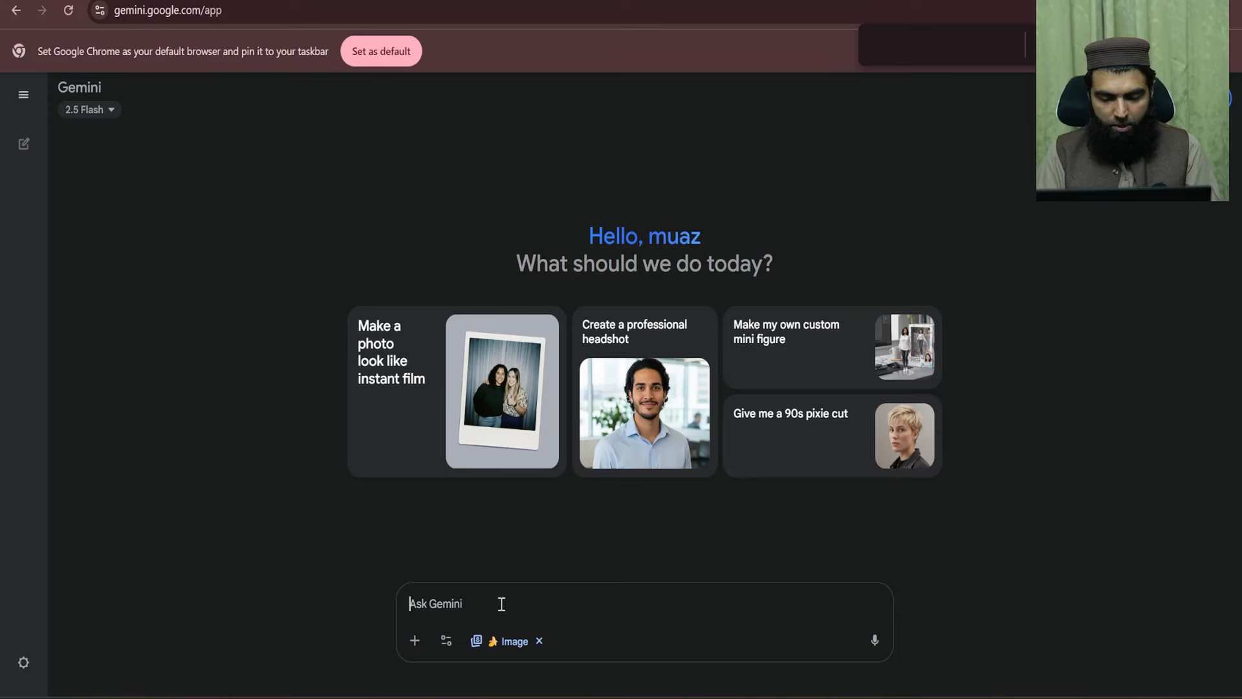
pyautogui.write('A')
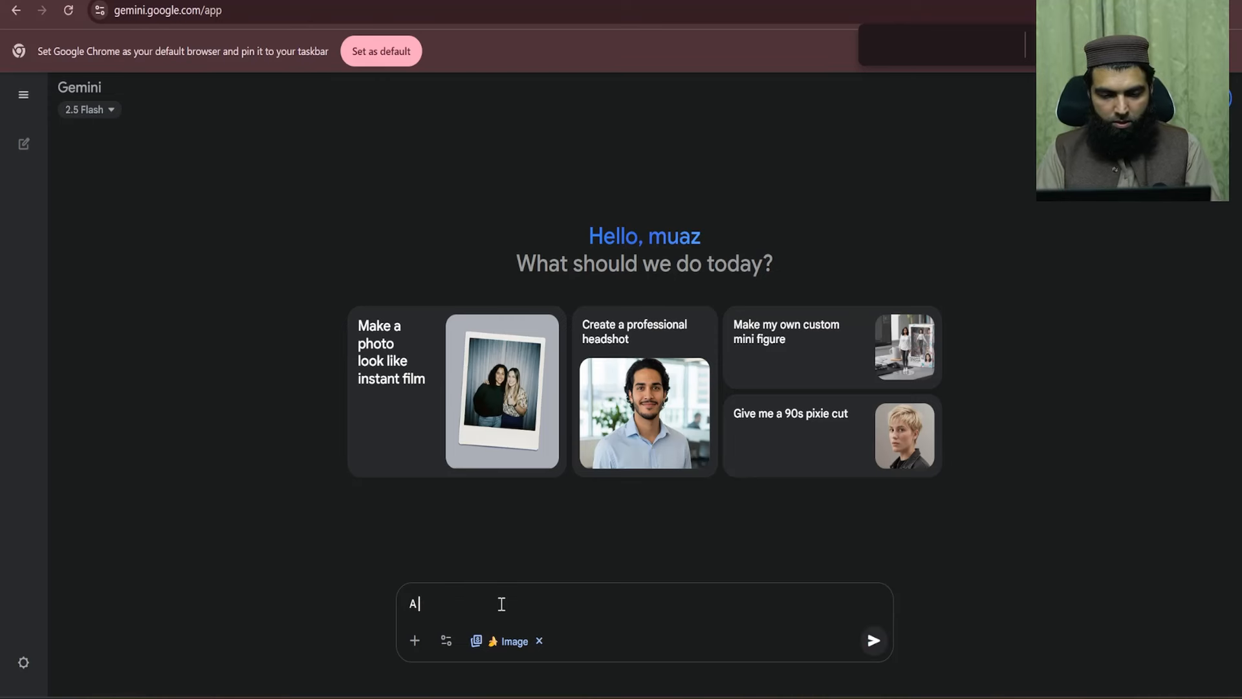
pyautogui.write(' b')
pyautogui.press('BackSpace')
pyautogui.write('youn')
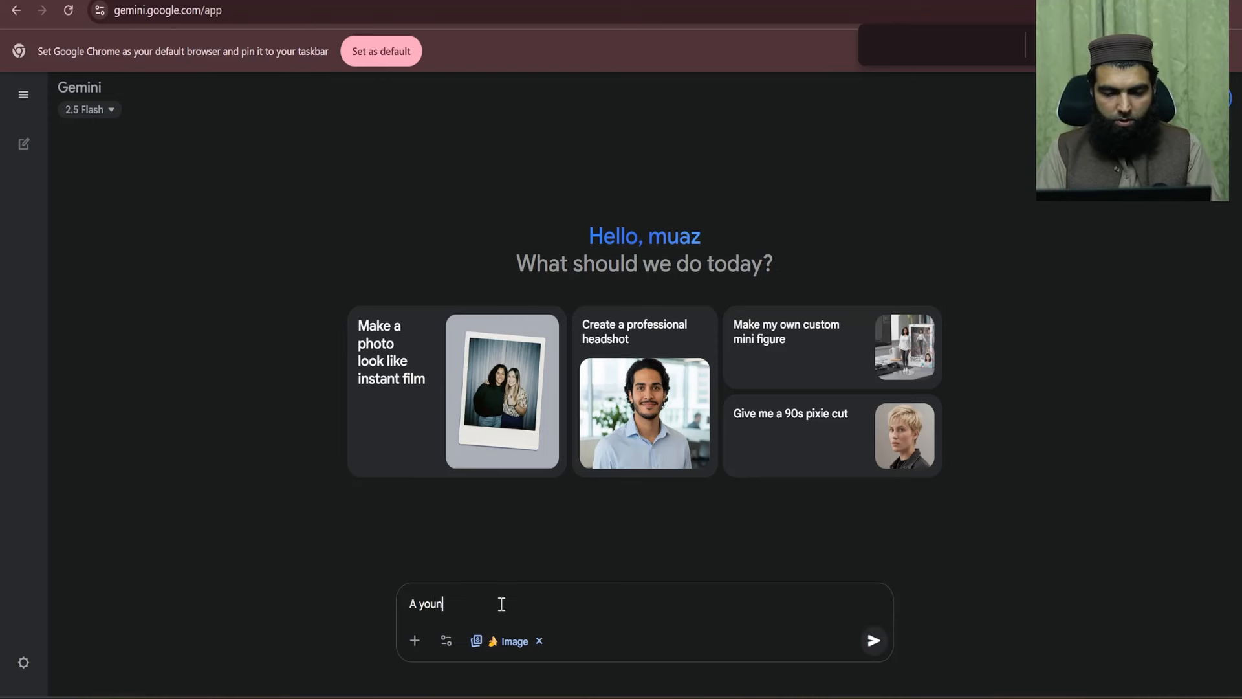
pyautogui.write('g boy stan')
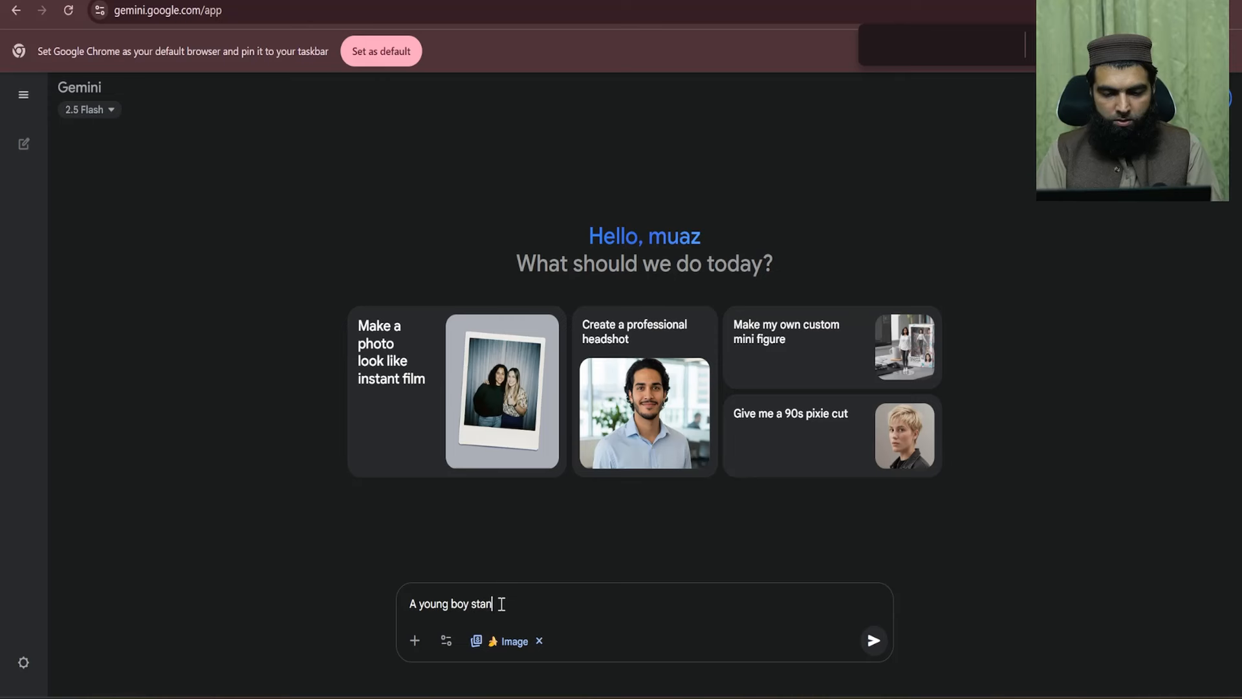
pyautogui.write('ding outside')
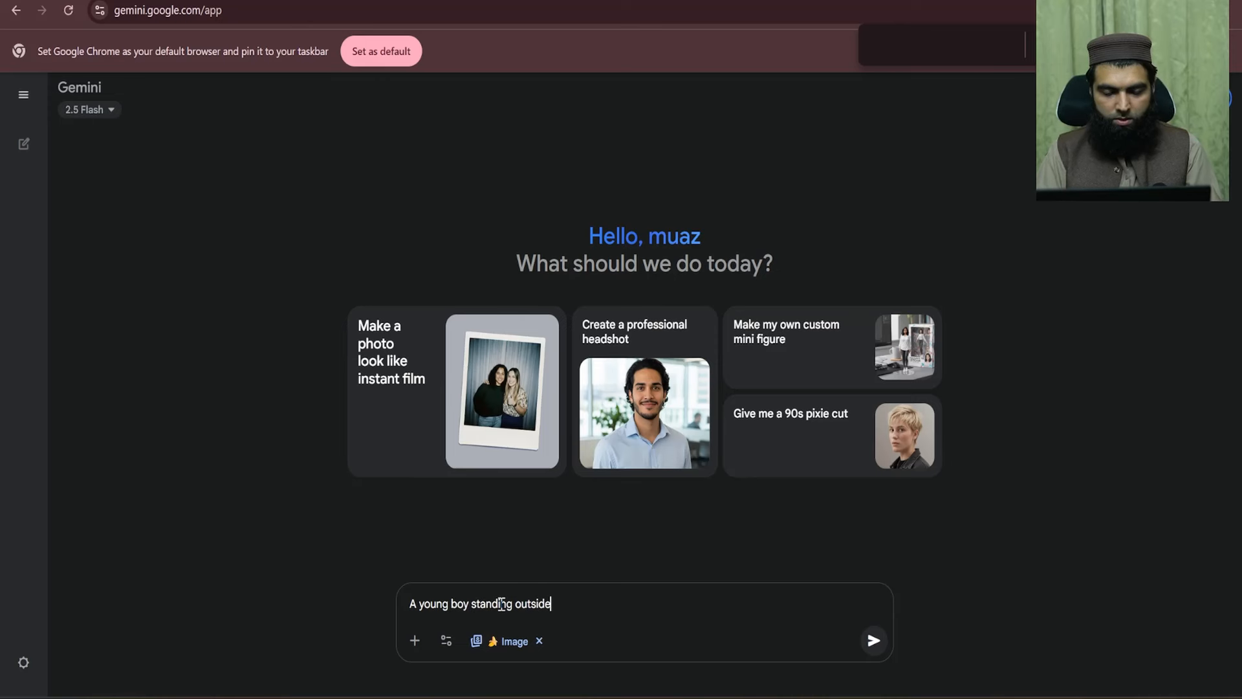
pyautogui.write(' Daisal Mosque ')
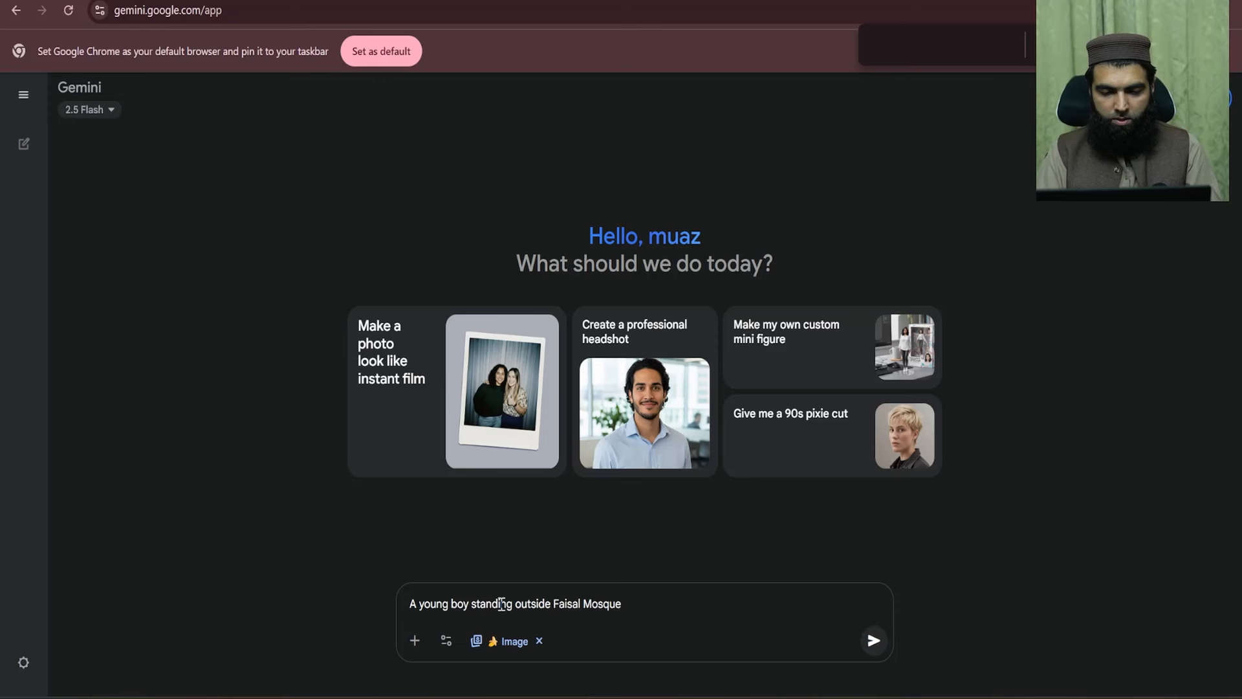
pyautogui.write('Islamabad')
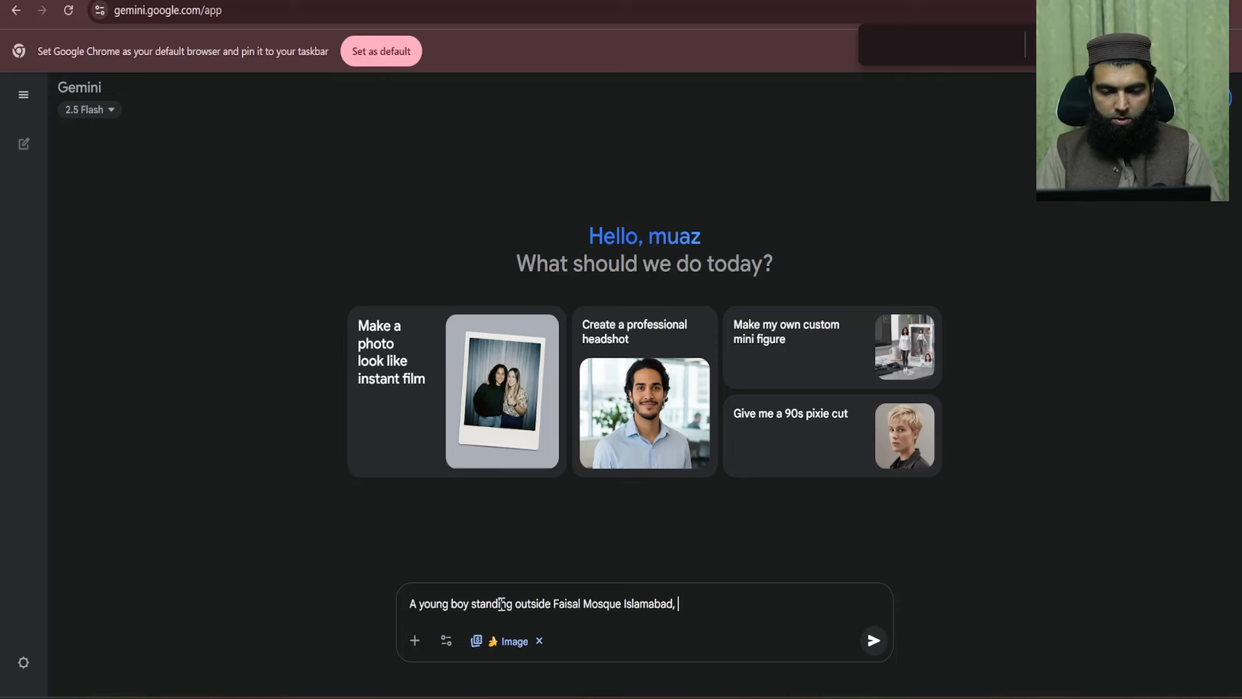
pyautogui.write(', Looking wit')
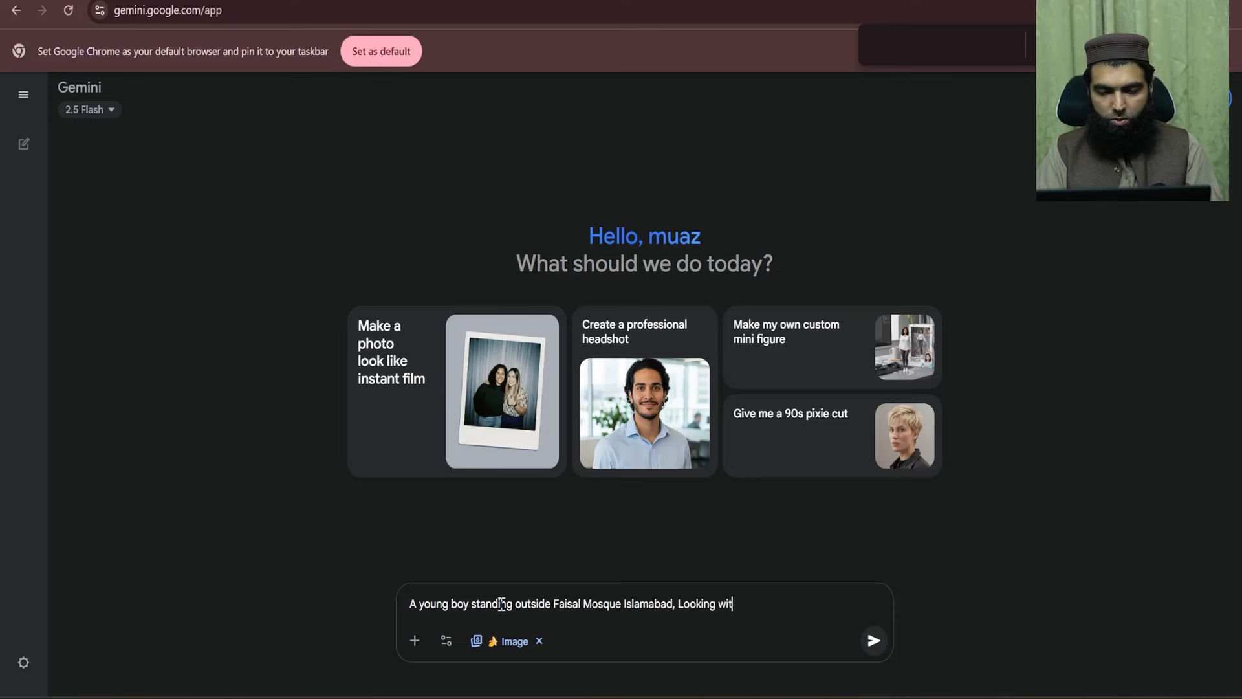
pyautogui.write('h curiosit')
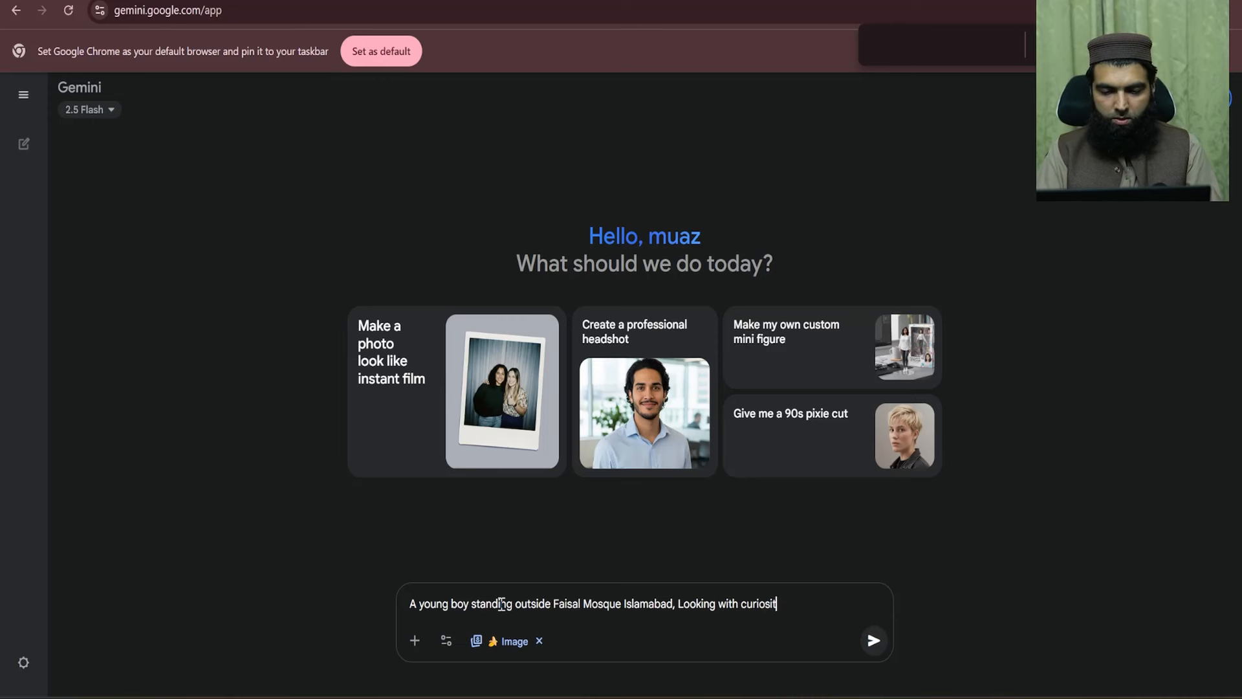
pyautogui.write('y towards t')
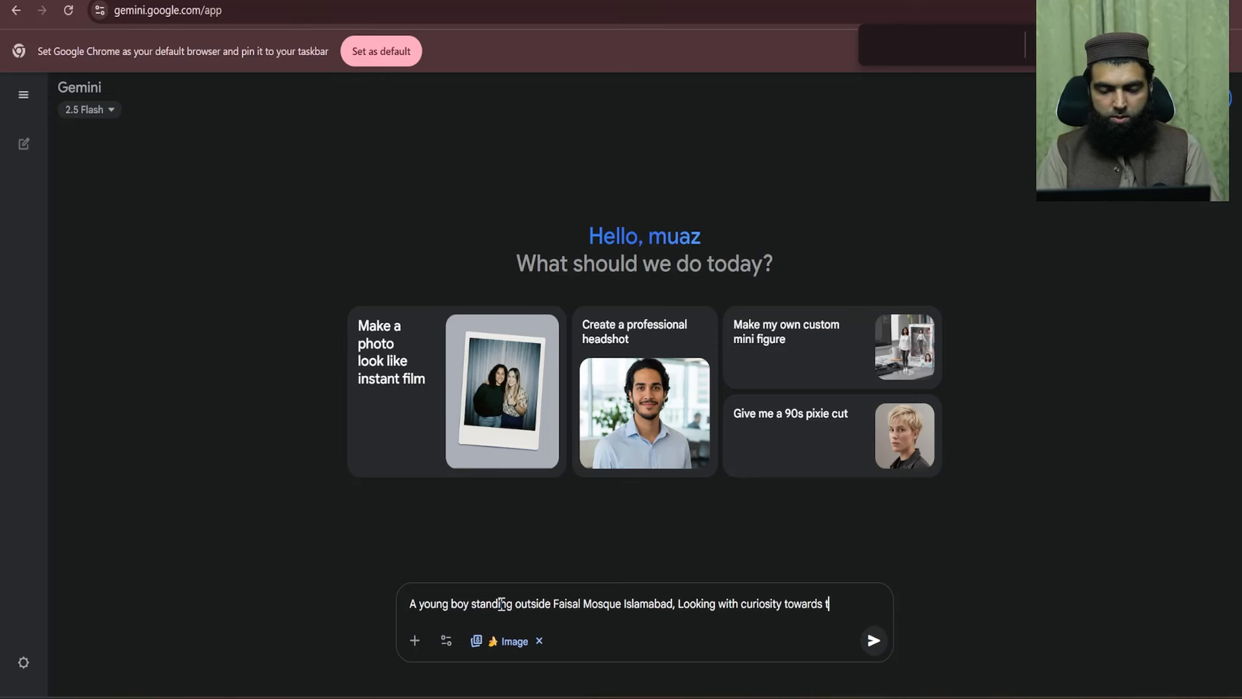
pyautogui.write('he Sky')
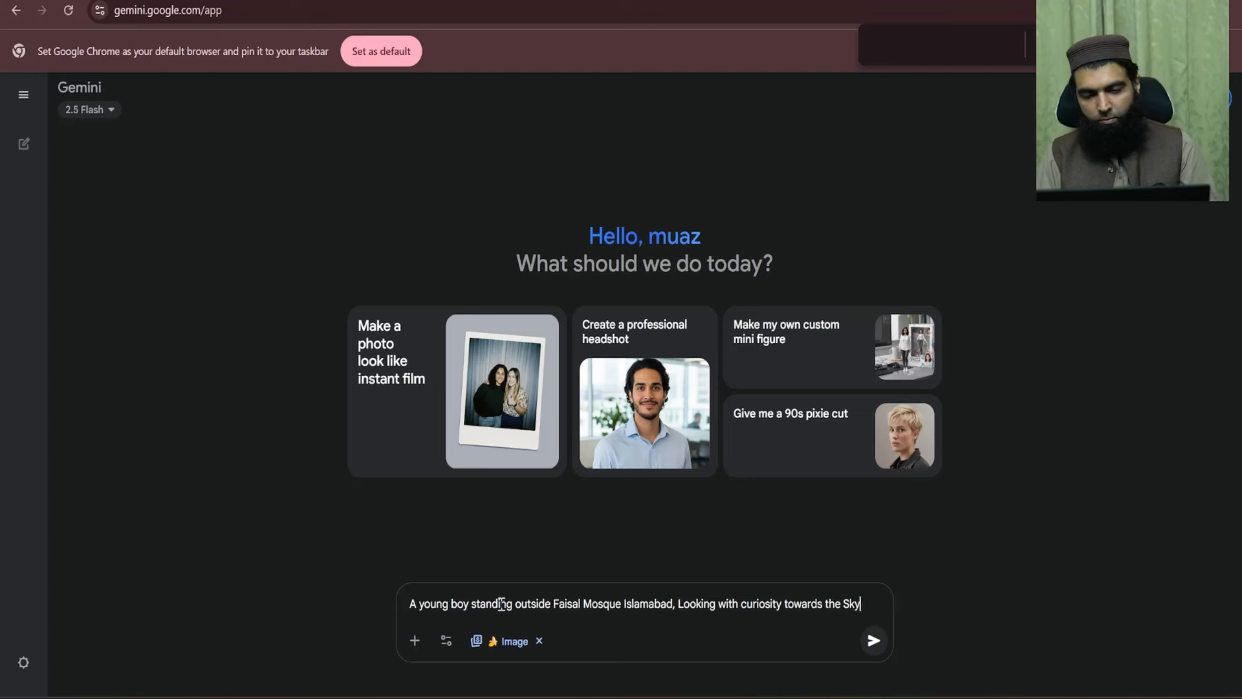
# - Send the Faisal Mosque prompt and view the generated boy photo enlarged
pyautogui.press('Return')
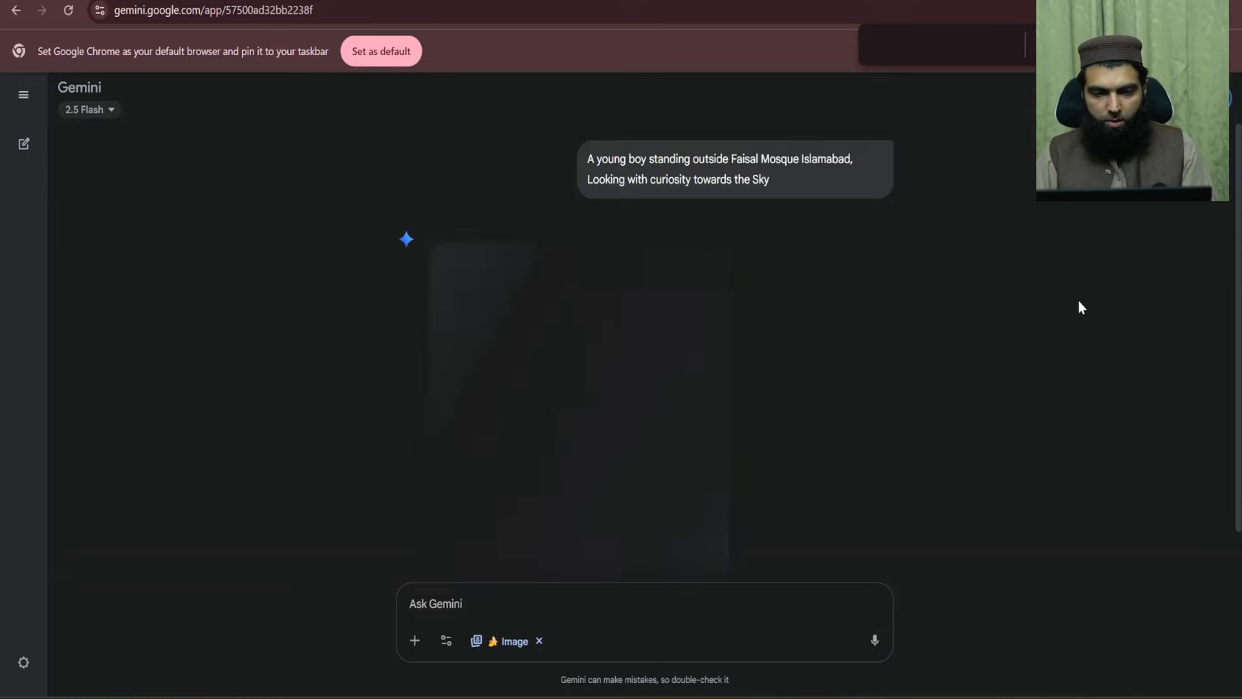
pyautogui.click(561, 396)
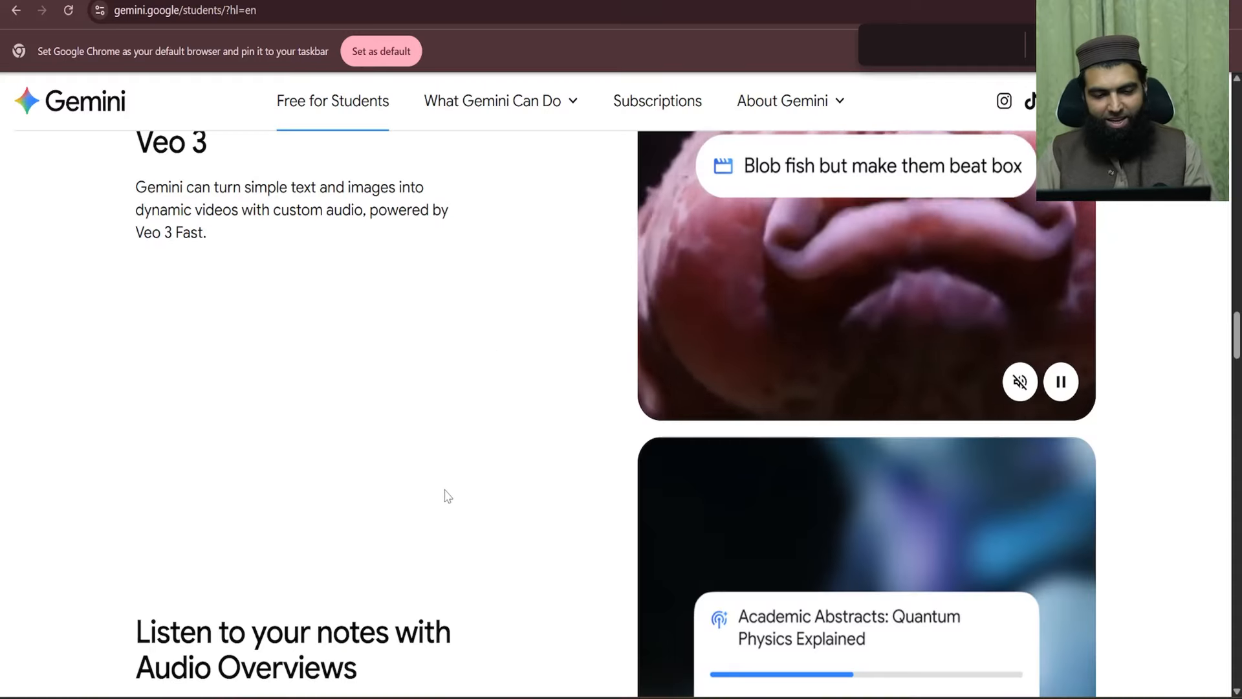
# - Scroll the students page down and highlight the Audio Overviews heading
pyautogui.scroll(-3, 444, 493)
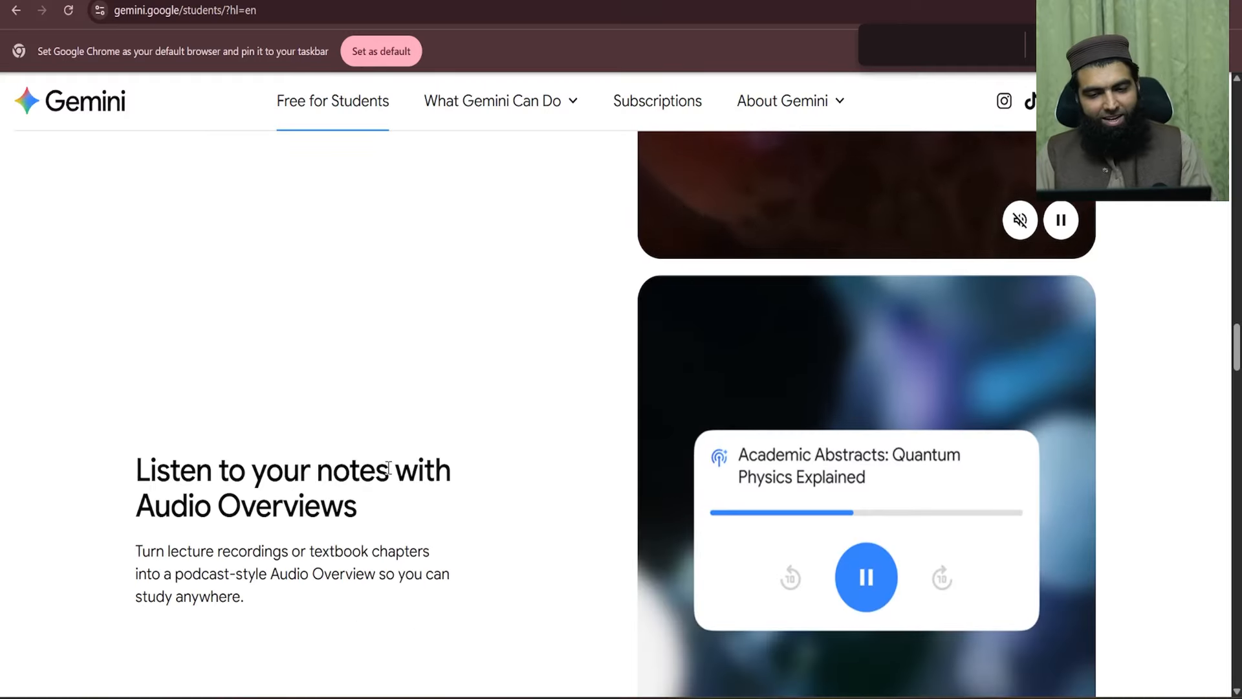
pyautogui.scroll(-1, 264, 387)
pyautogui.moveTo(263, 386); pyautogui.dragTo(401, 396)
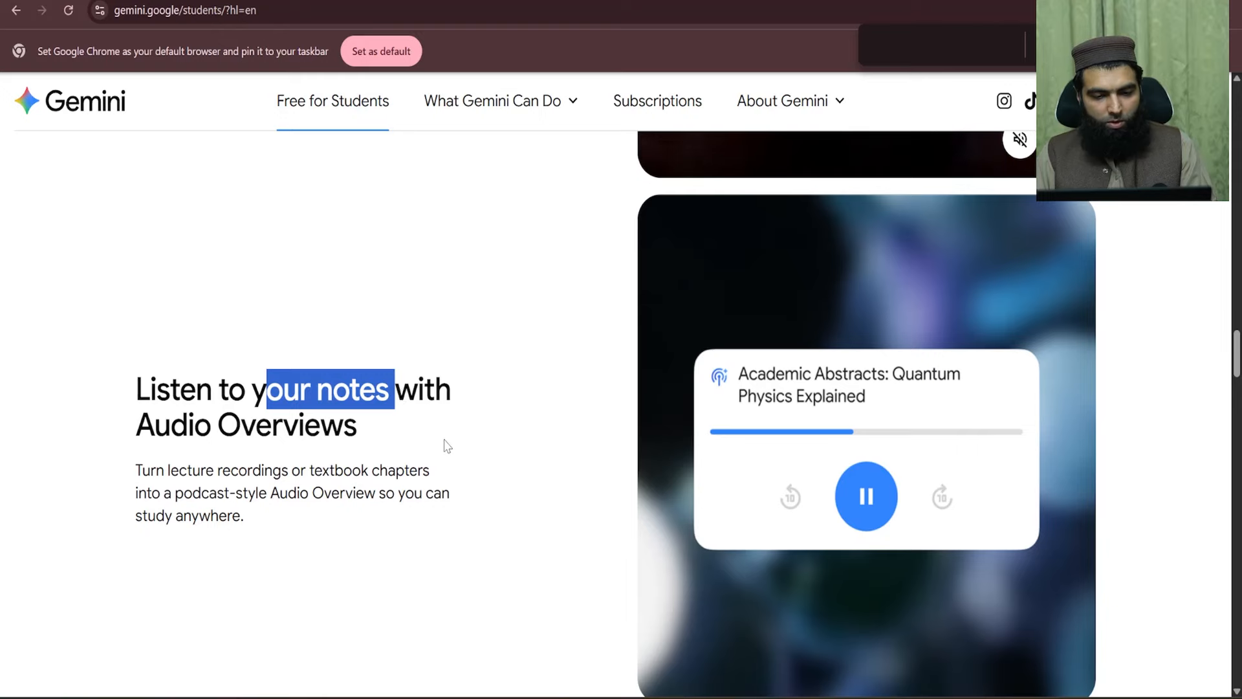
pyautogui.moveTo(435, 440); pyautogui.dragTo(127, 405)
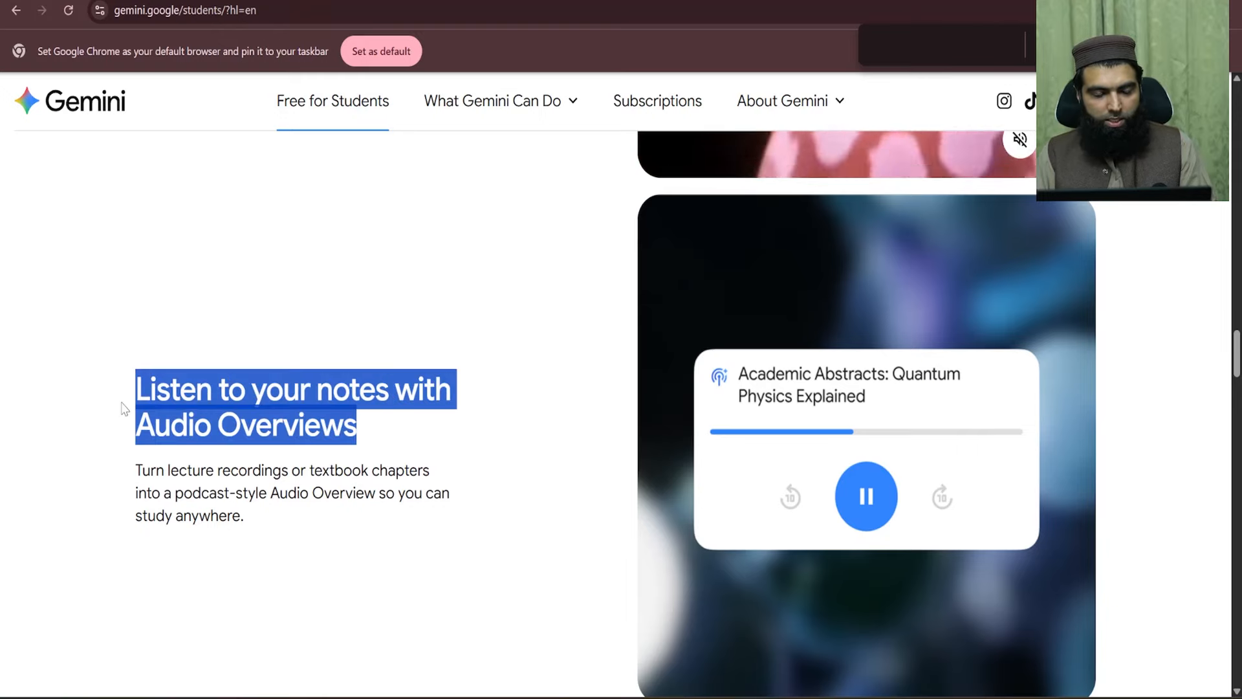
pyautogui.click(128, 405)
# - Highlight the Talk it out with Gemini Live heading and its description's first line
pyautogui.scroll(-4, 222, 484)
pyautogui.scroll(-5, 222, 484)
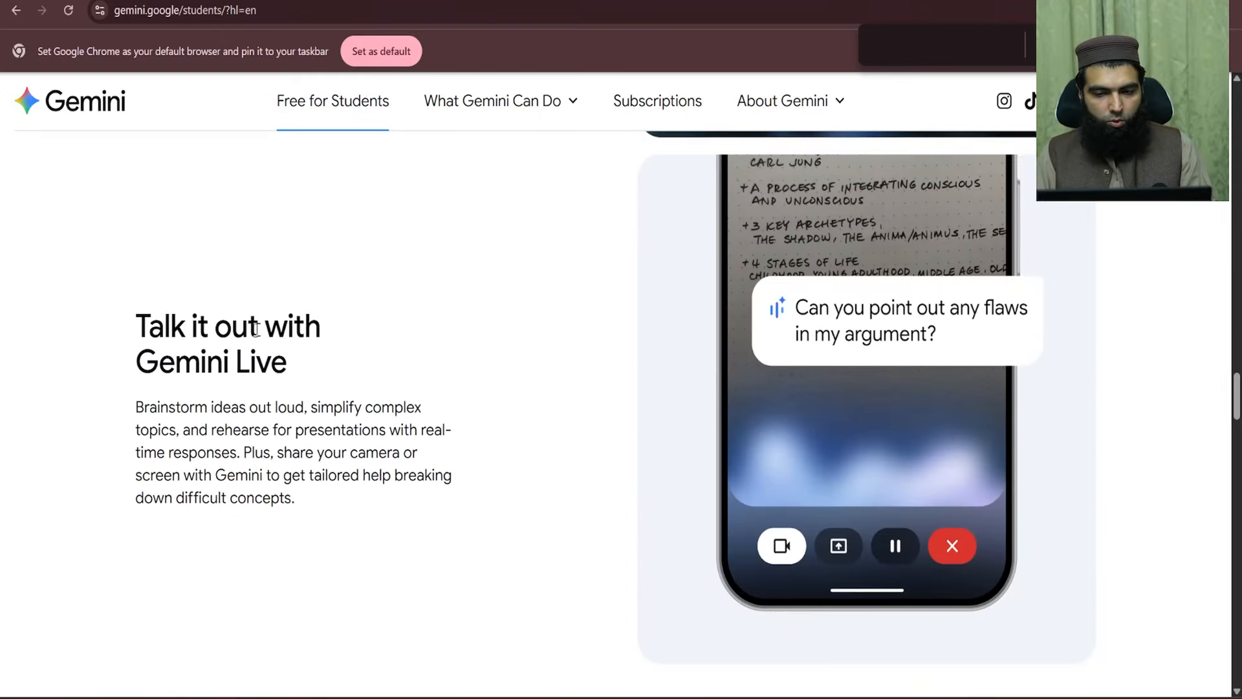
pyautogui.moveTo(164, 330); pyautogui.dragTo(324, 362)
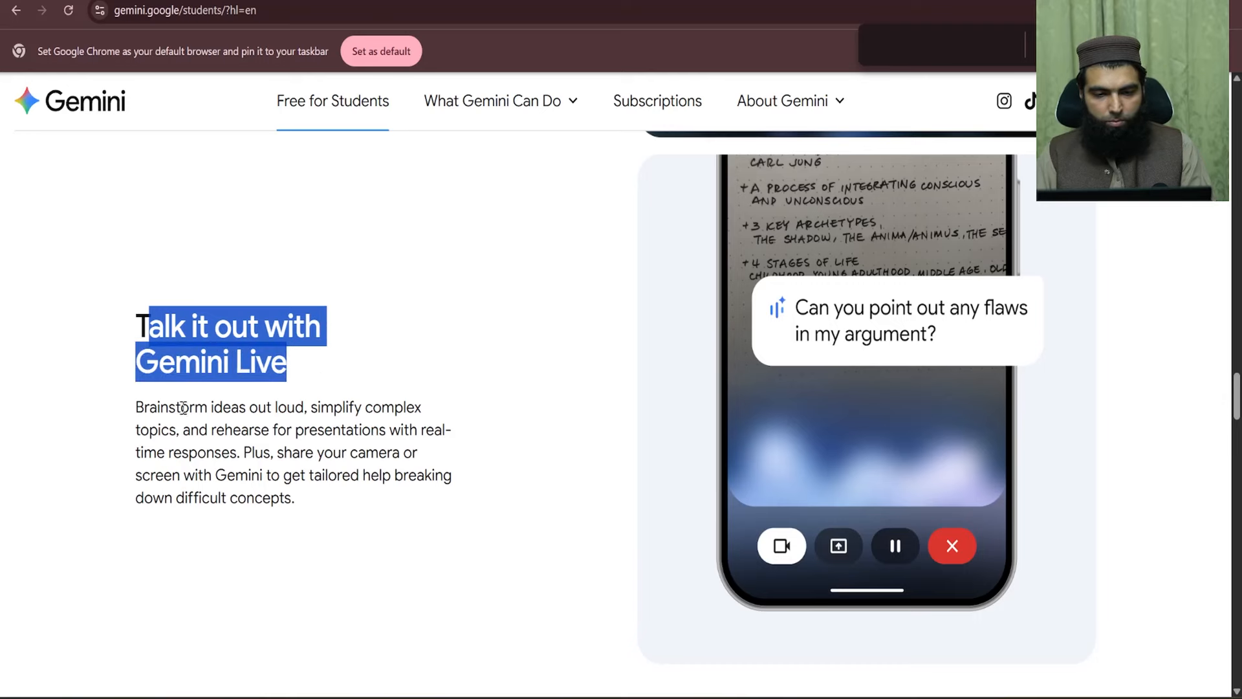
pyautogui.moveTo(183, 408); pyautogui.dragTo(419, 409)
pyautogui.click(254, 334)
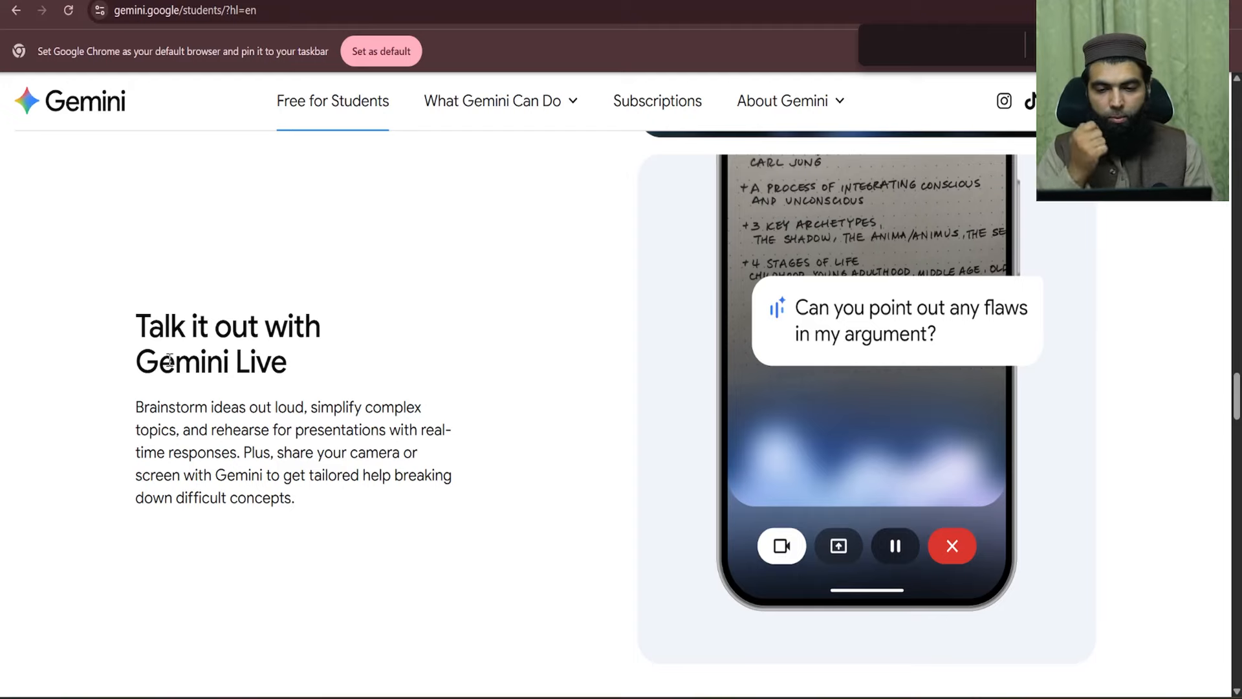
# - Return to the Gemini chat and close the enlarged Faisal Mosque image
pyautogui.scroll(-7, 177, 356)
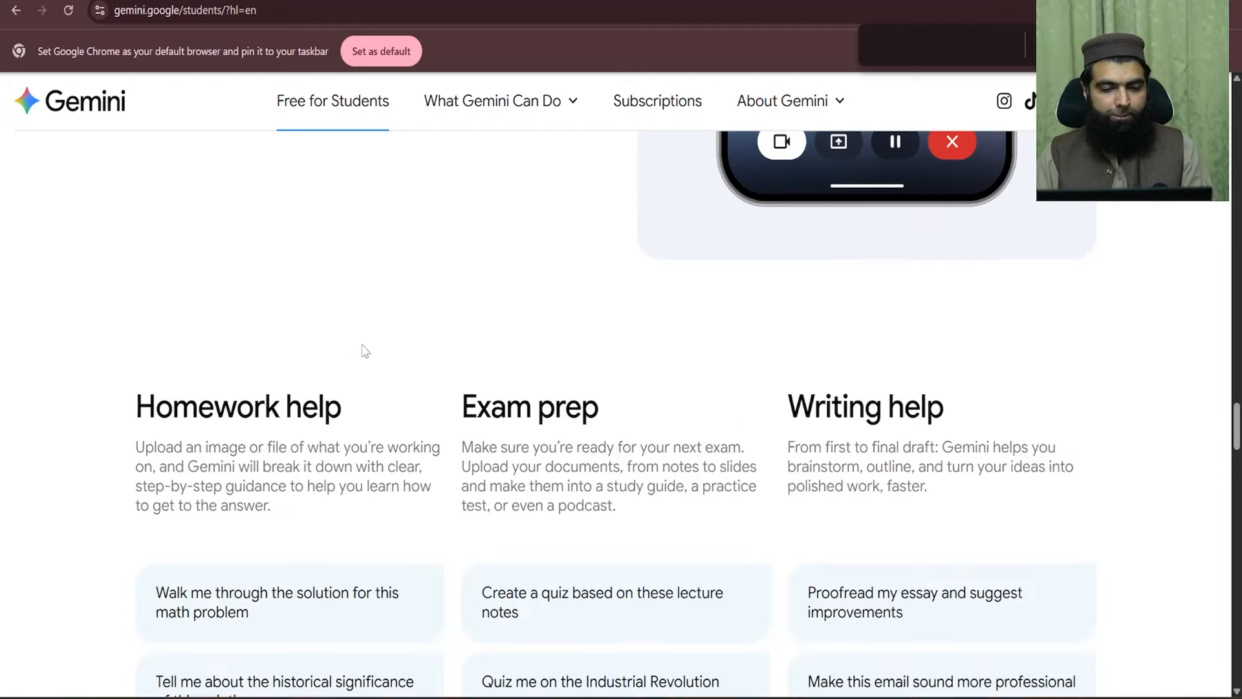
pyautogui.scroll(7, 360, 350)
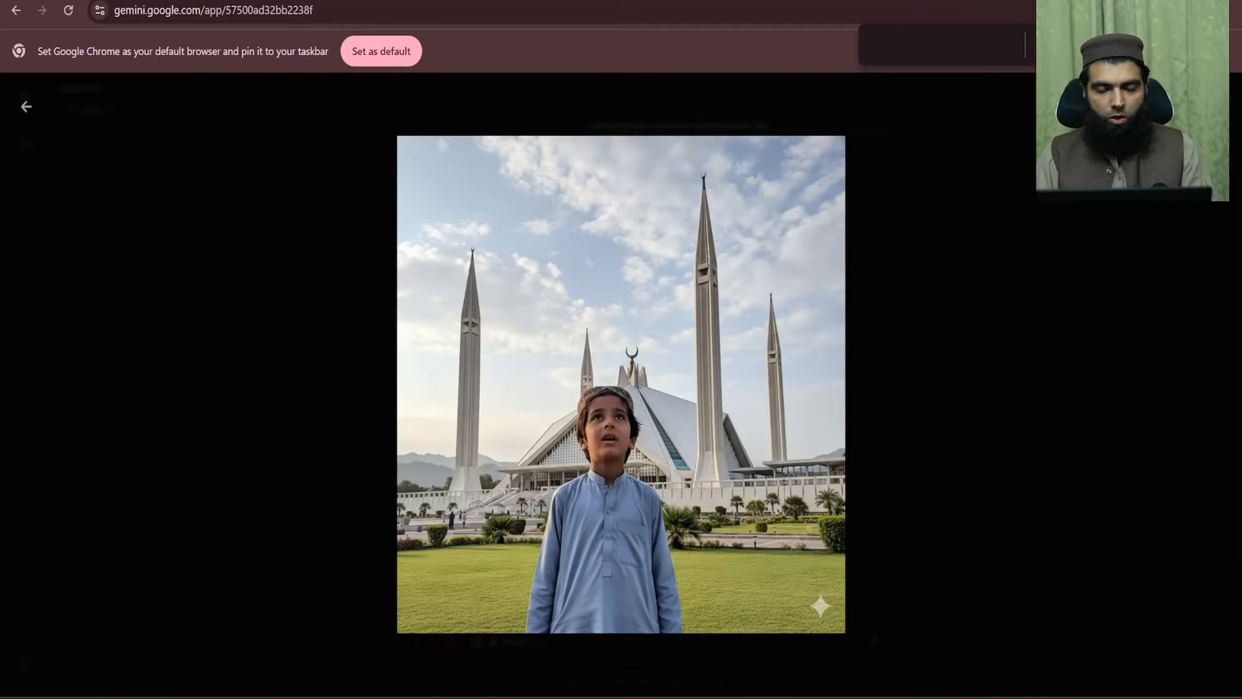
pyautogui.click(1039, 421)
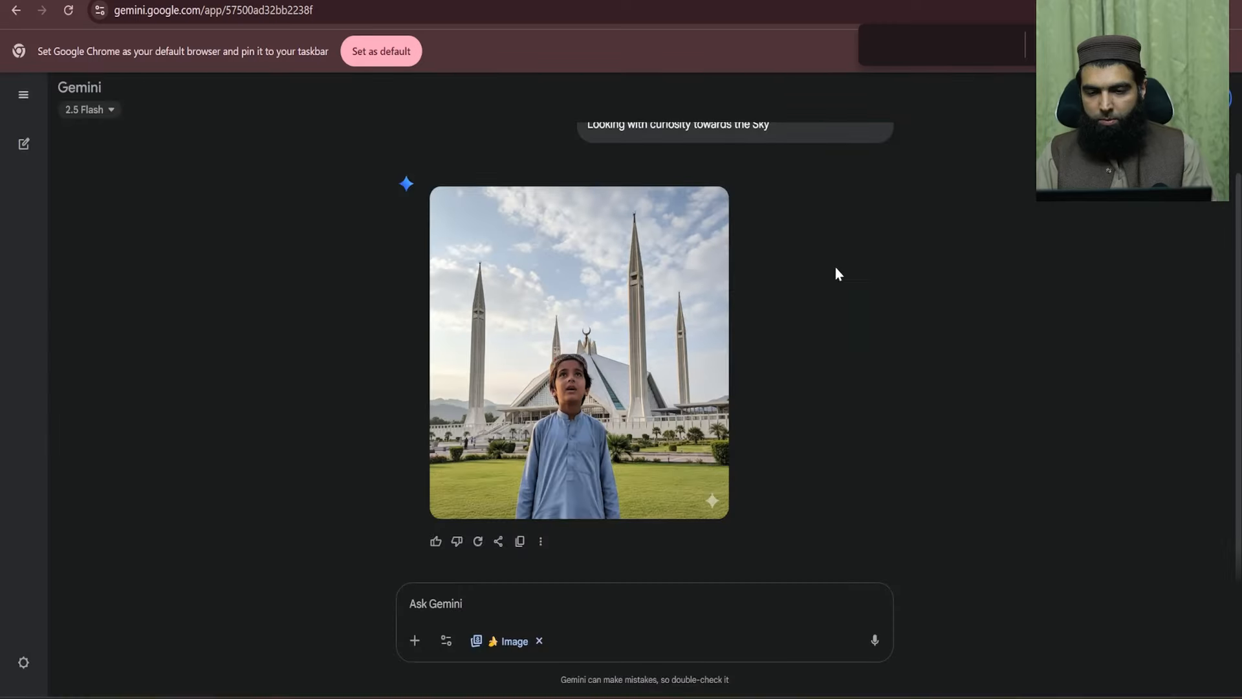